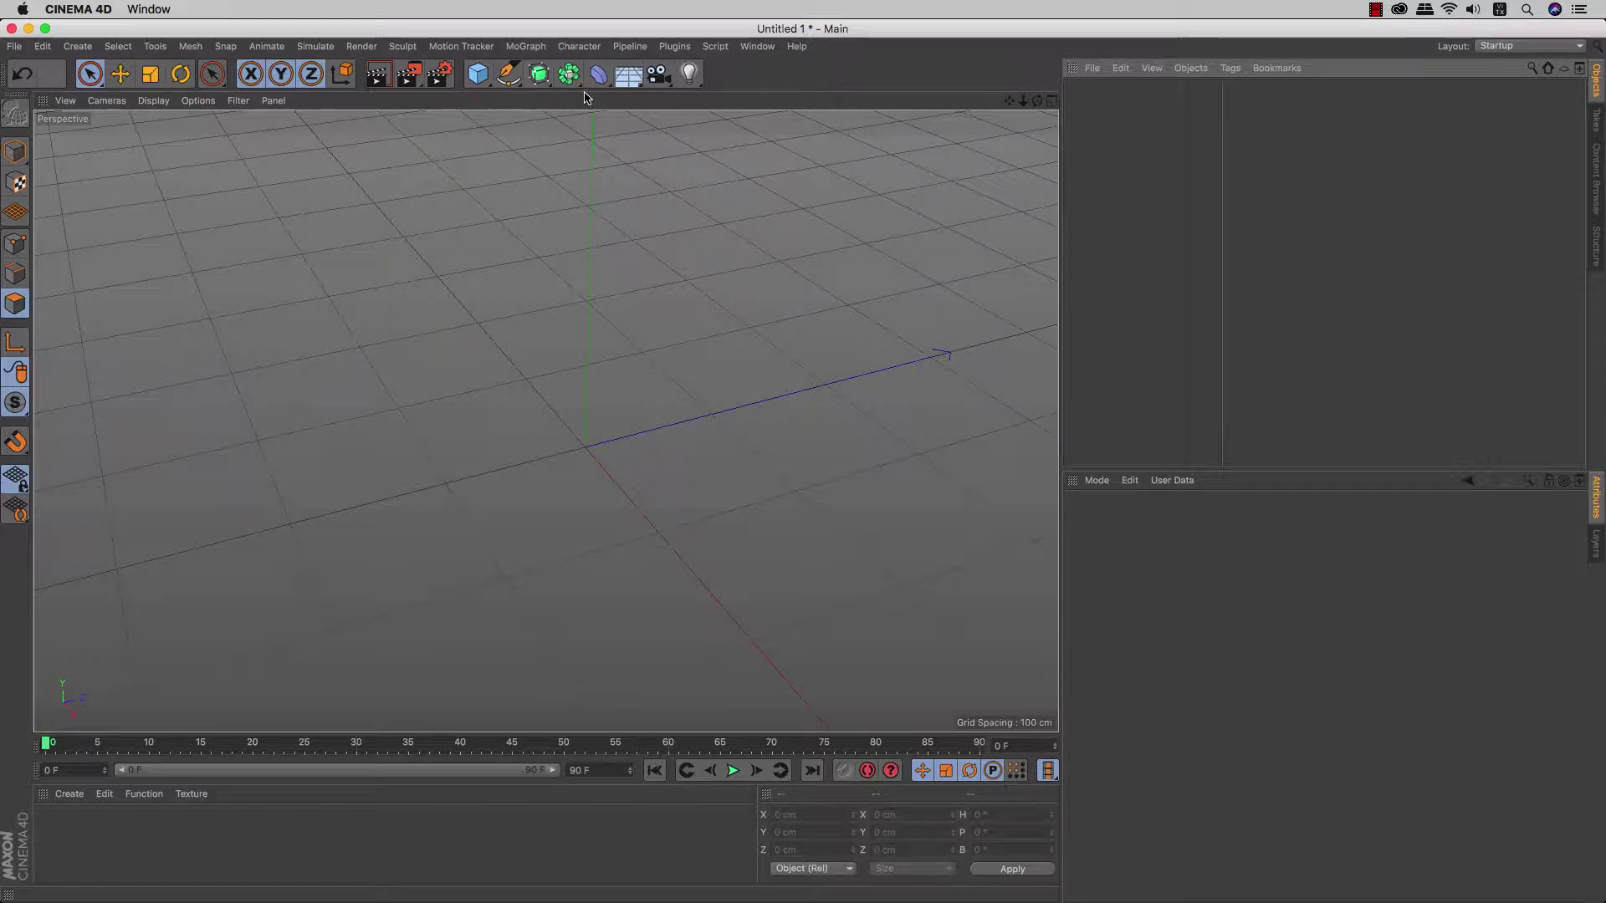
Step: Open the deformer palette in the top toolbar to reach the Bevel deformer
click(594, 77)
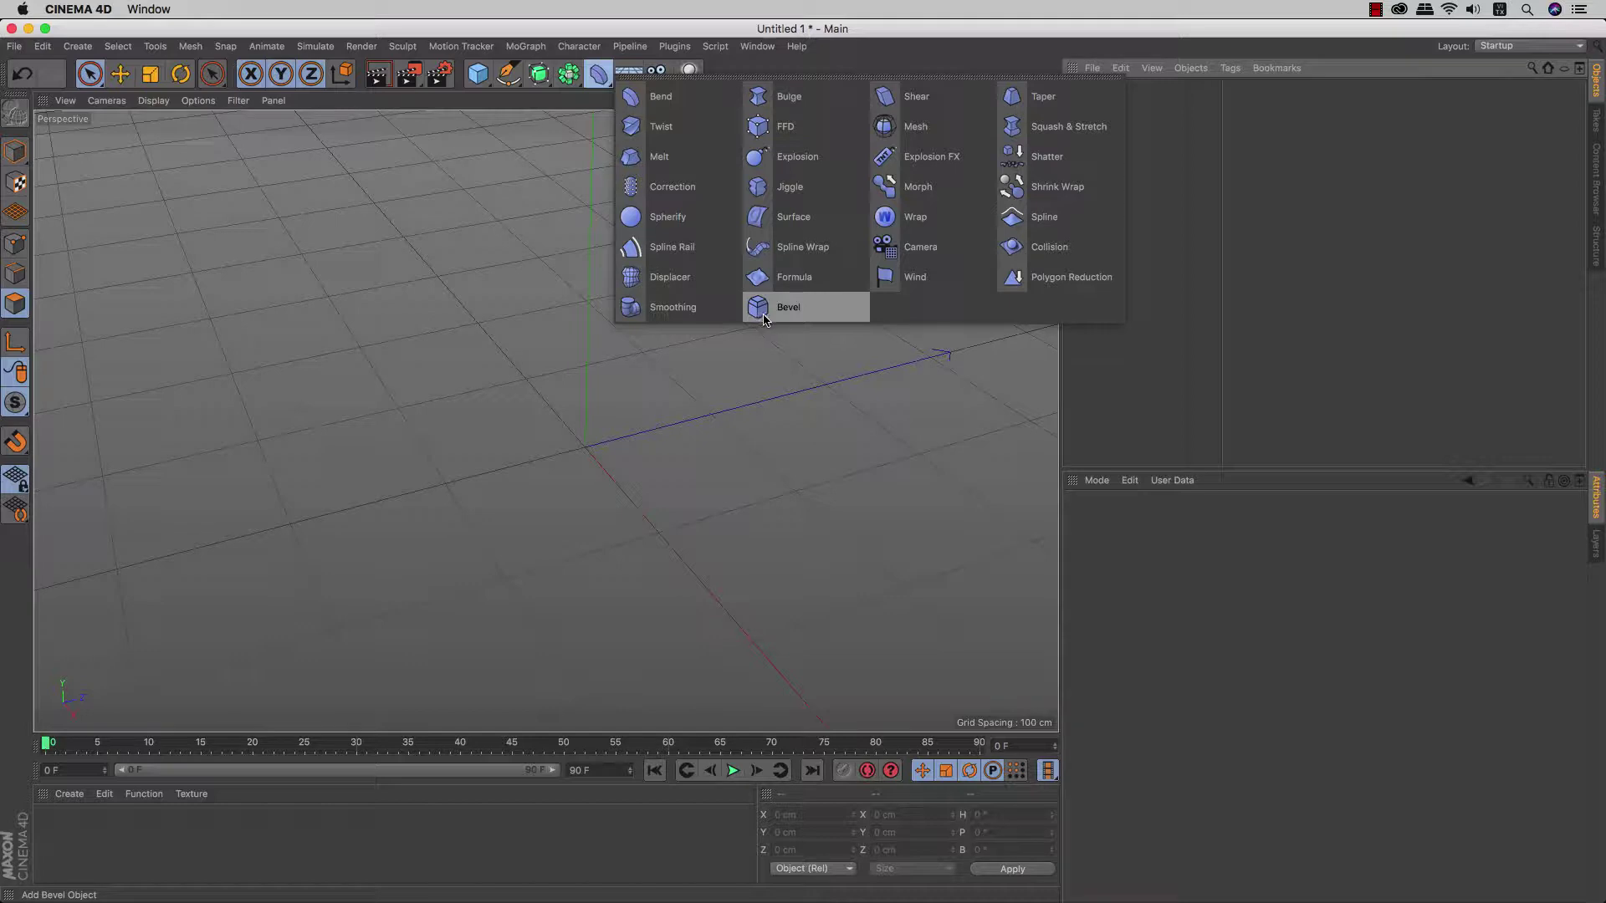
Step: Add a Bevel deformer and a Cube, then nest Bevel under Cube for a 1 cm chamfer
click(762, 318)
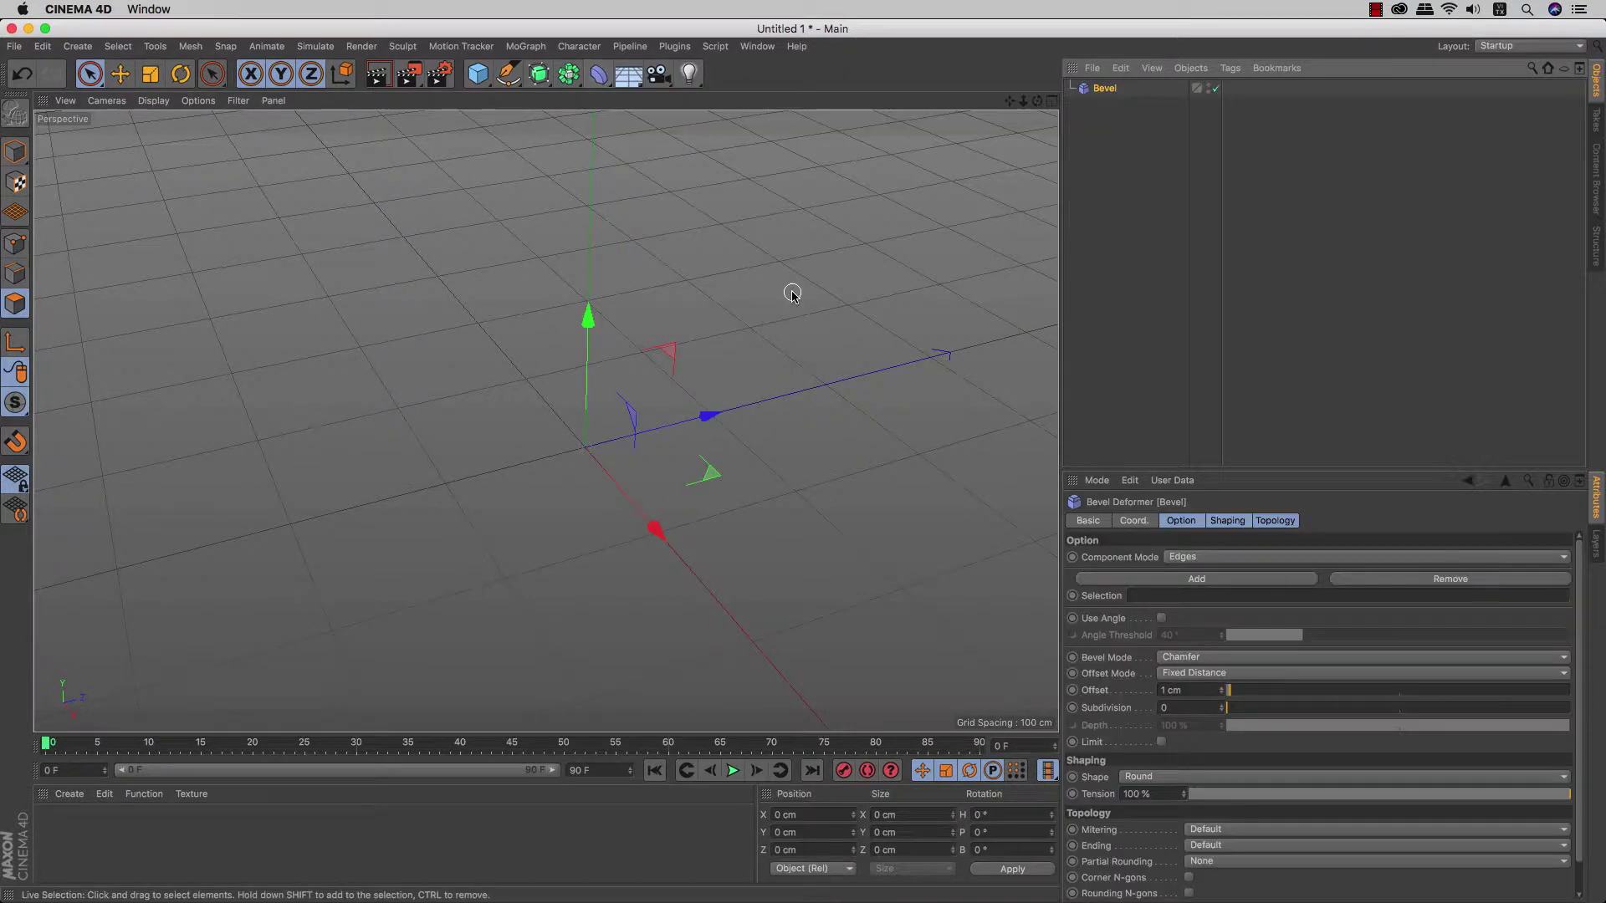
click(478, 74)
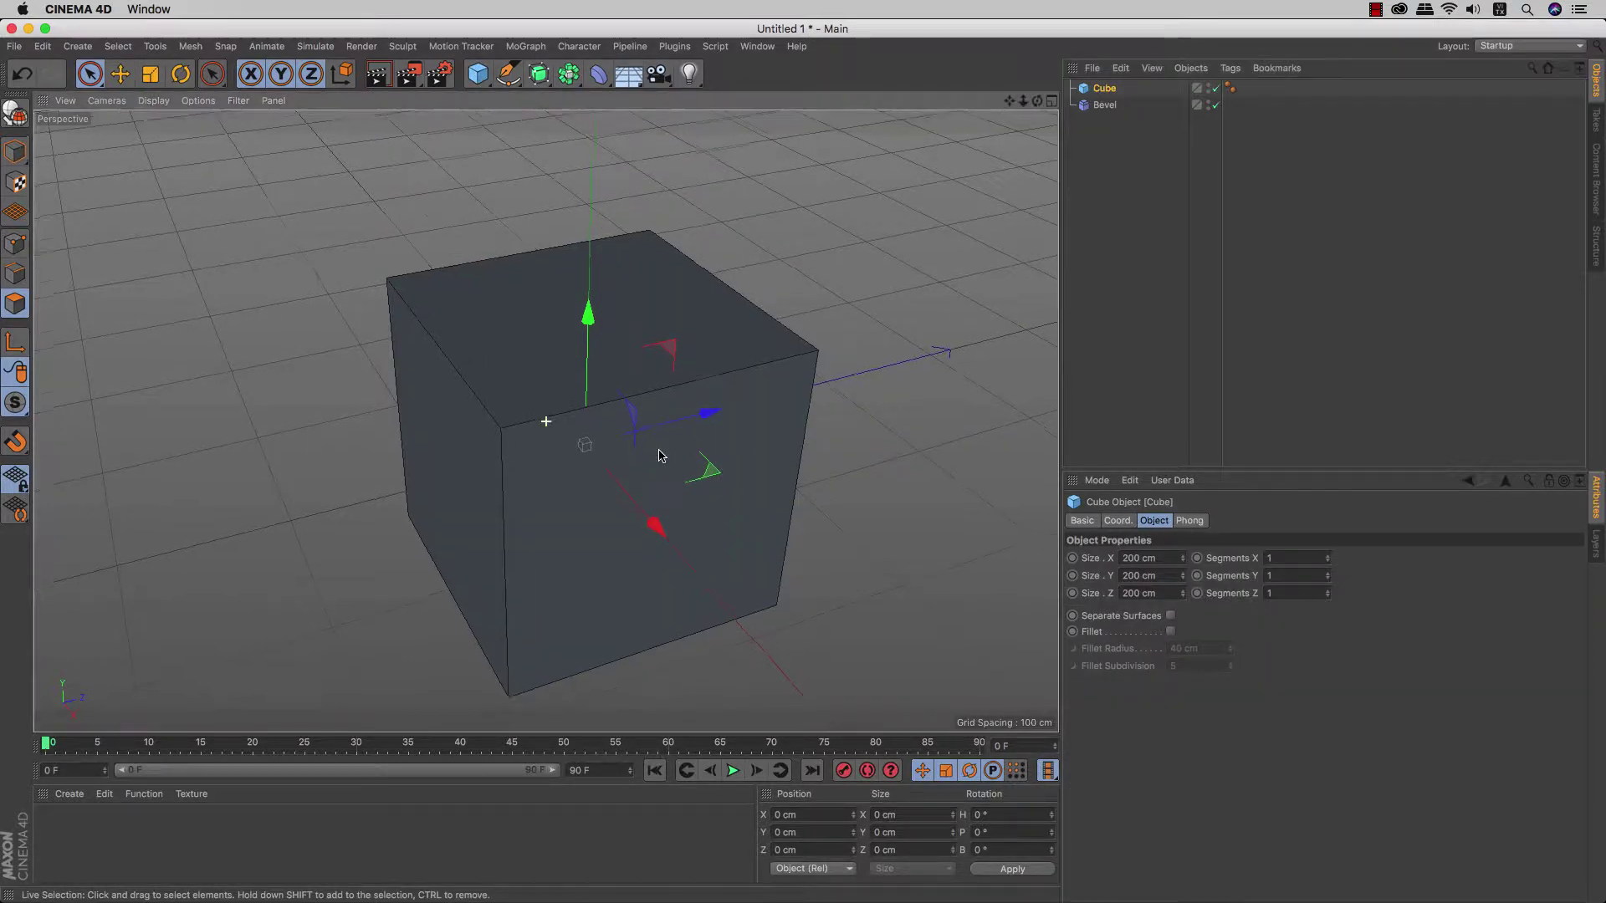
mouse_move(640, 467)
alt+mouse_down()
mouse_move(642, 438)
mouse_move(698, 435)
alt+mouse_up()
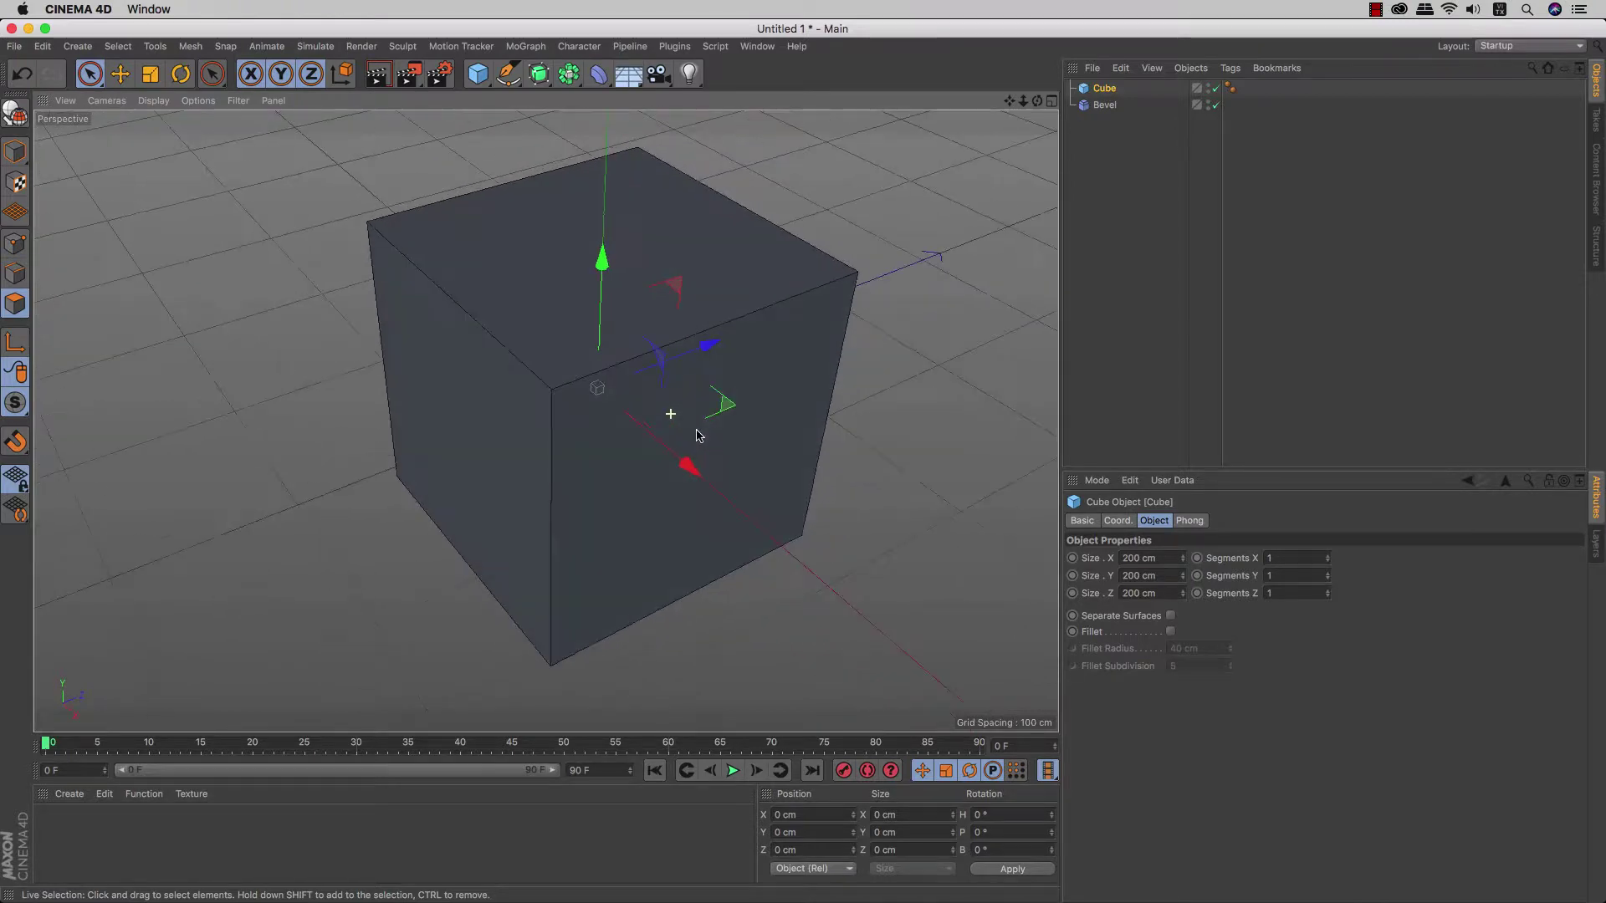
click(1106, 107)
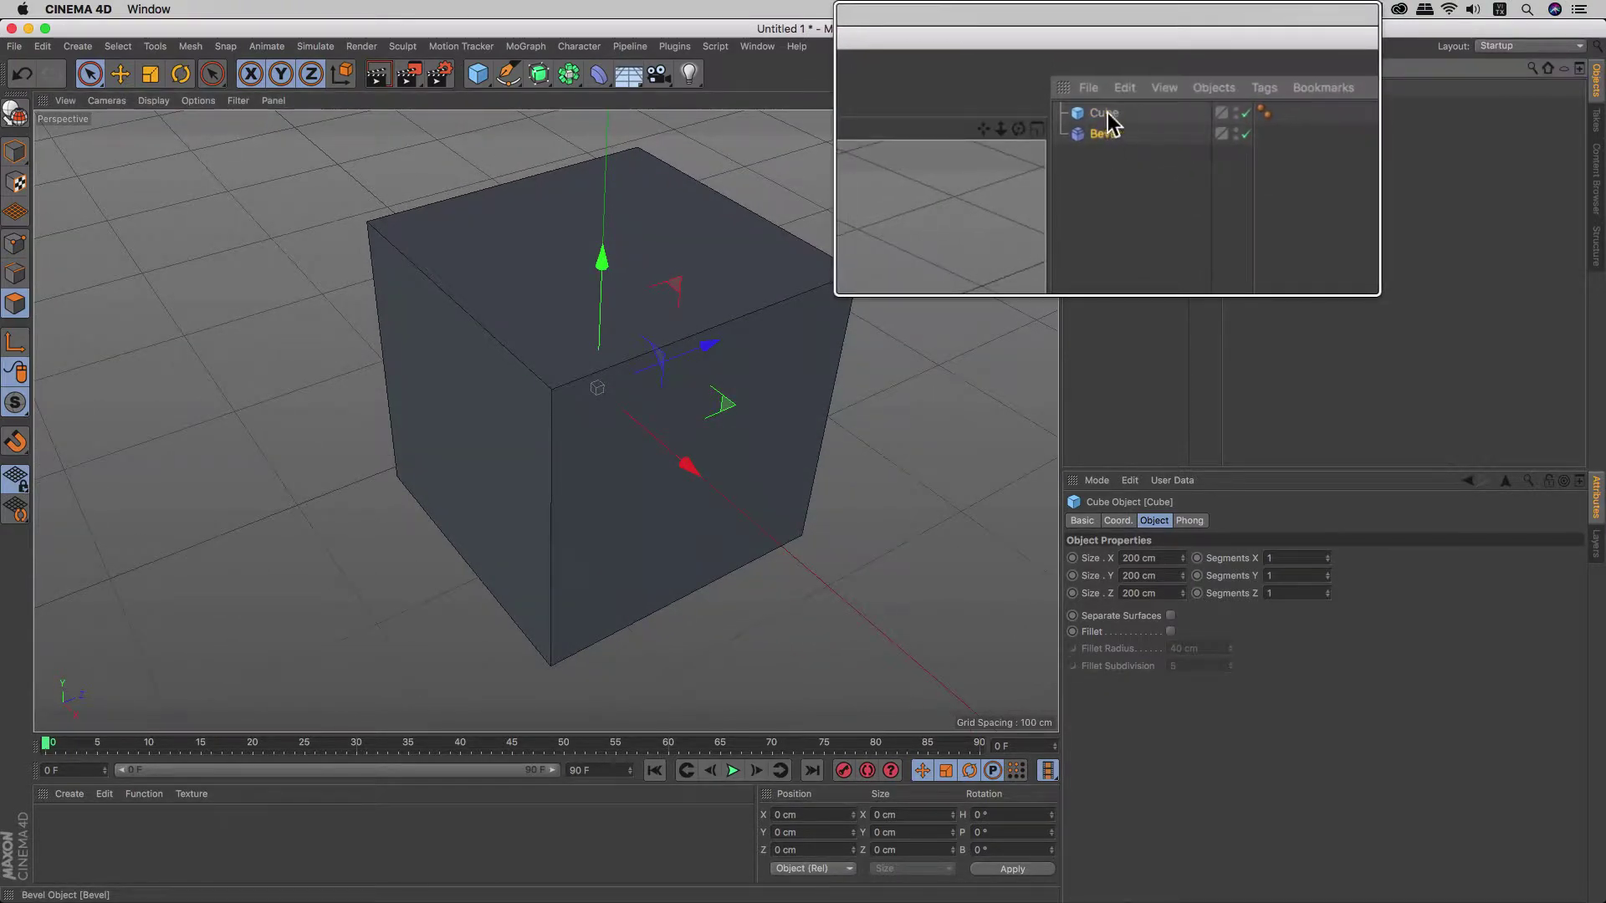
alt+drag(918, 449, 800, 427)
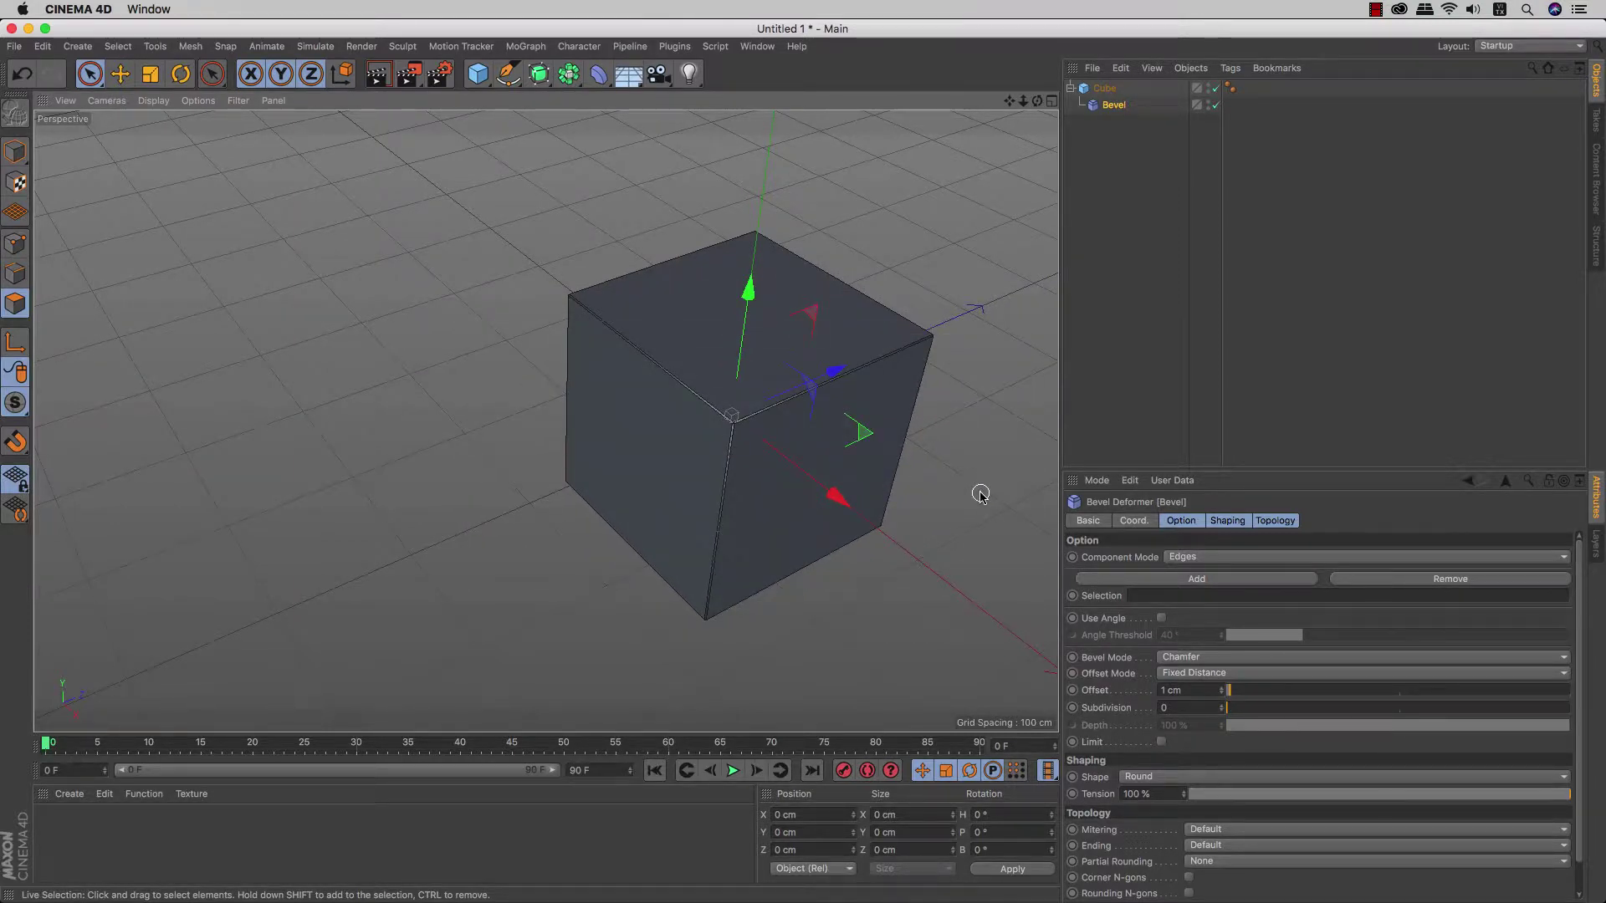
Step: Zoom into the cube, browse the Shaping, Topology and Coord. groups, and settle on Option
scroll(980, 495, up, 3)
scroll(928, 481, up, 2)
scroll(909, 486, up, 2)
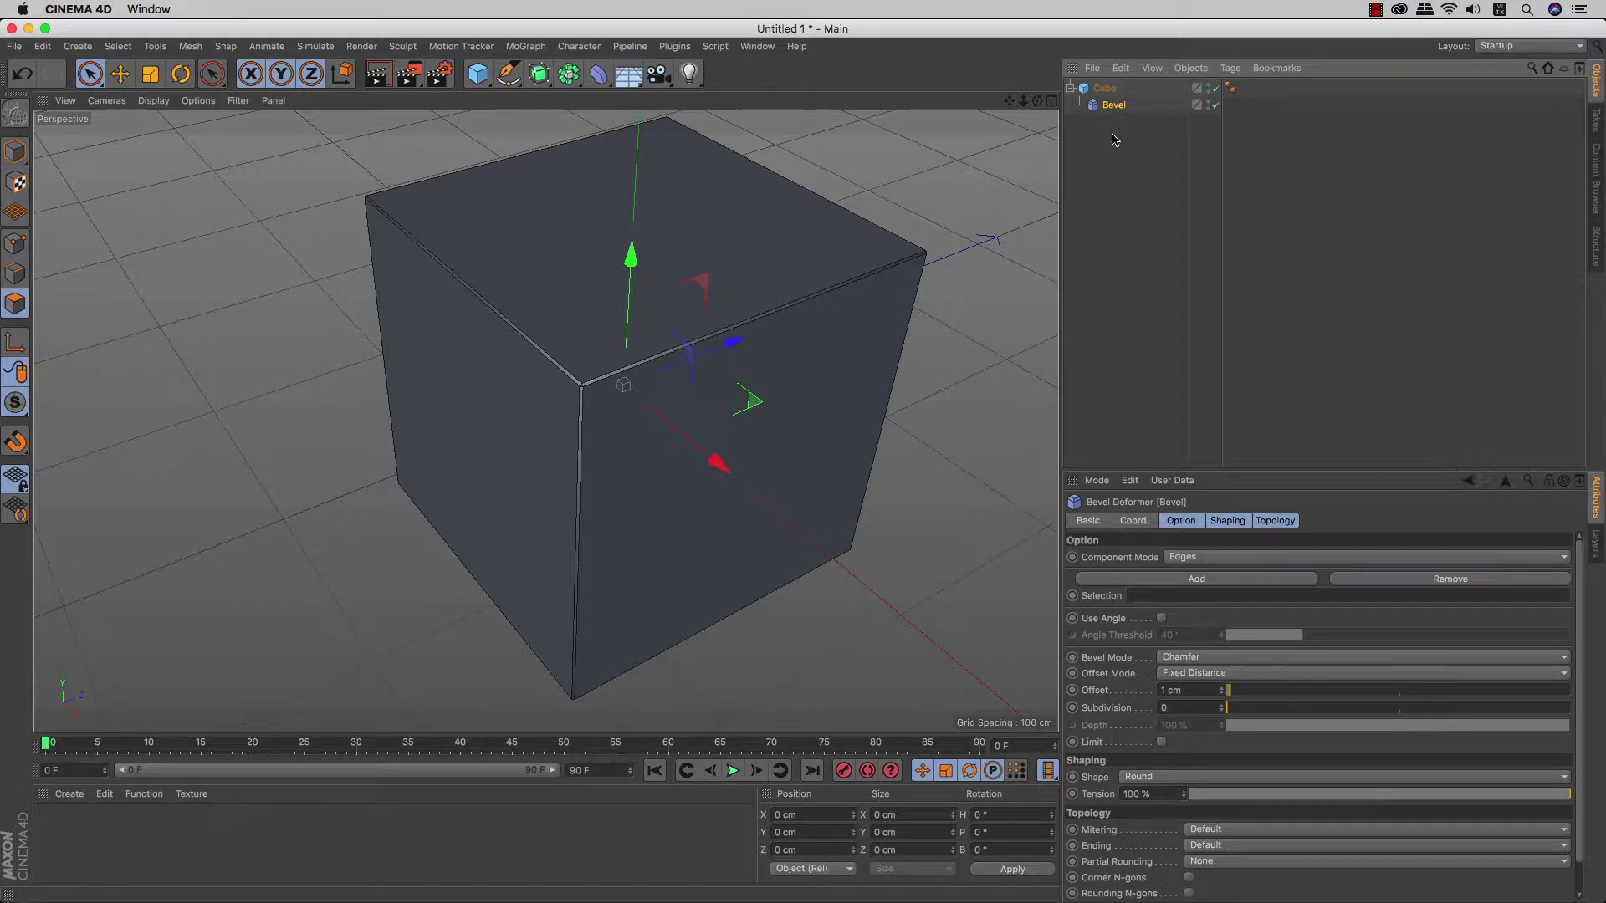
click(1169, 522)
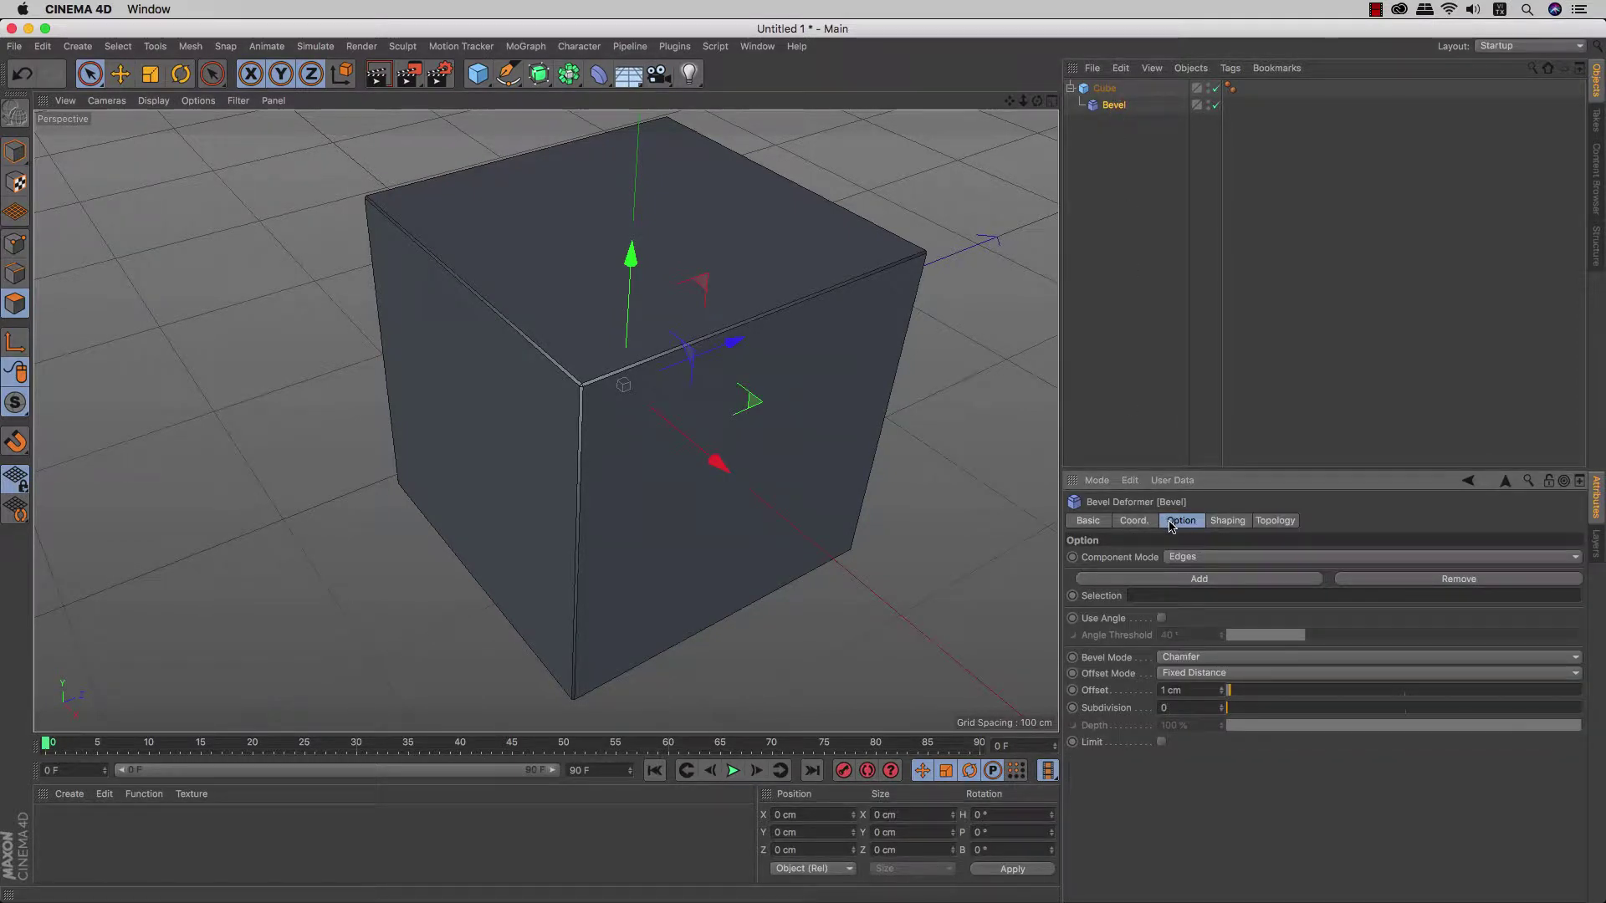
click(1227, 520)
click(1227, 520)
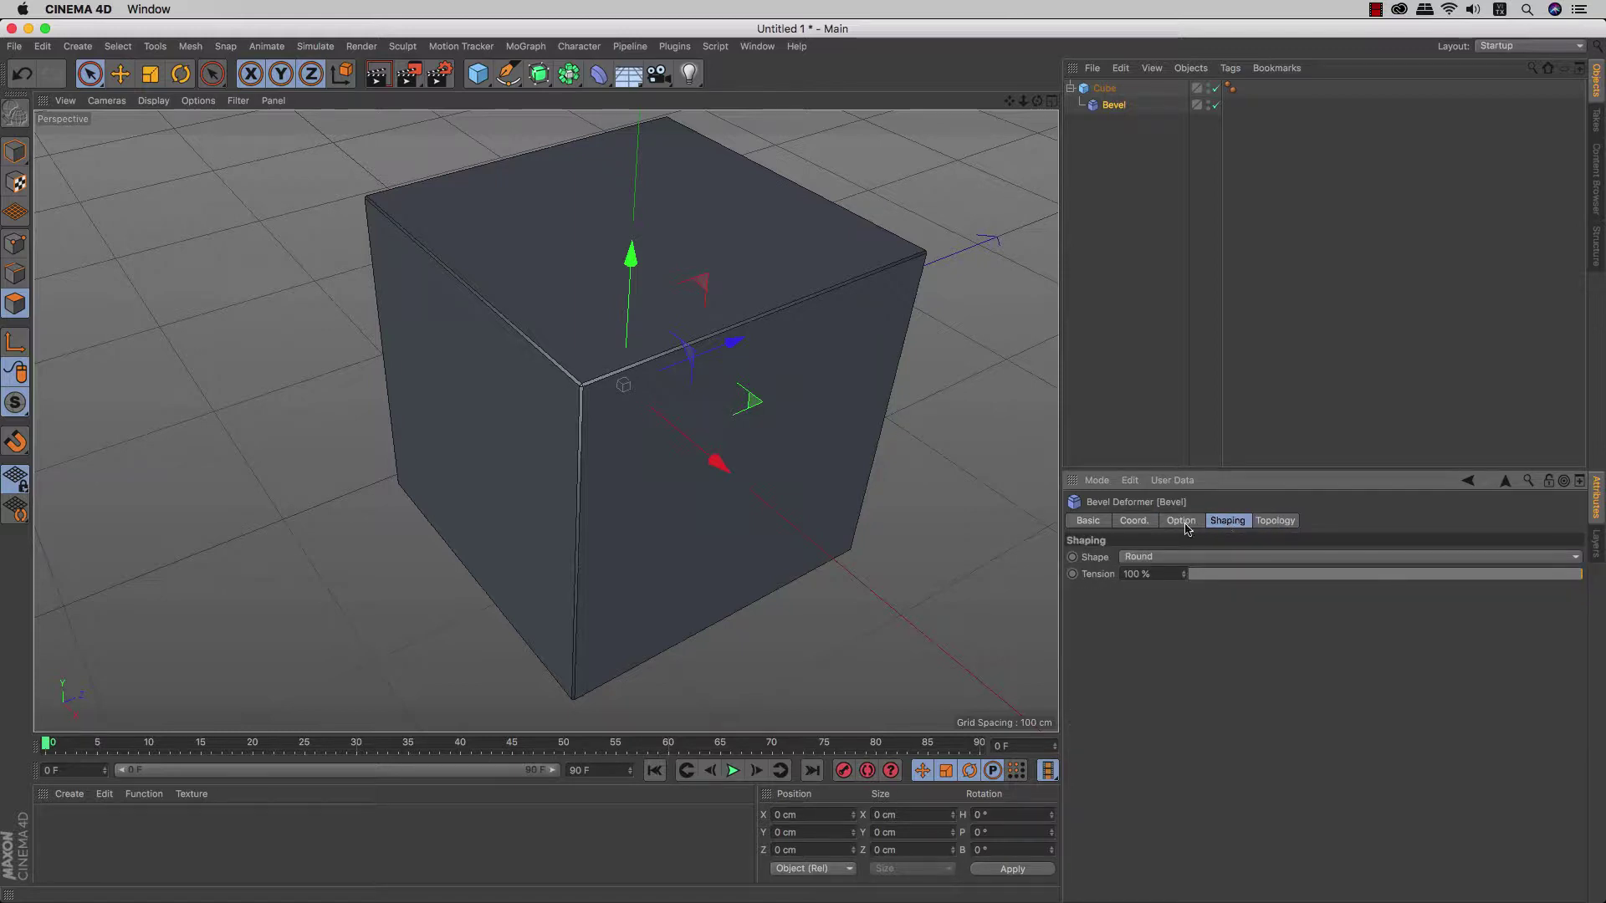
click(1136, 521)
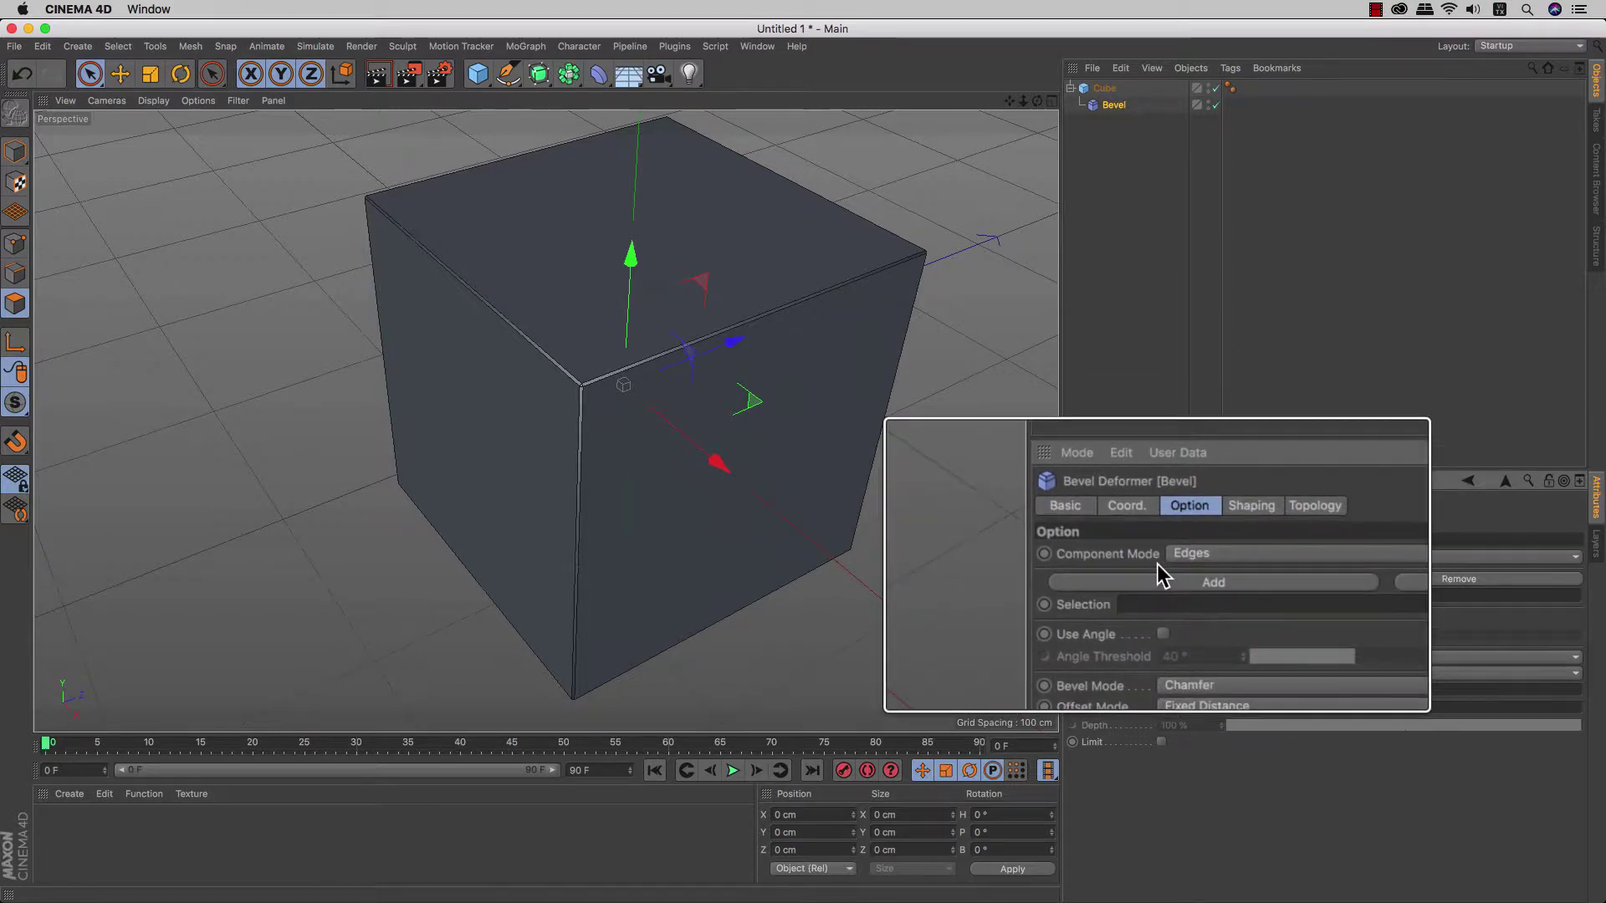
click(1179, 556)
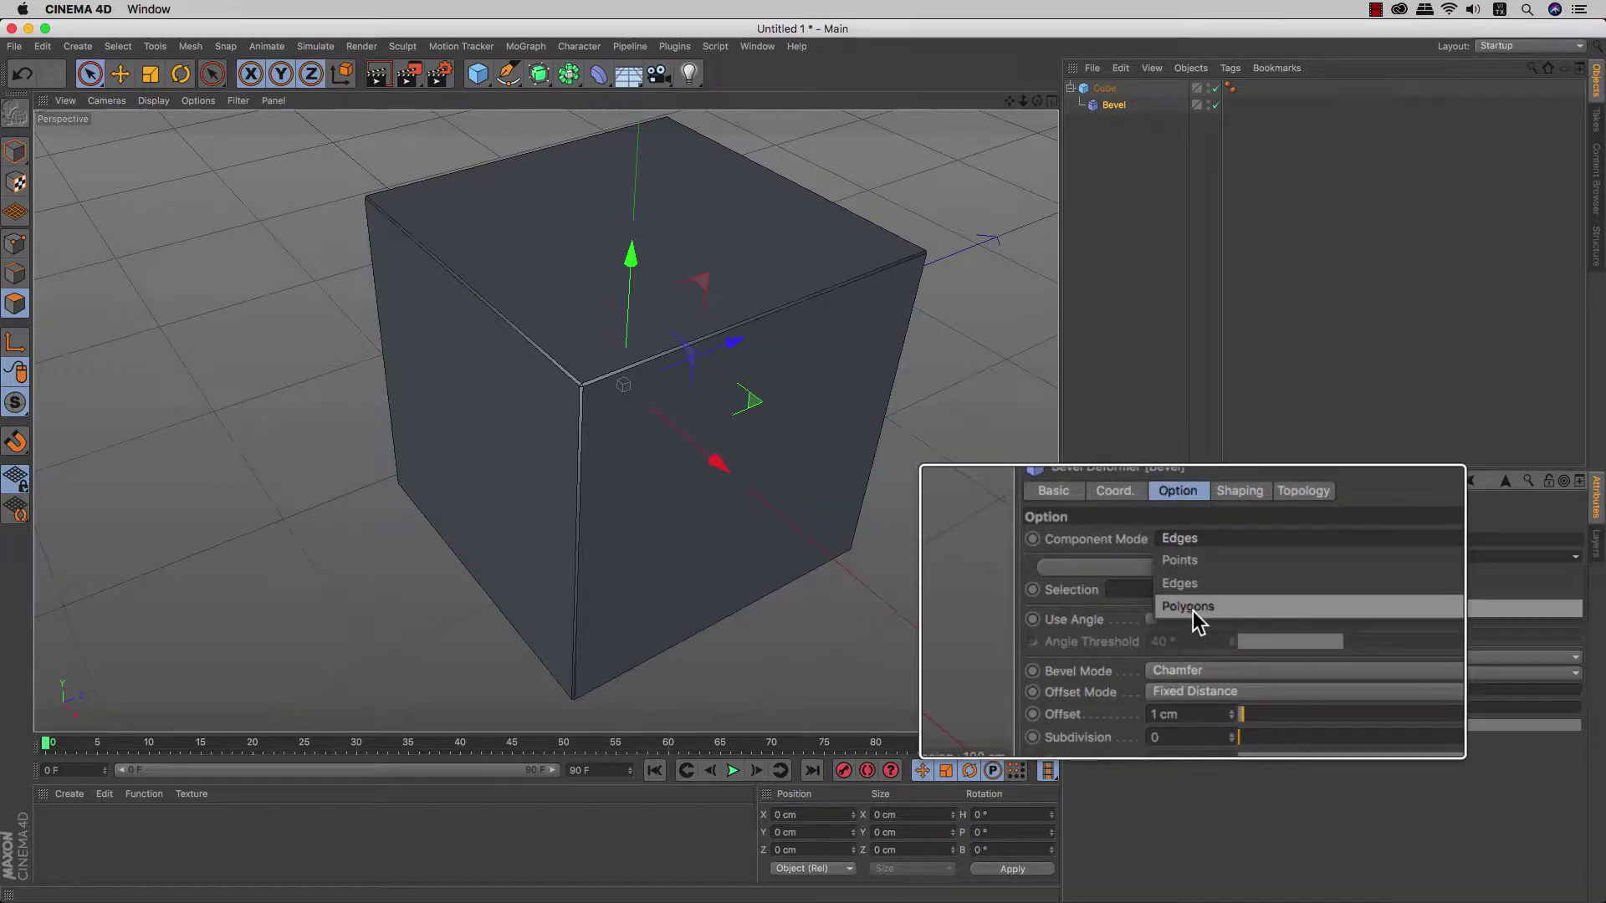
click(1193, 544)
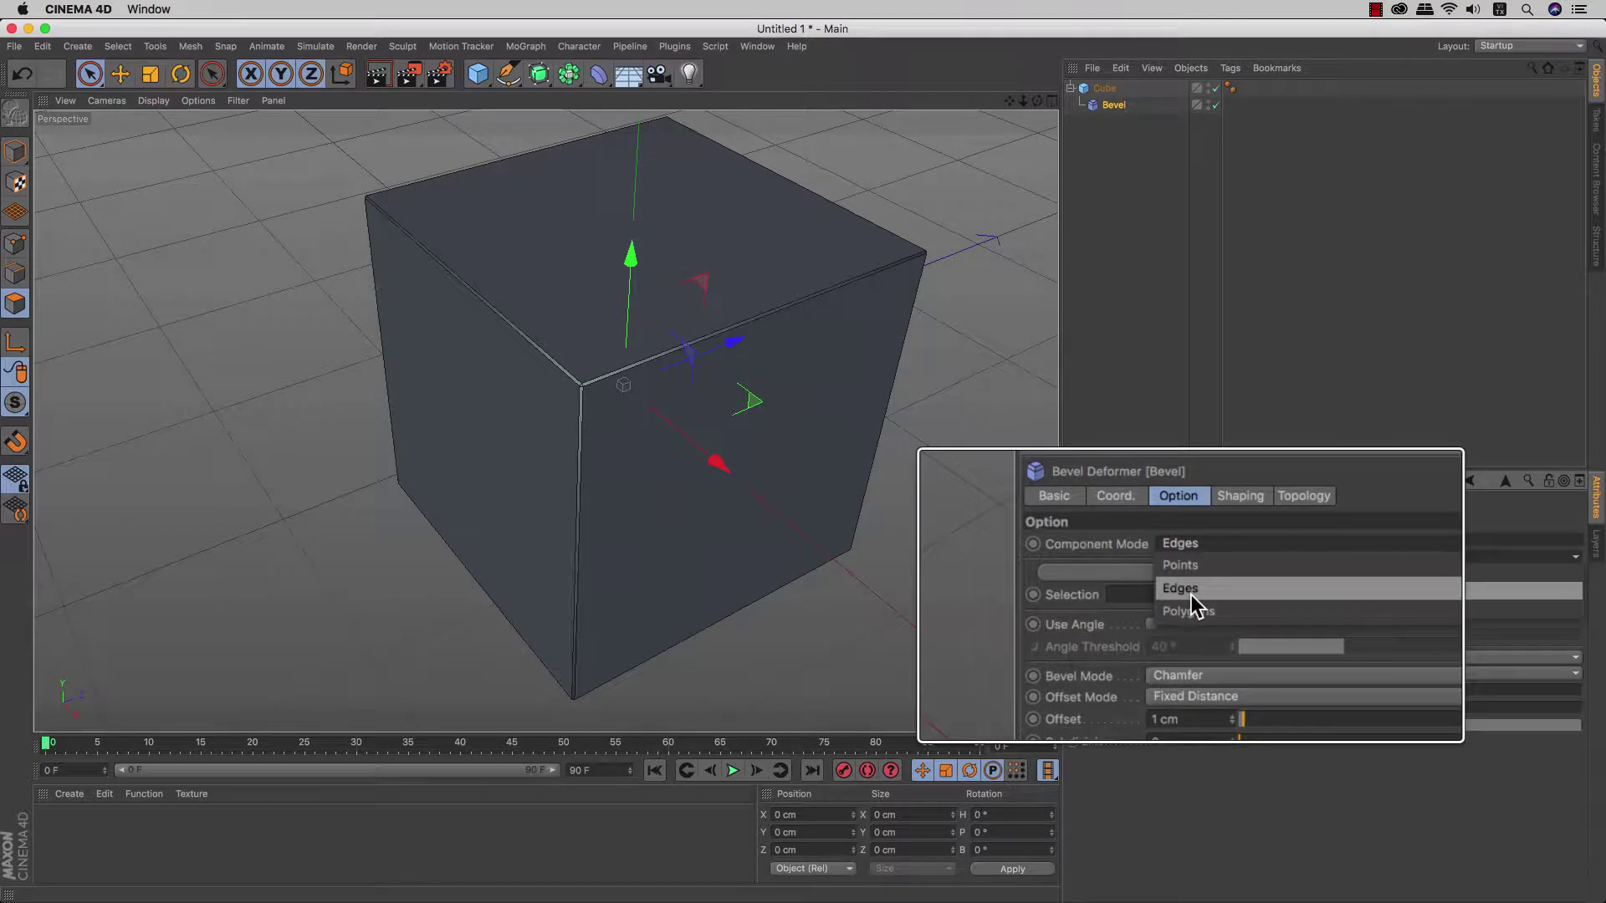
click(1191, 609)
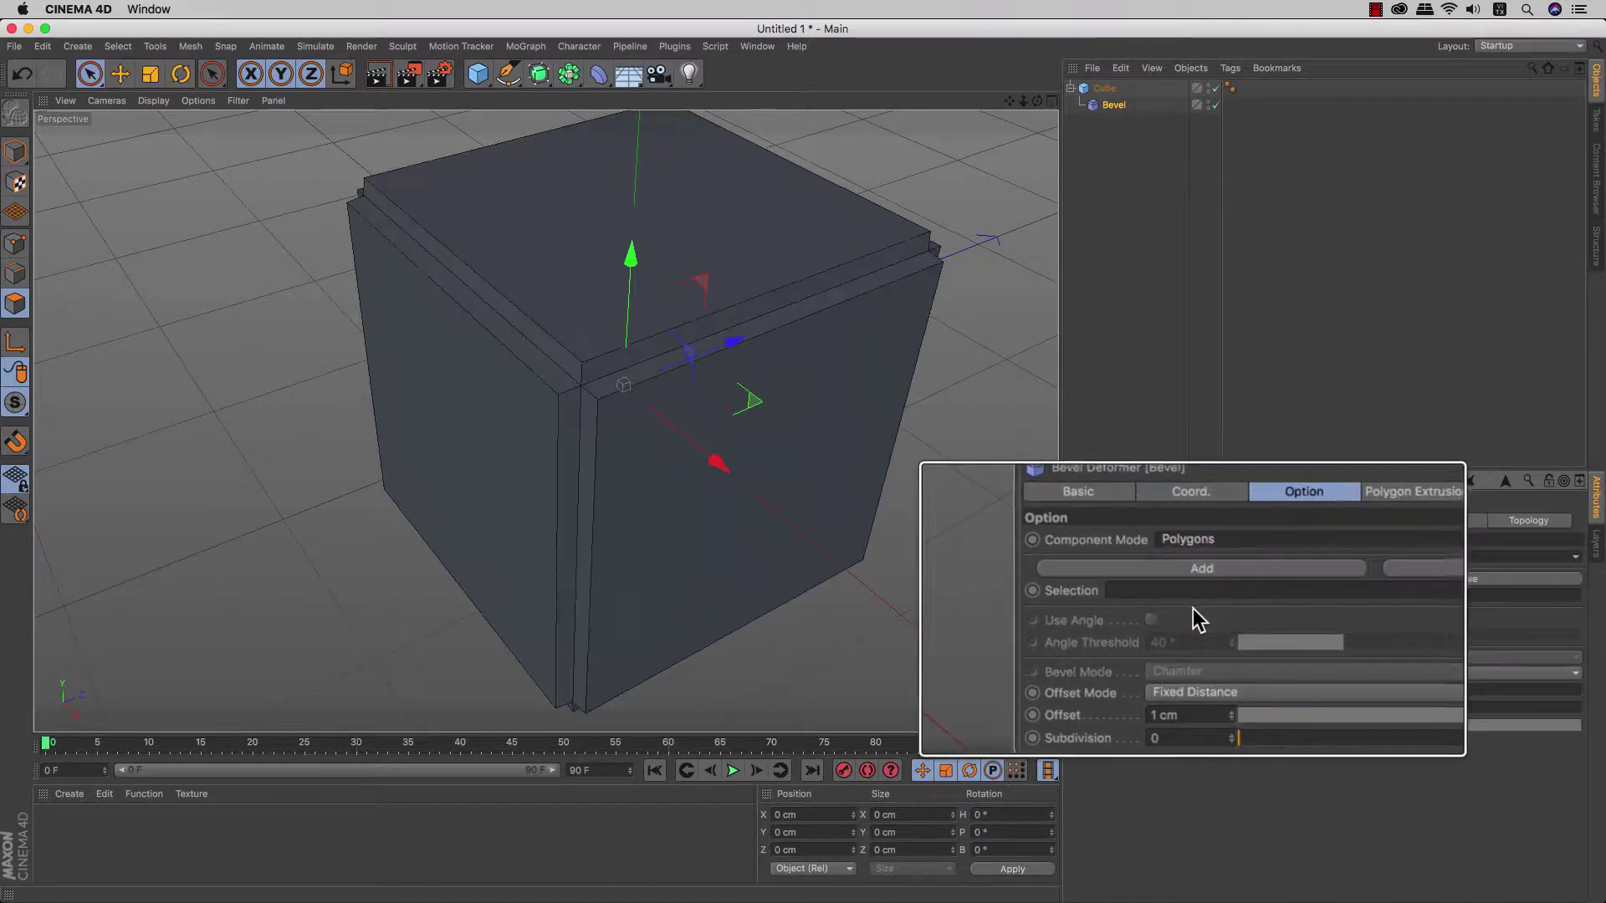
click(1190, 555)
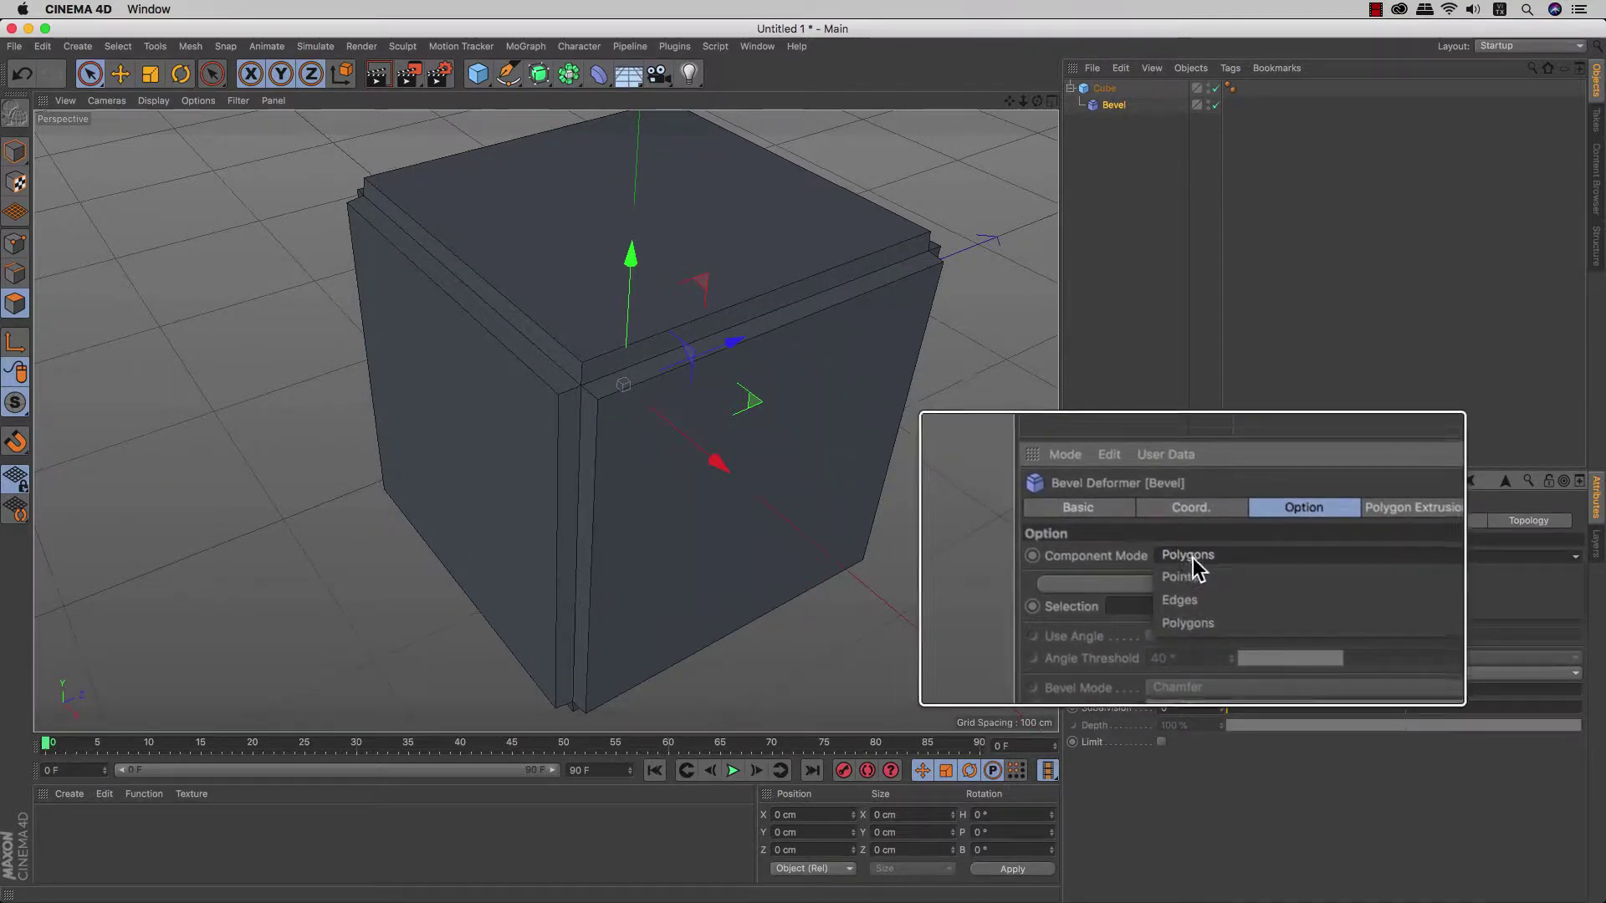
click(1186, 595)
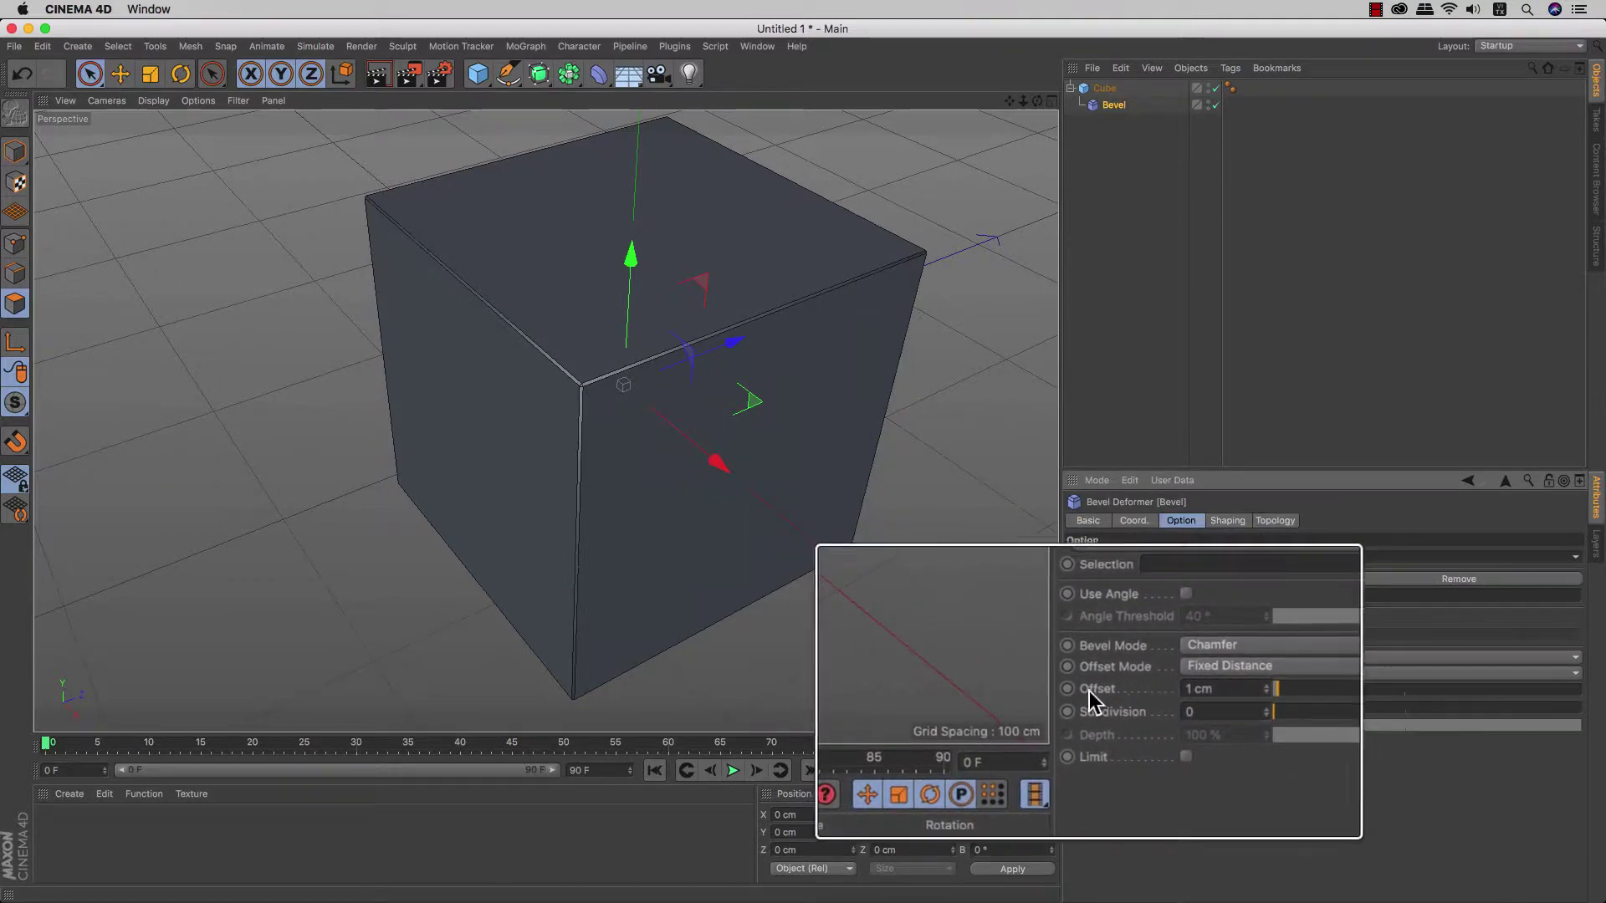
Step: Raise the Bevel Offset from 1 cm to 13 cm
double_click(1209, 694)
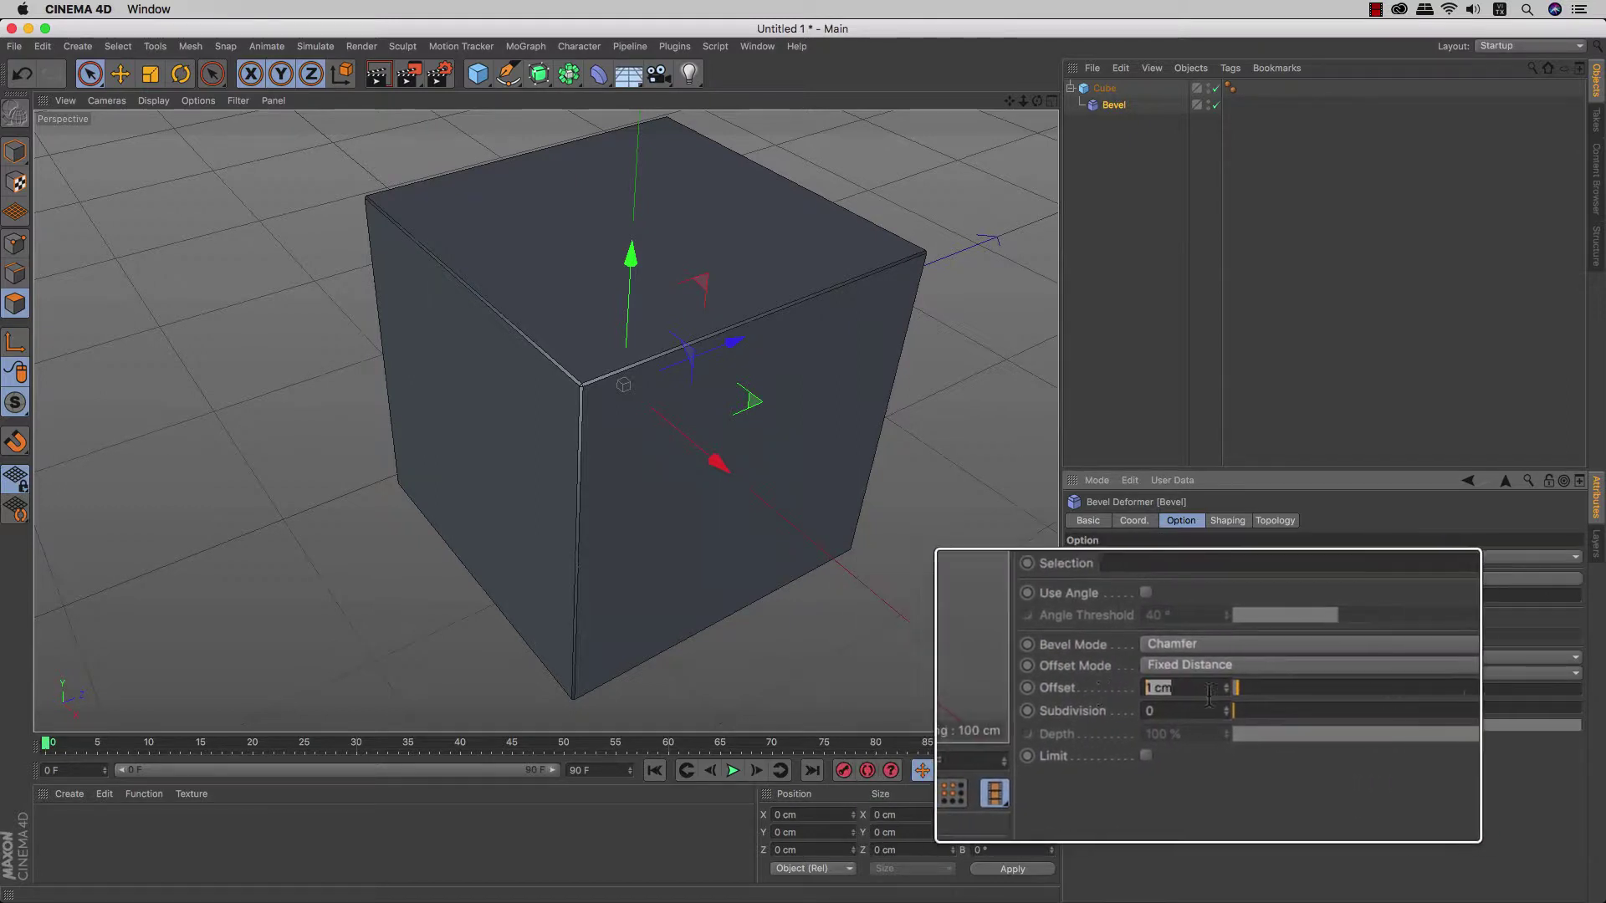
drag(1236, 689, 1274, 692)
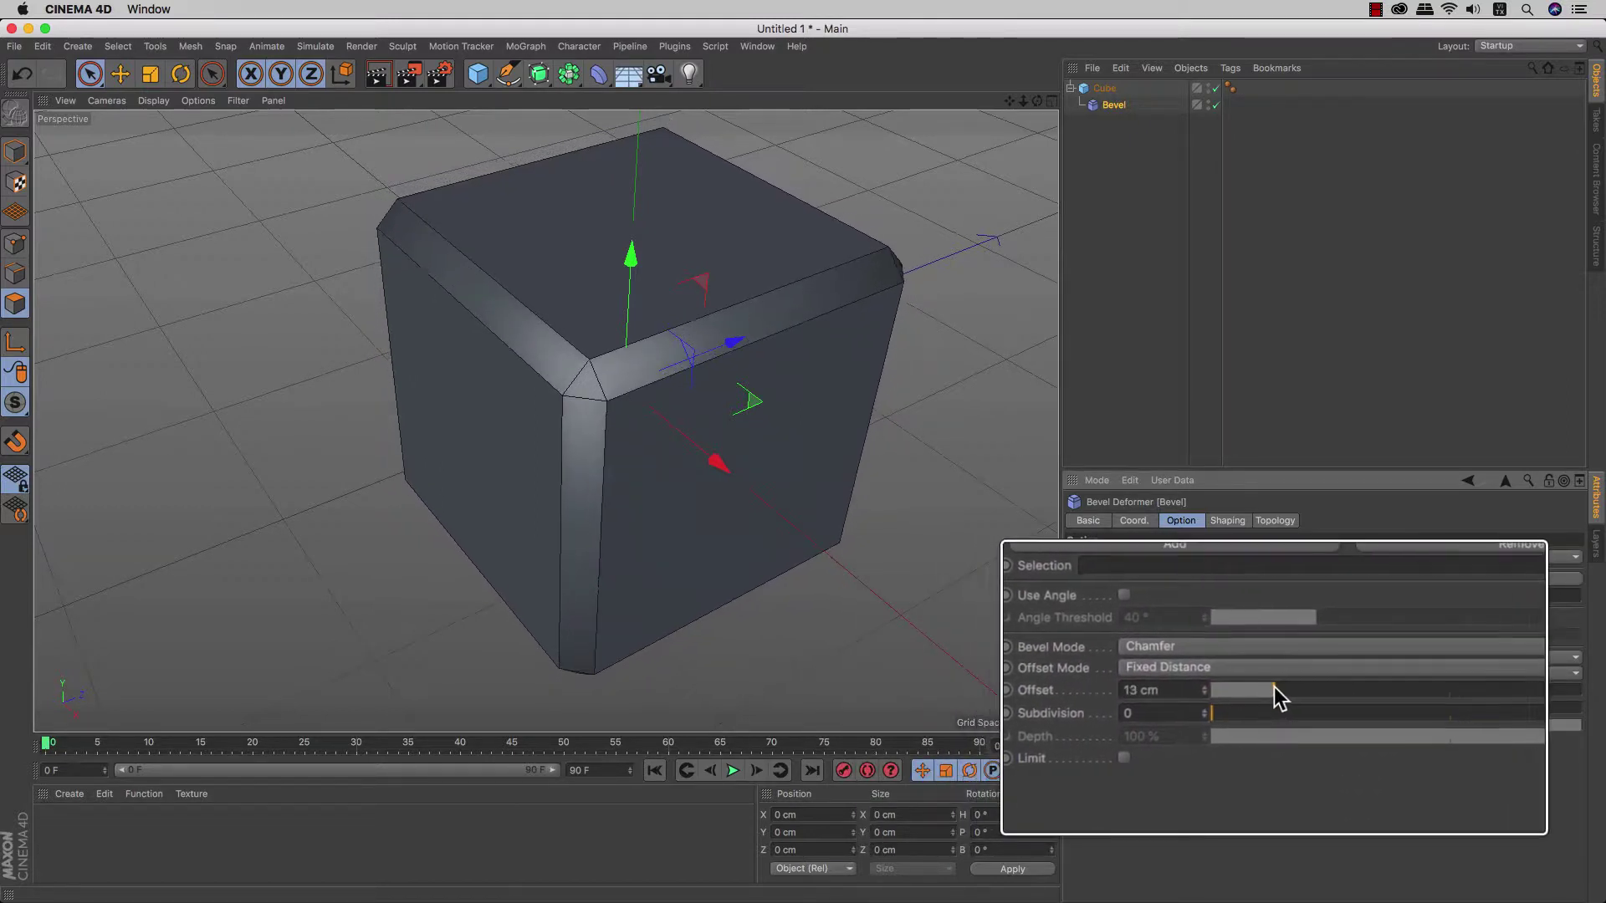
click(977, 603)
key(n)
key(Escape)
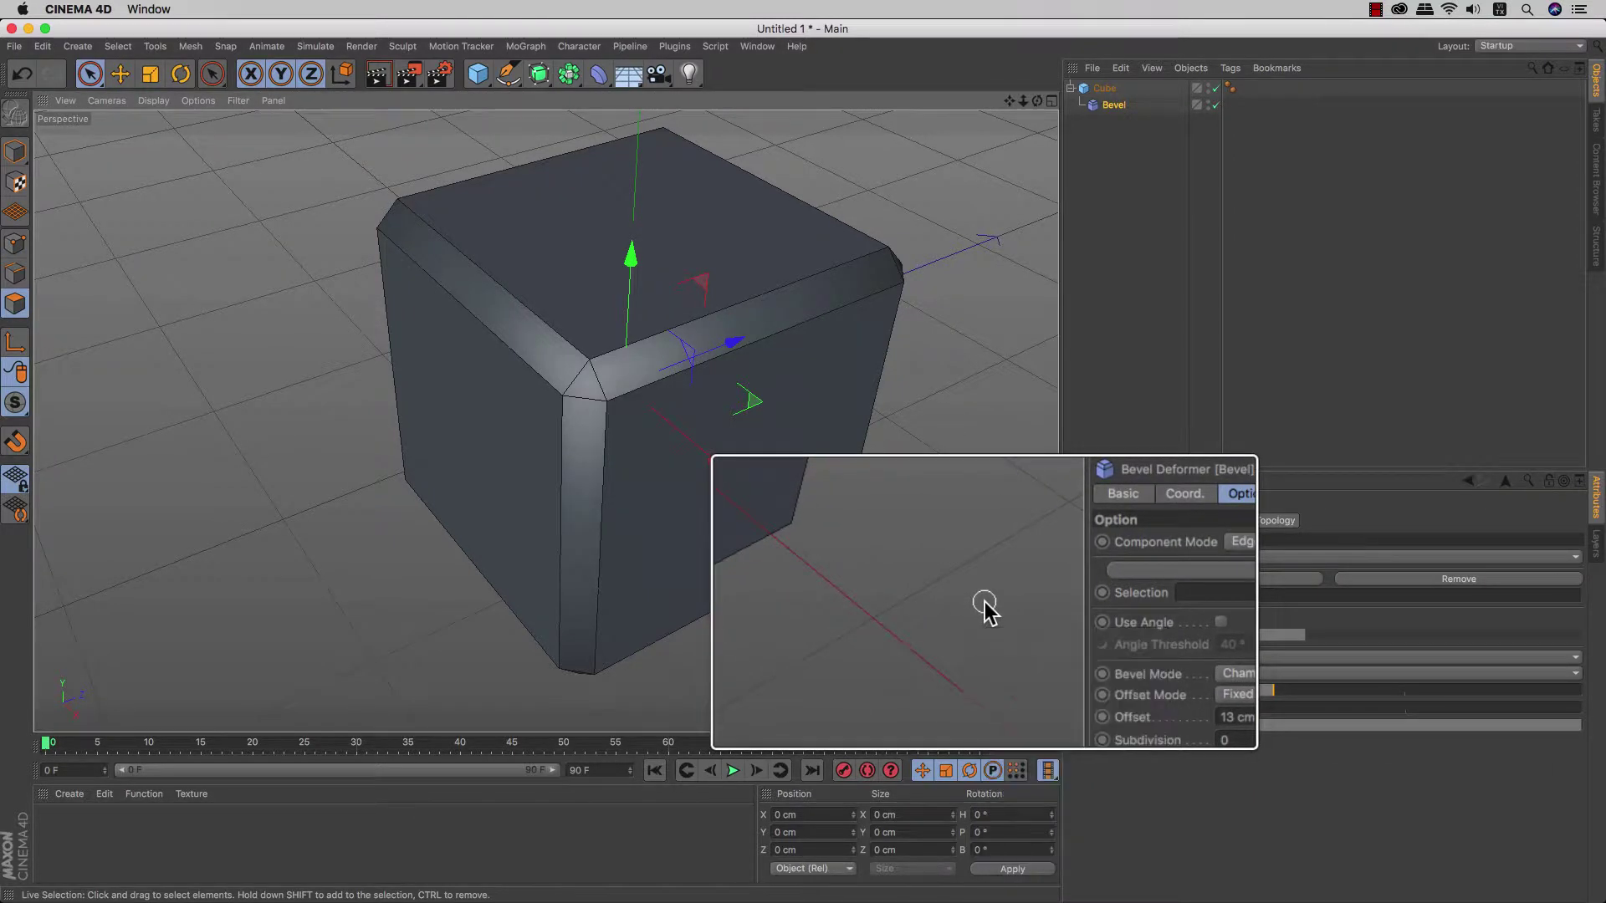
Step: Orbit closer to the corner and push the Offset further to 17 cm
alt+drag(759, 435, 669, 431)
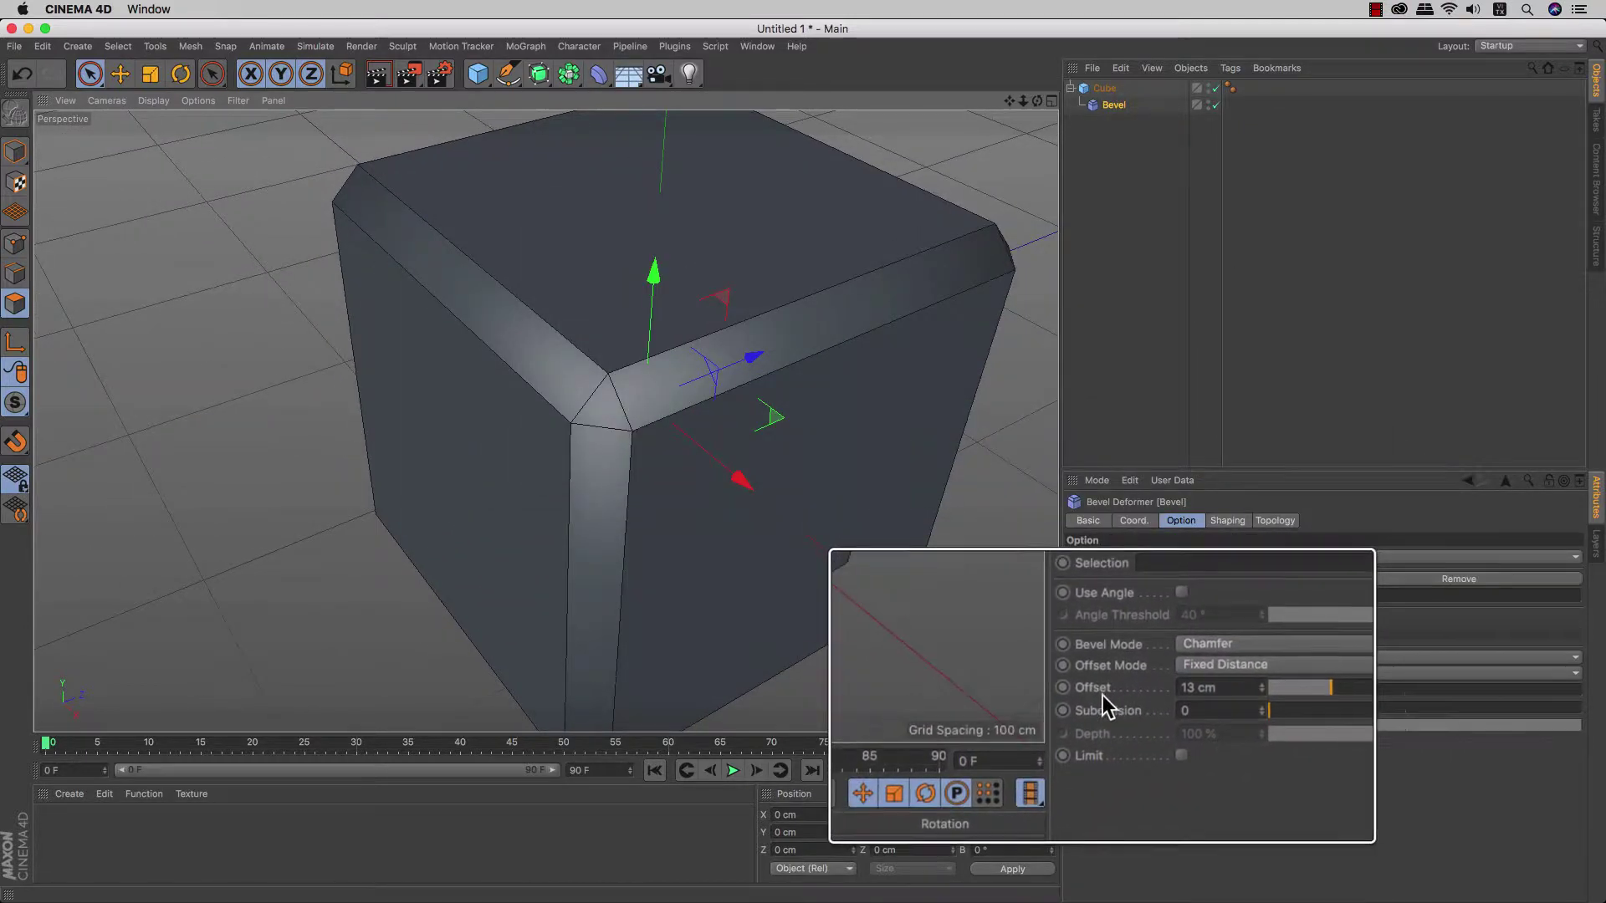
double_click(1159, 695)
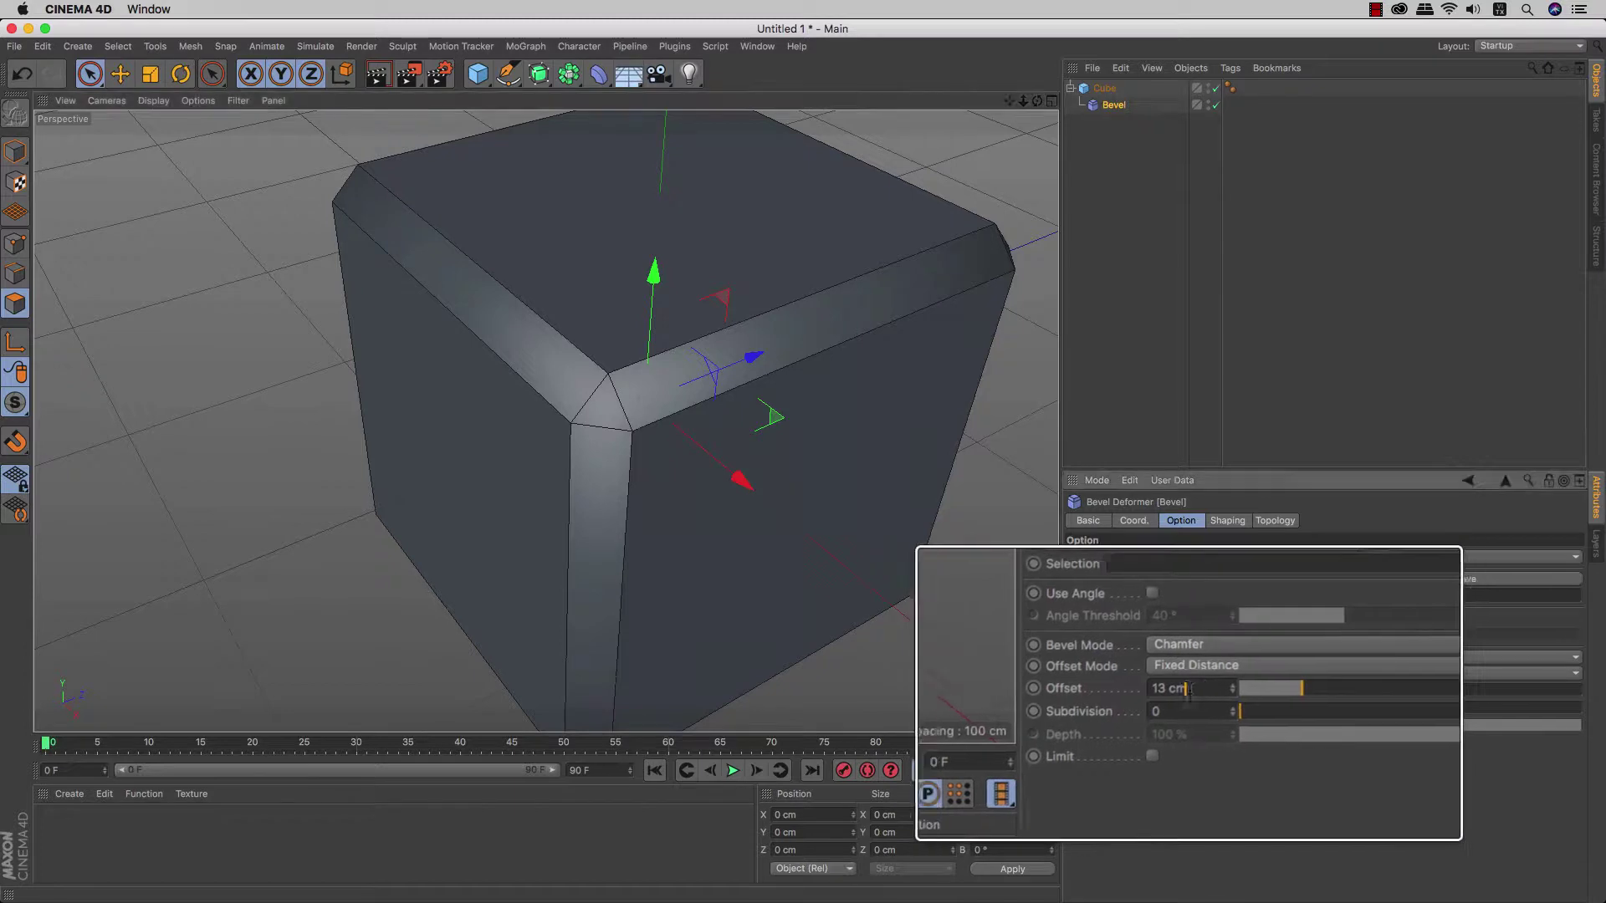
mouse_move(1279, 701)
mouse_down()
mouse_move(1450, 678)
mouse_move(1288, 694)
mouse_up()
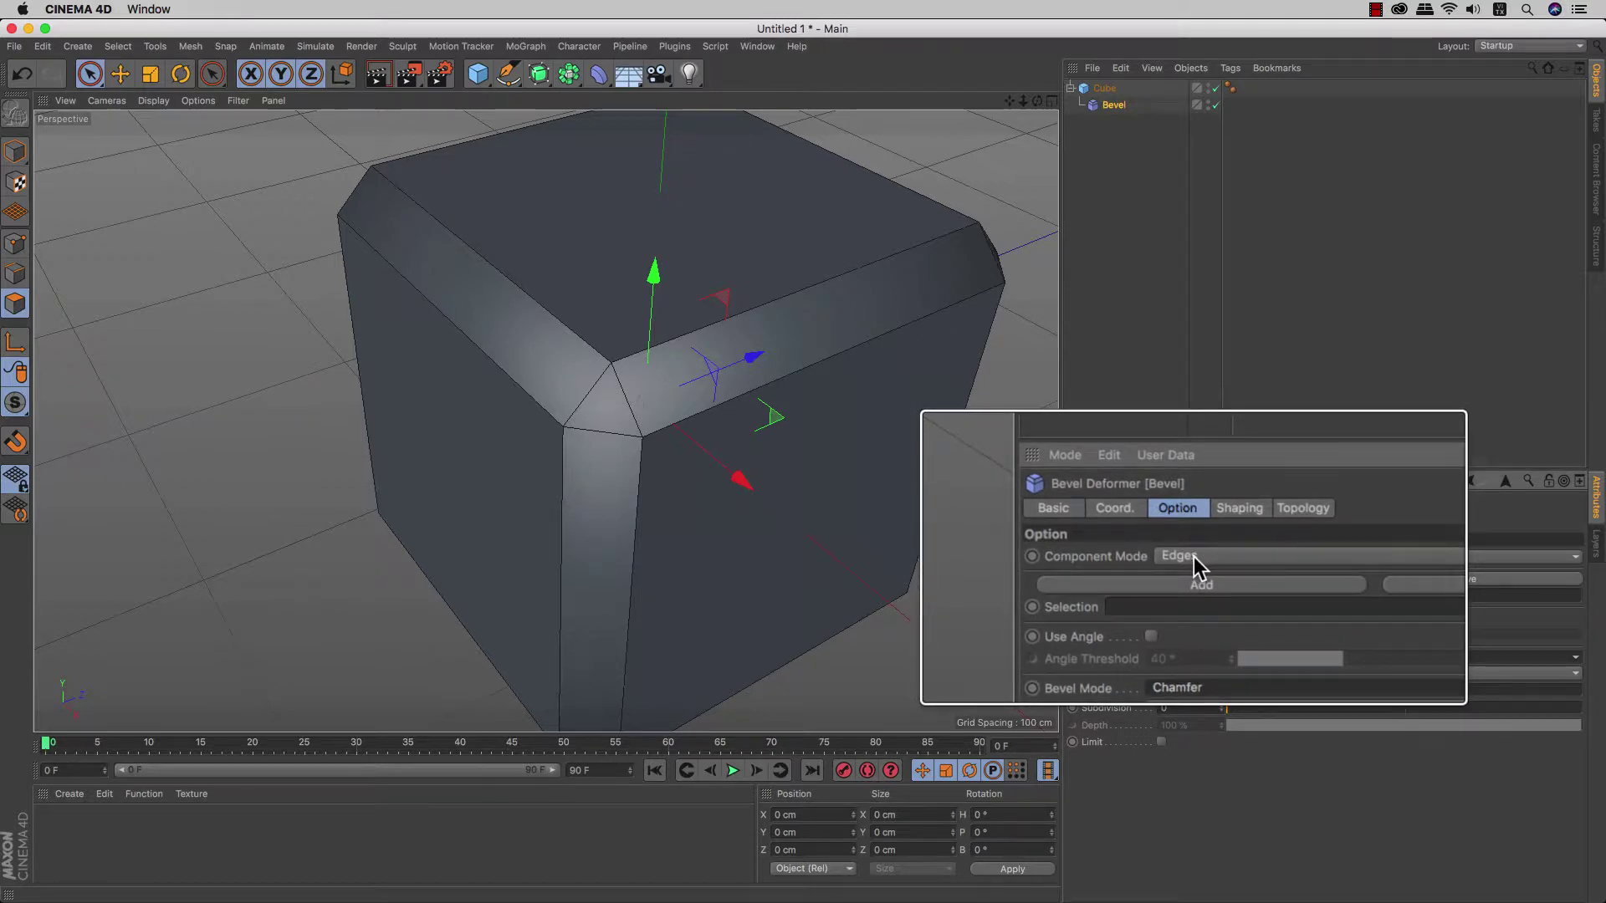
Step: Switch the Bevel component mode to Points and orbit around the bevelled corner
click(1193, 555)
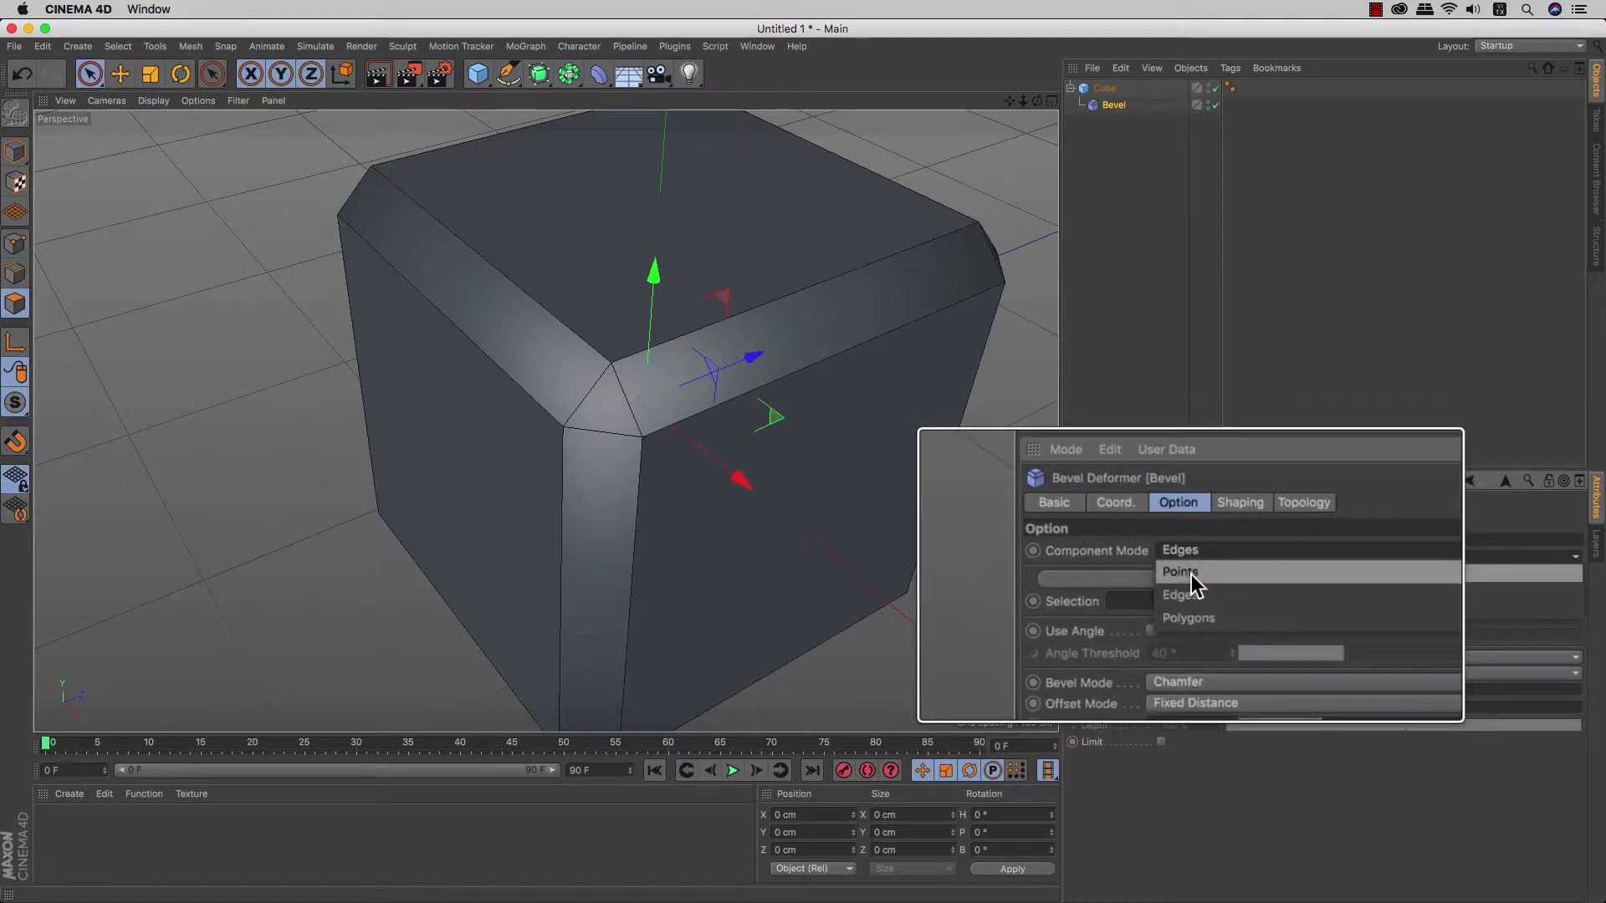
click(1193, 575)
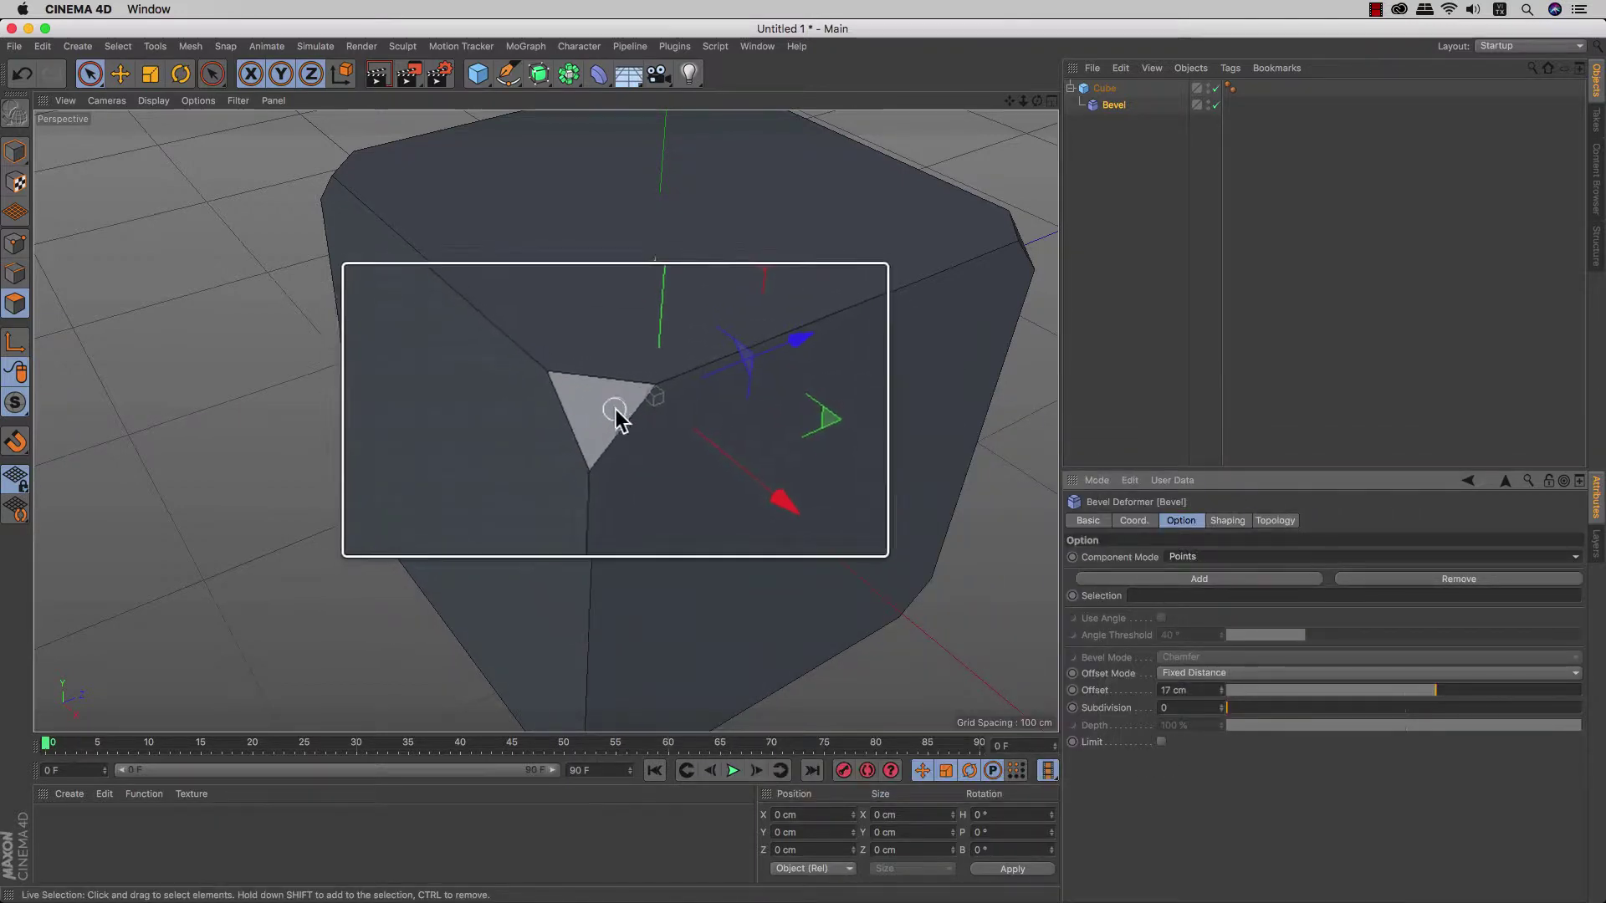
alt+drag(796, 556, 748, 562)
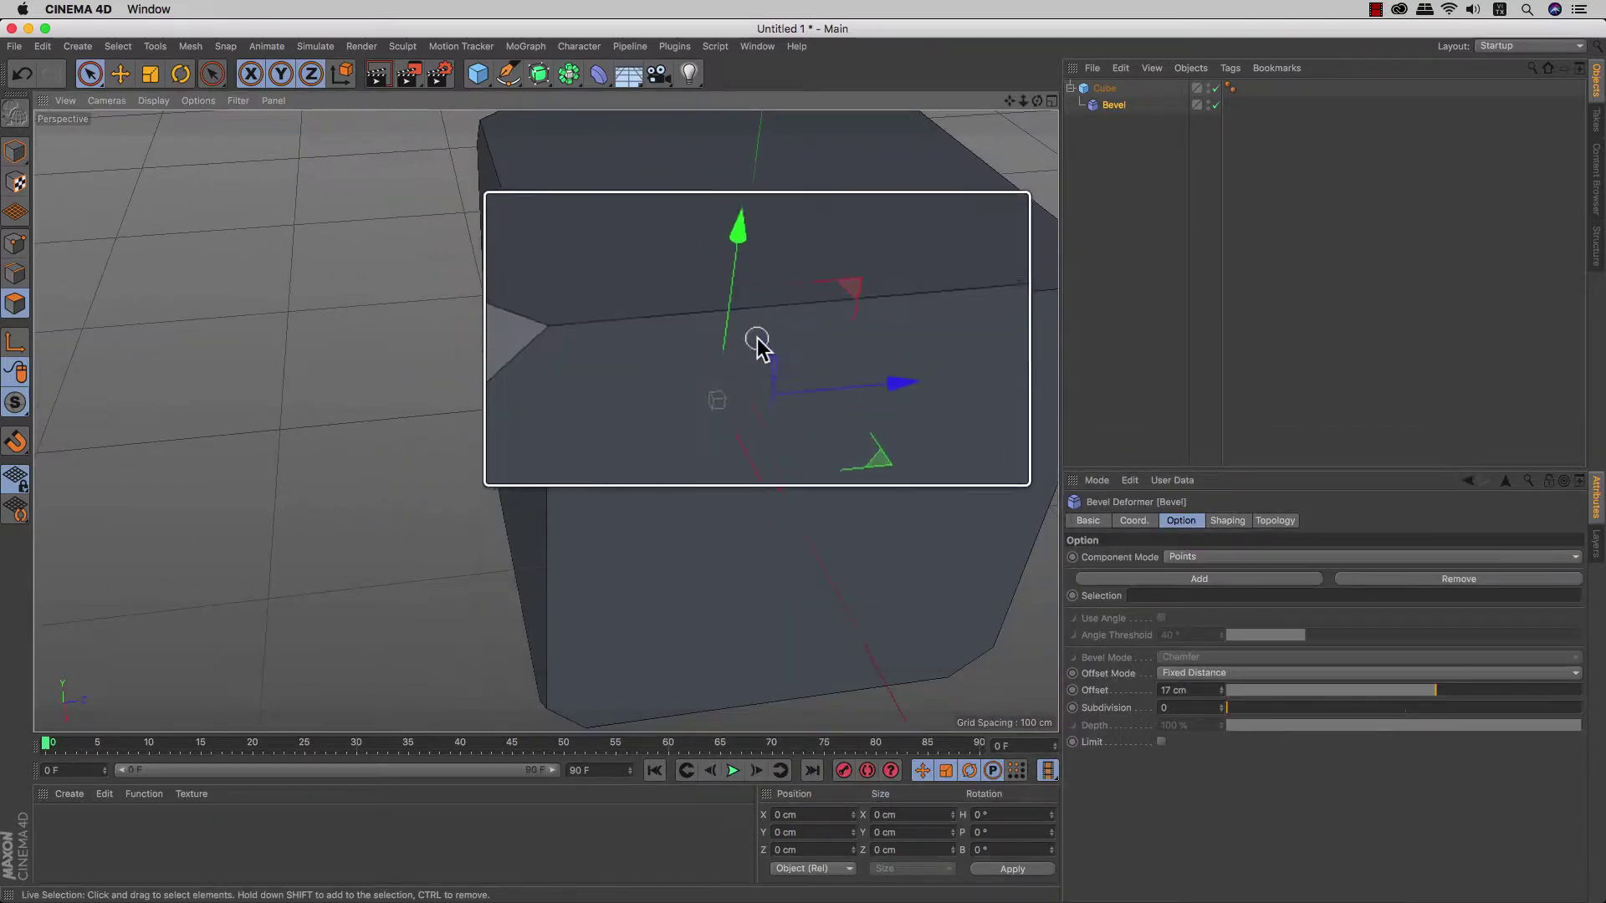
alt+drag(669, 460, 797, 520)
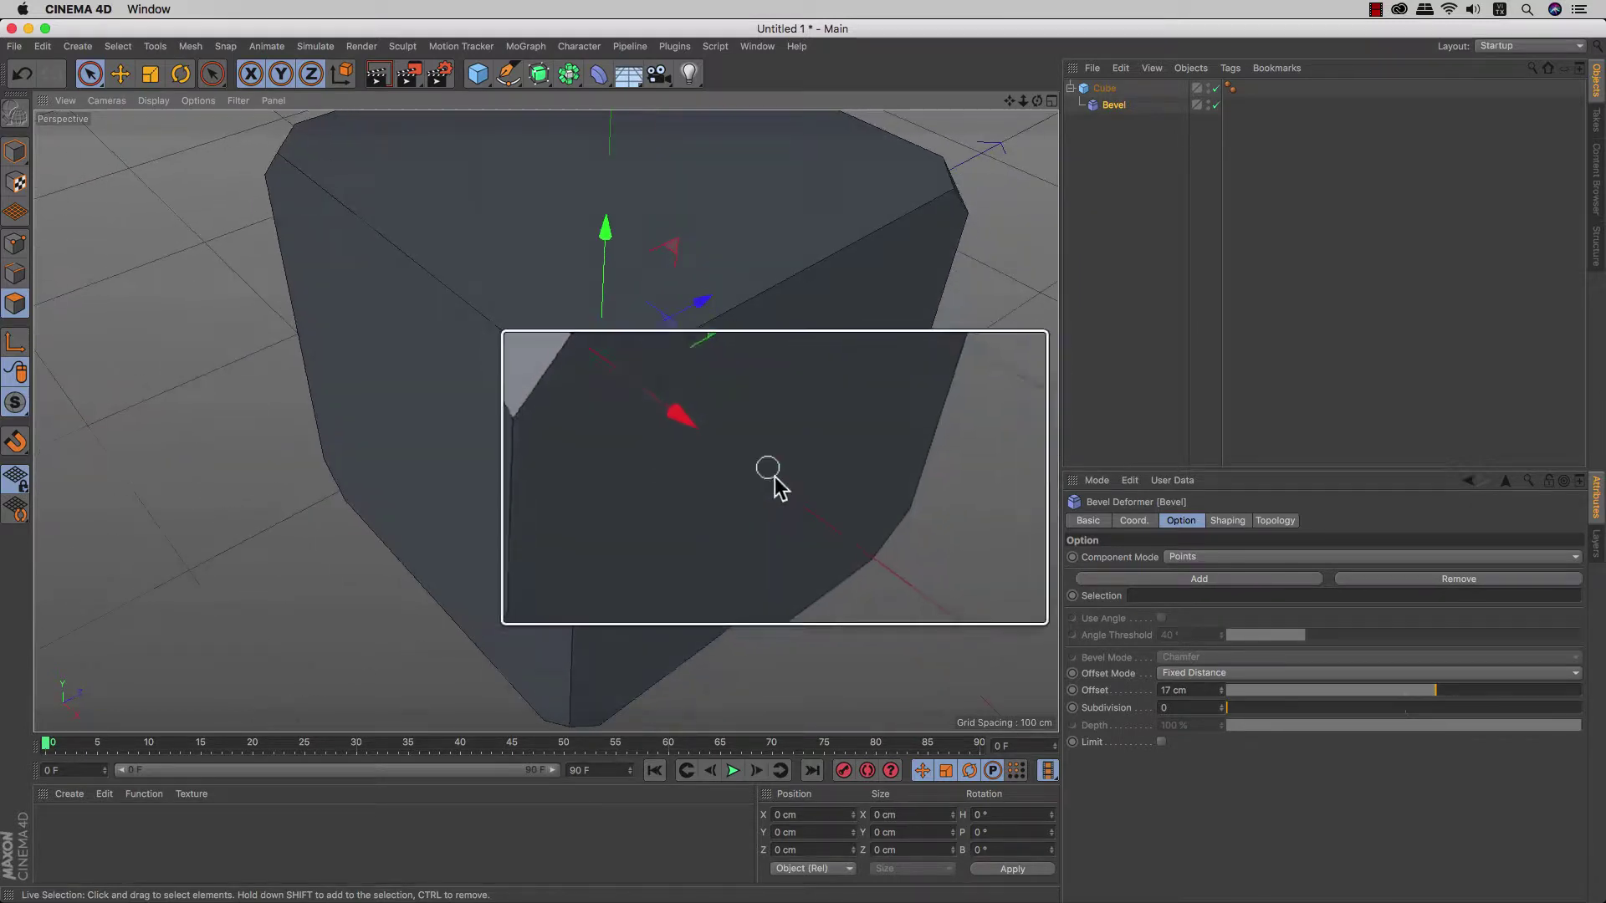
Step: Enlarge the point bevel Offset so each corner becomes a large triangular facet
scroll(774, 504, up, 2)
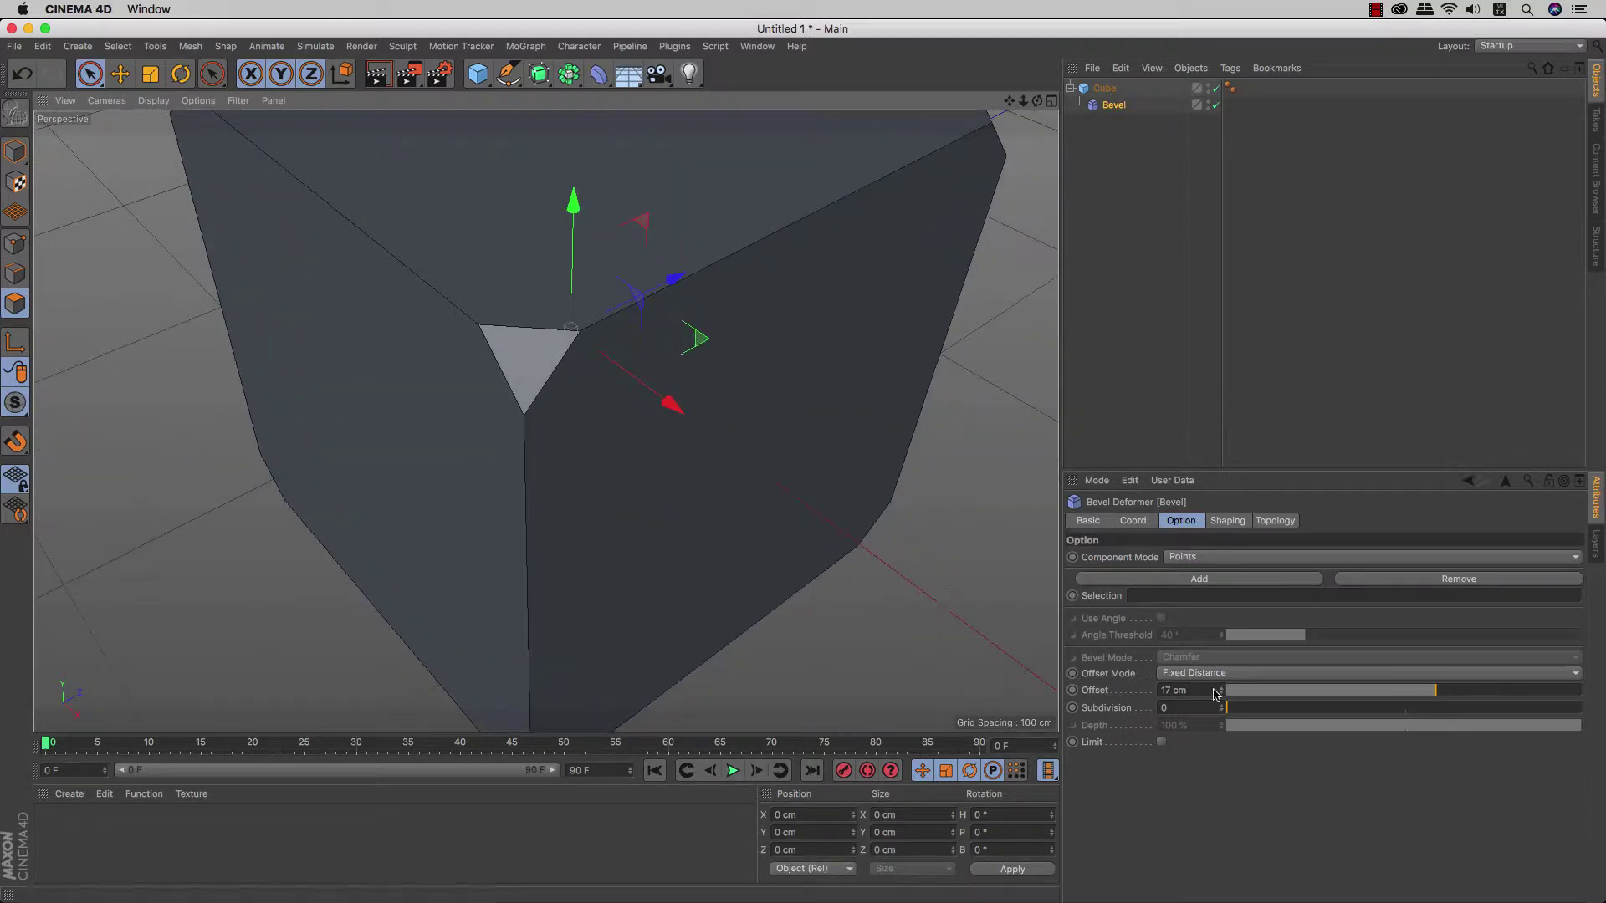
mouse_move(1435, 692)
mouse_down()
mouse_move(1416, 695)
mouse_move(1430, 694)
mouse_up()
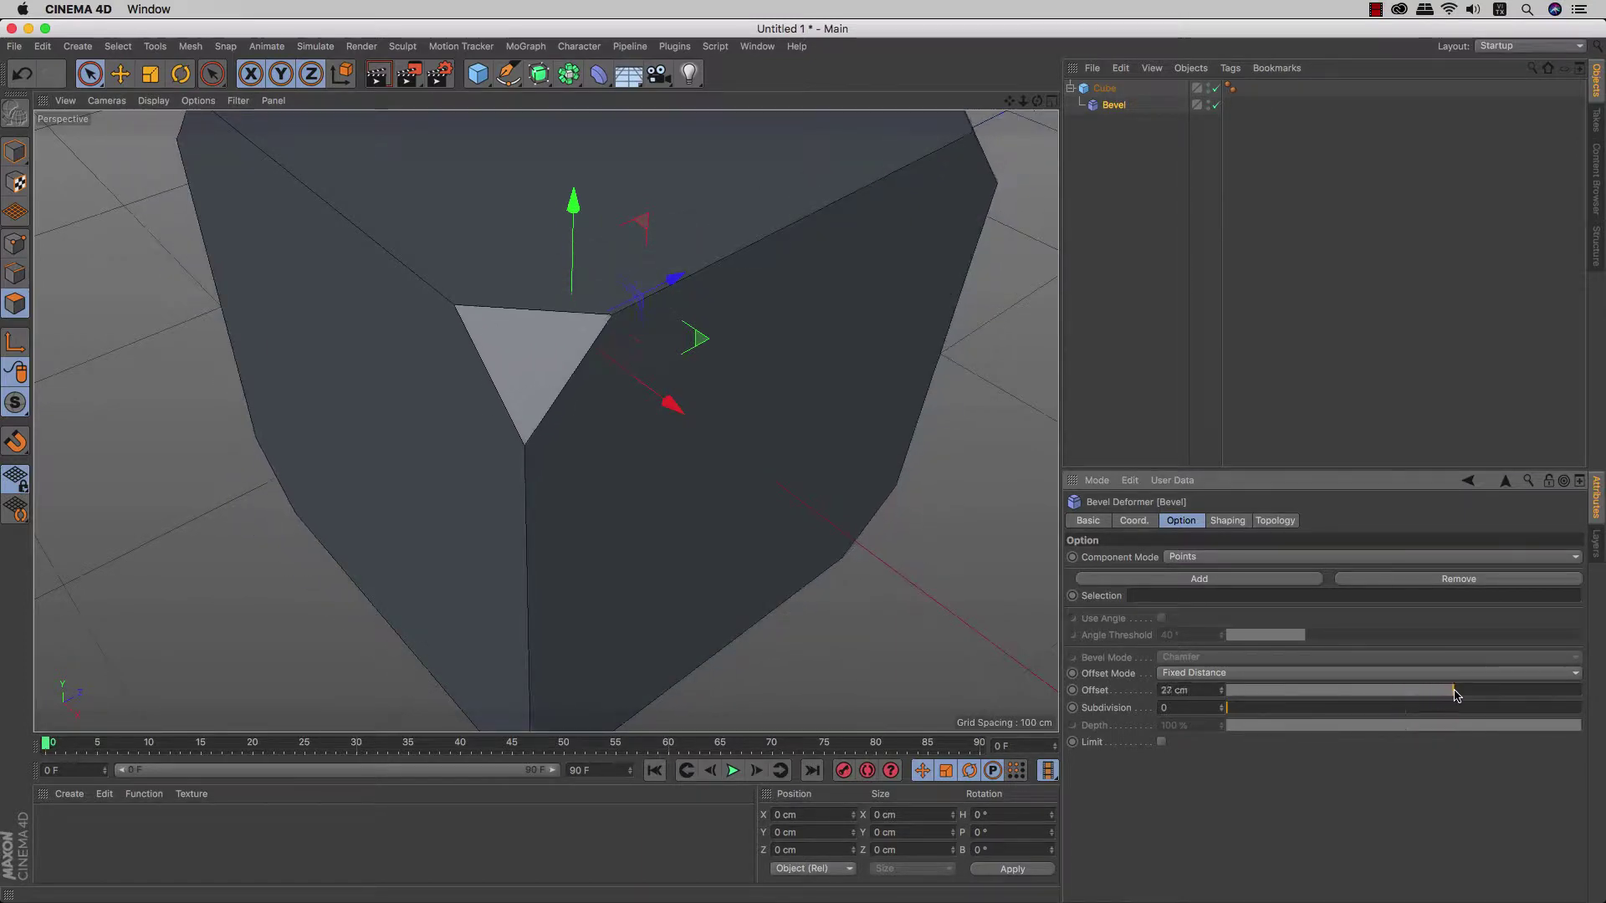
scroll(996, 563, down, 3)
mouse_move(996, 563)
alt+mouse_down()
mouse_move(787, 492)
mouse_move(781, 469)
mouse_move(822, 482)
alt+mouse_up()
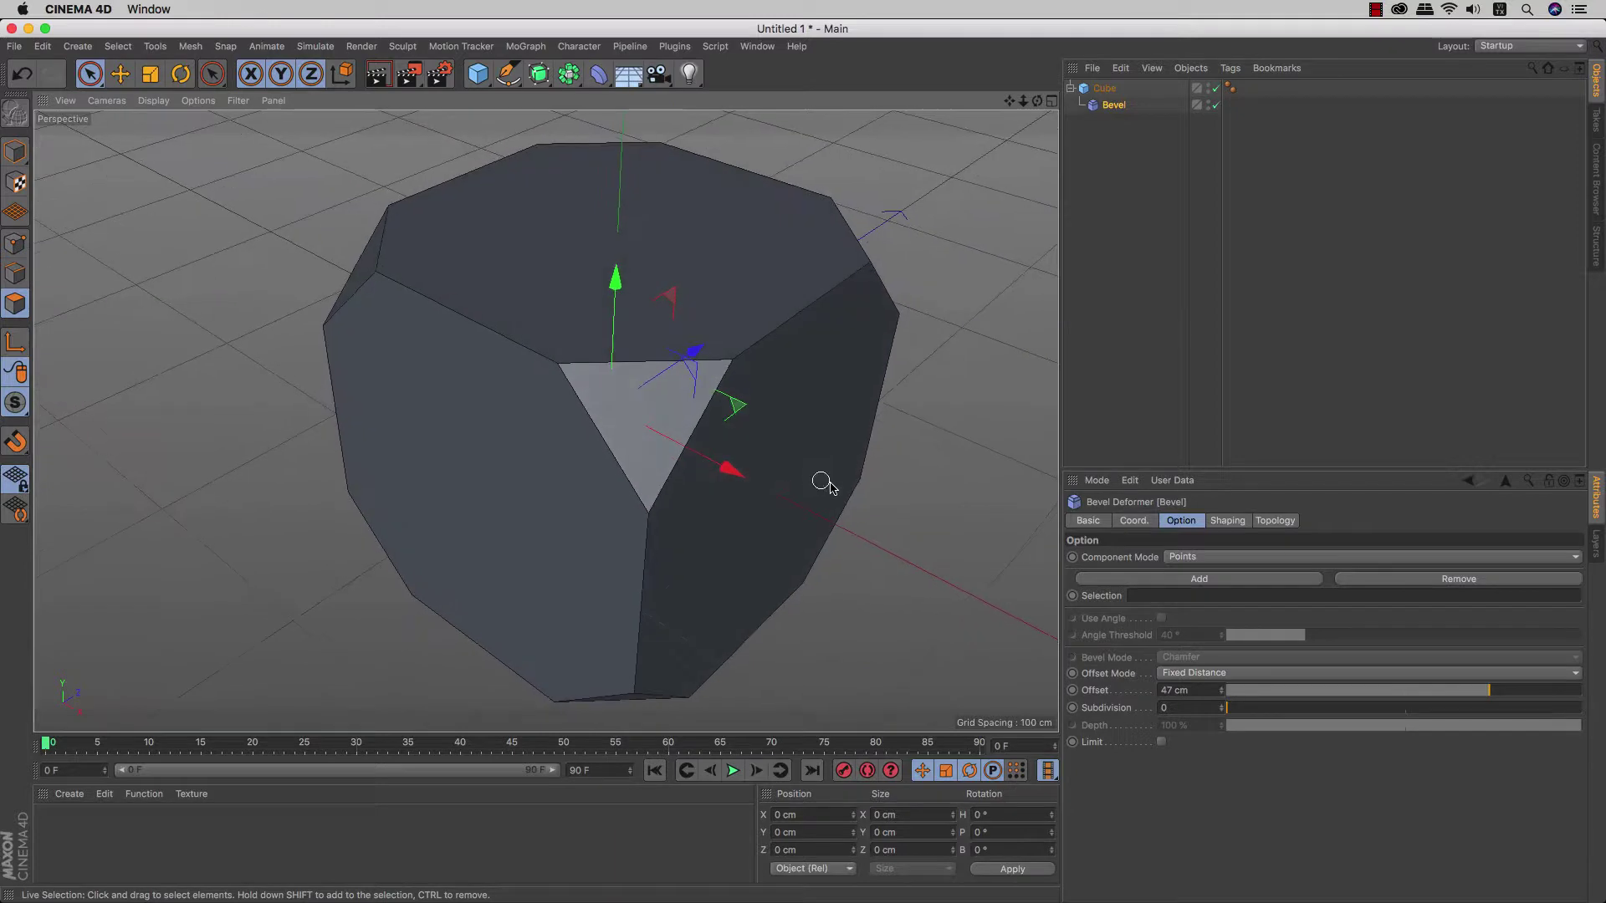
Step: Change the Bevel component mode from Points to Polygons and orbit to inspect the inset faces
click(1197, 559)
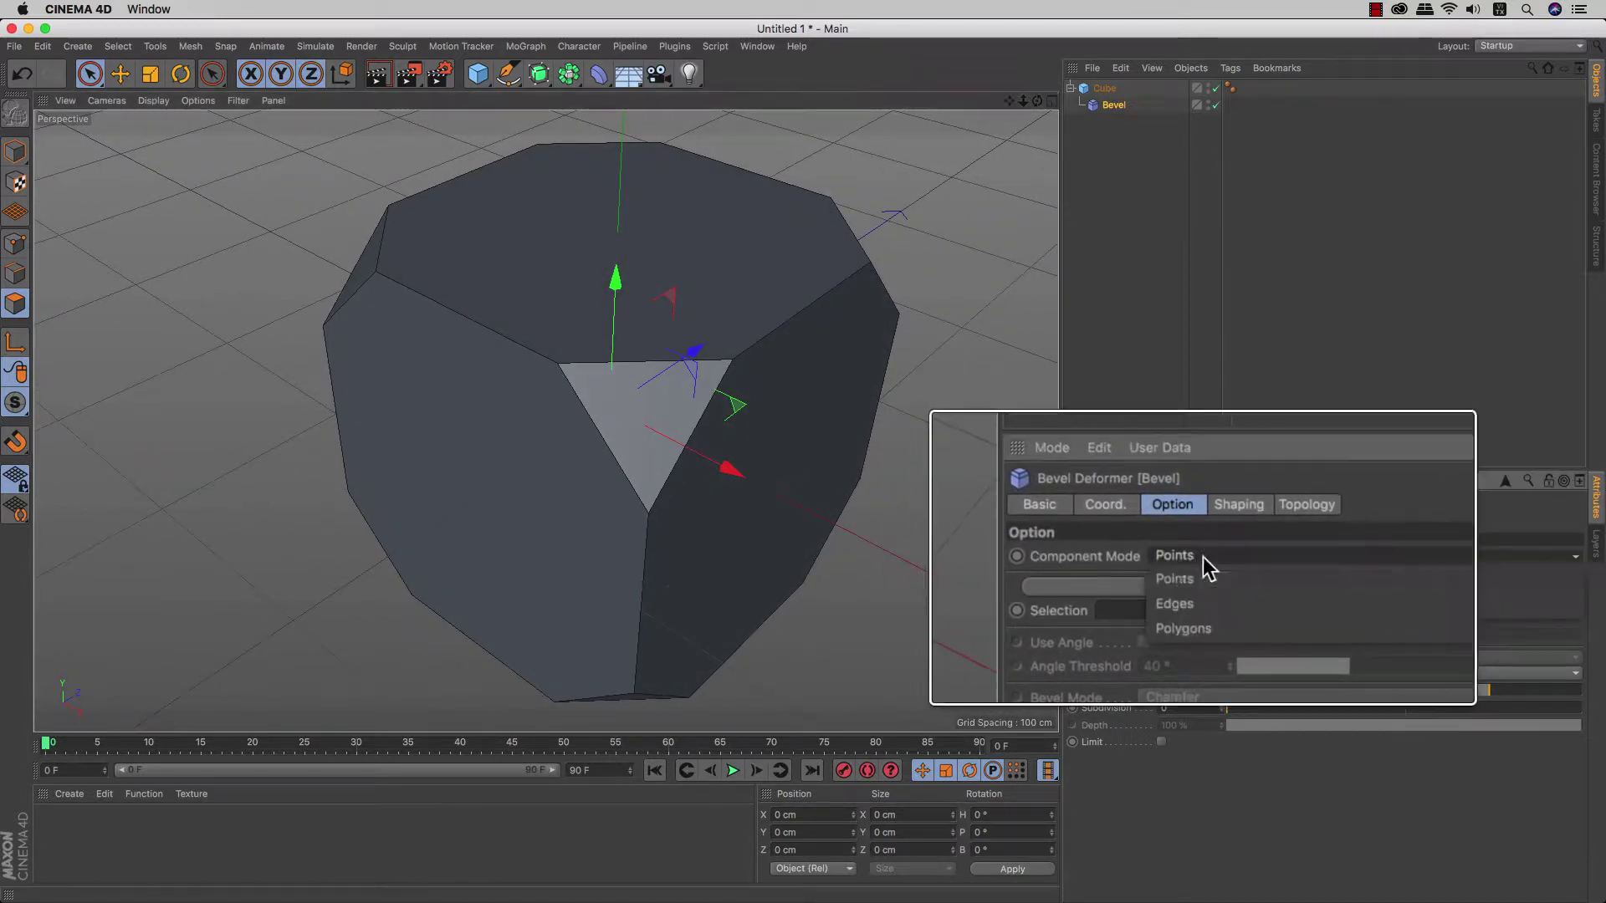
click(1192, 610)
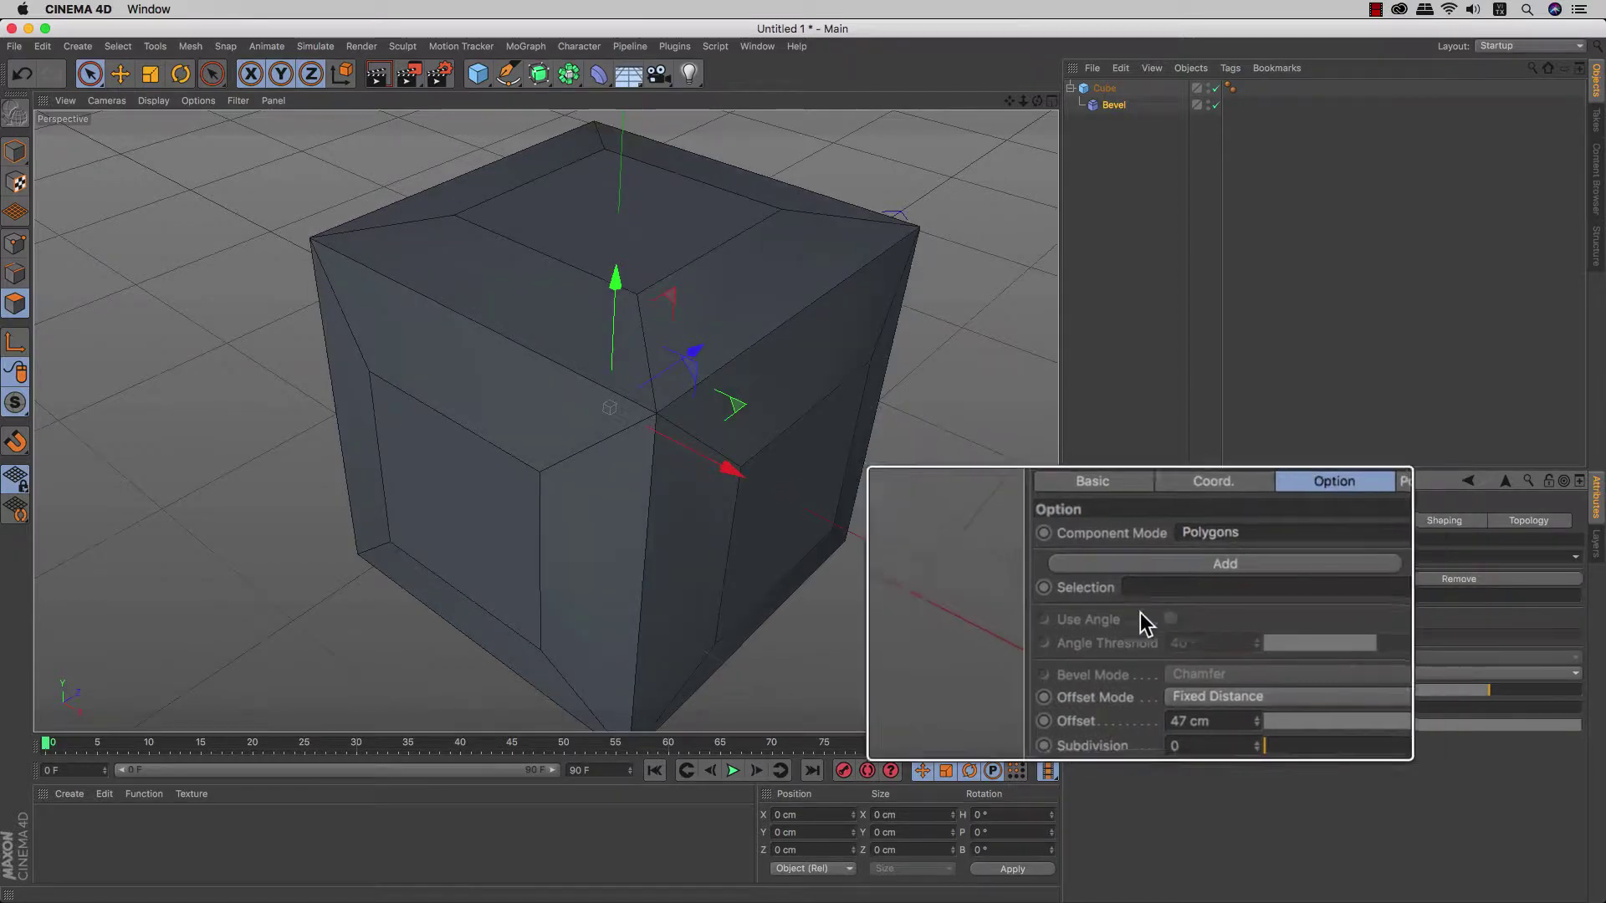
mouse_move(868, 632)
alt+mouse_down()
mouse_move(849, 573)
mouse_move(763, 547)
alt+mouse_up()
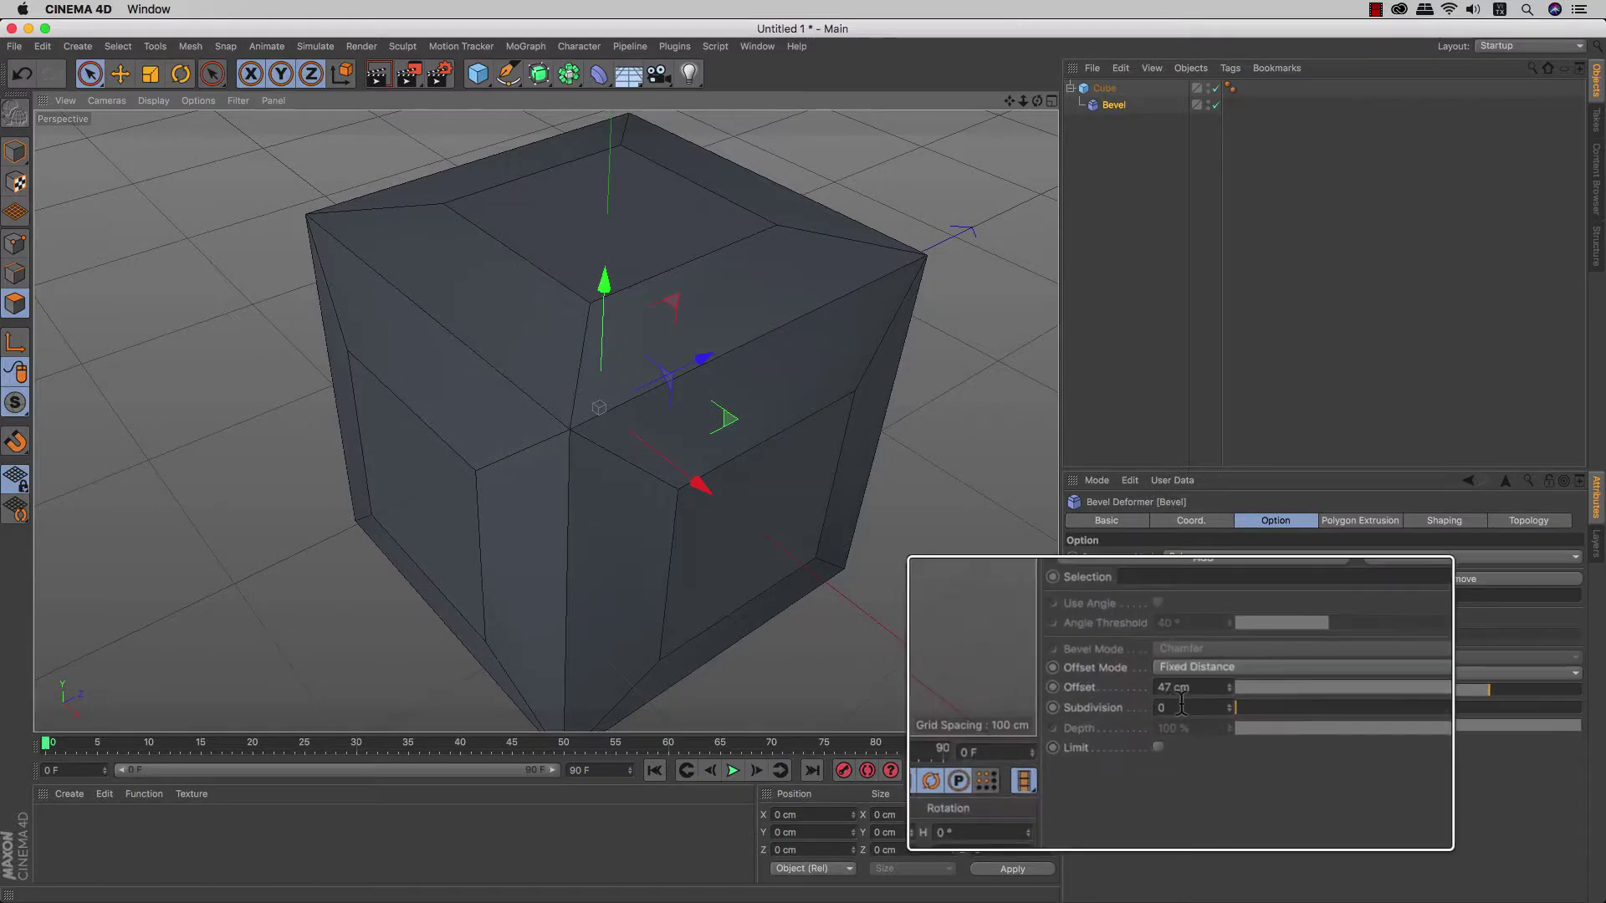
Step: Push the polygon bevel Offset into negative values, zooming in on the protruding fins
drag(1172, 695, 1233, 696)
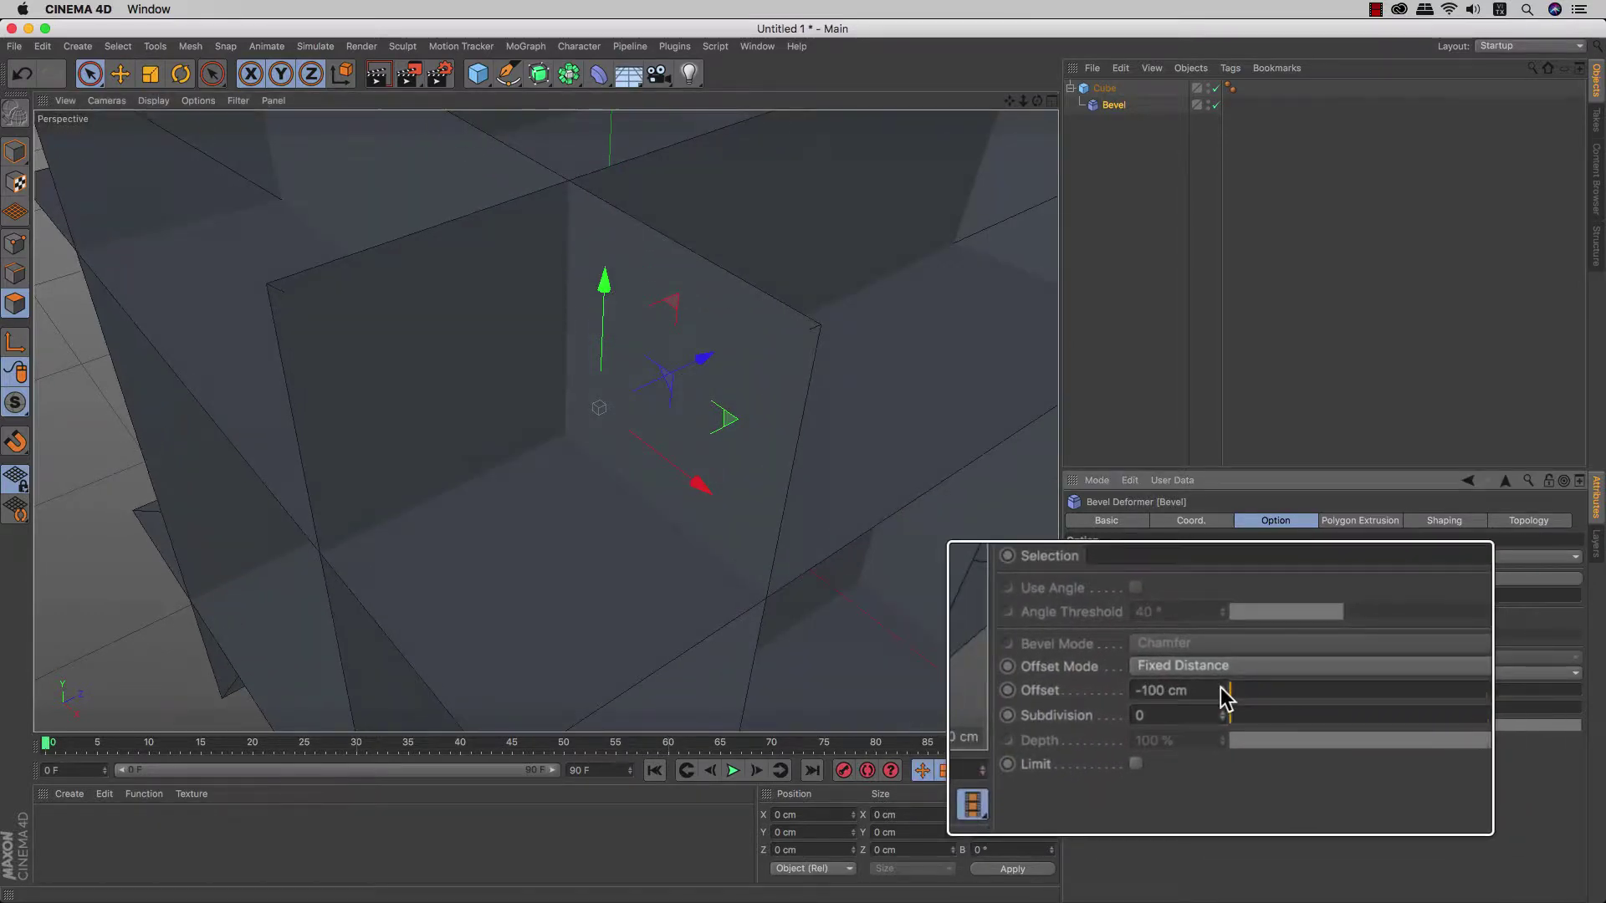
scroll(923, 627, up, 2)
scroll(922, 627, up, 2)
scroll(923, 621, up, 3)
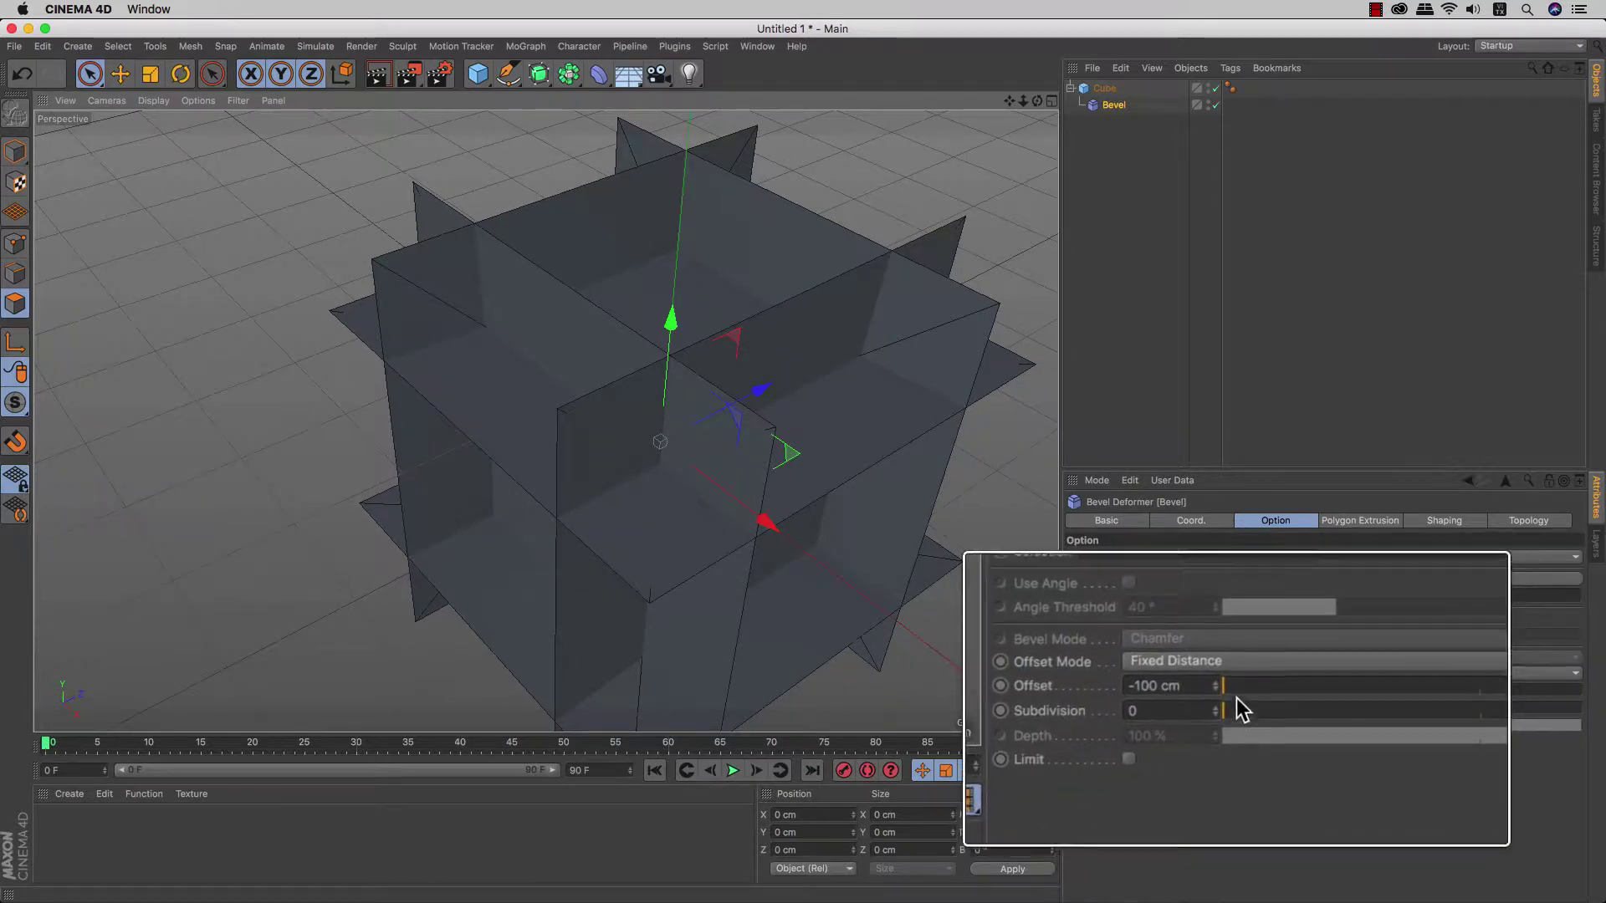
drag(1237, 686, 1329, 700)
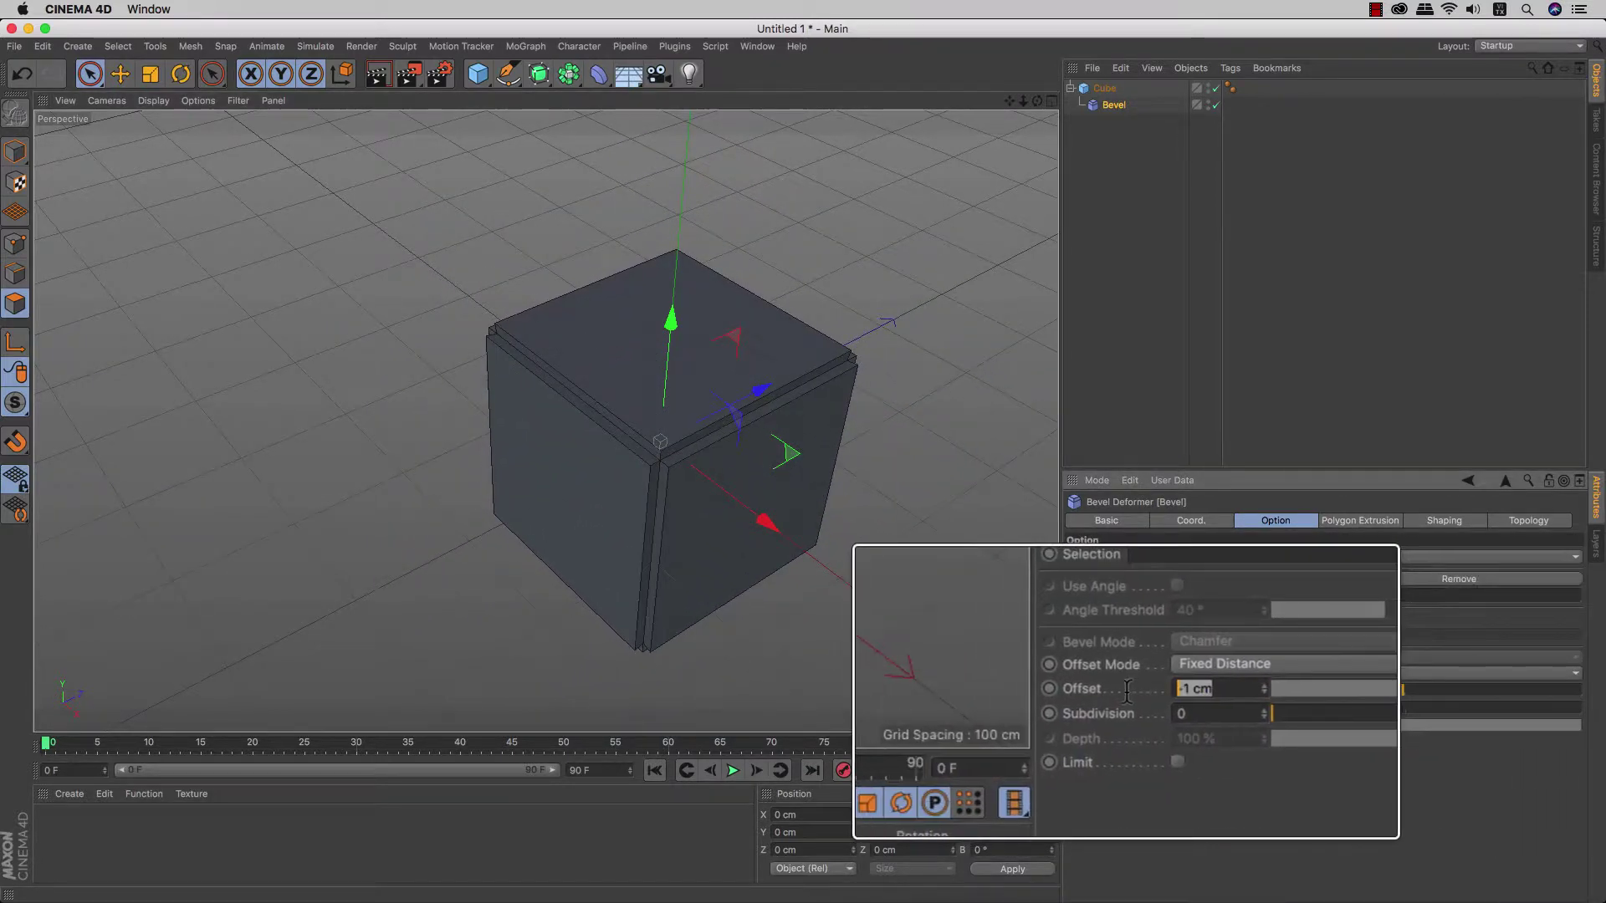
Step: Bring the Offset back to 0 cm, then raise it to 22 cm
click(1226, 685)
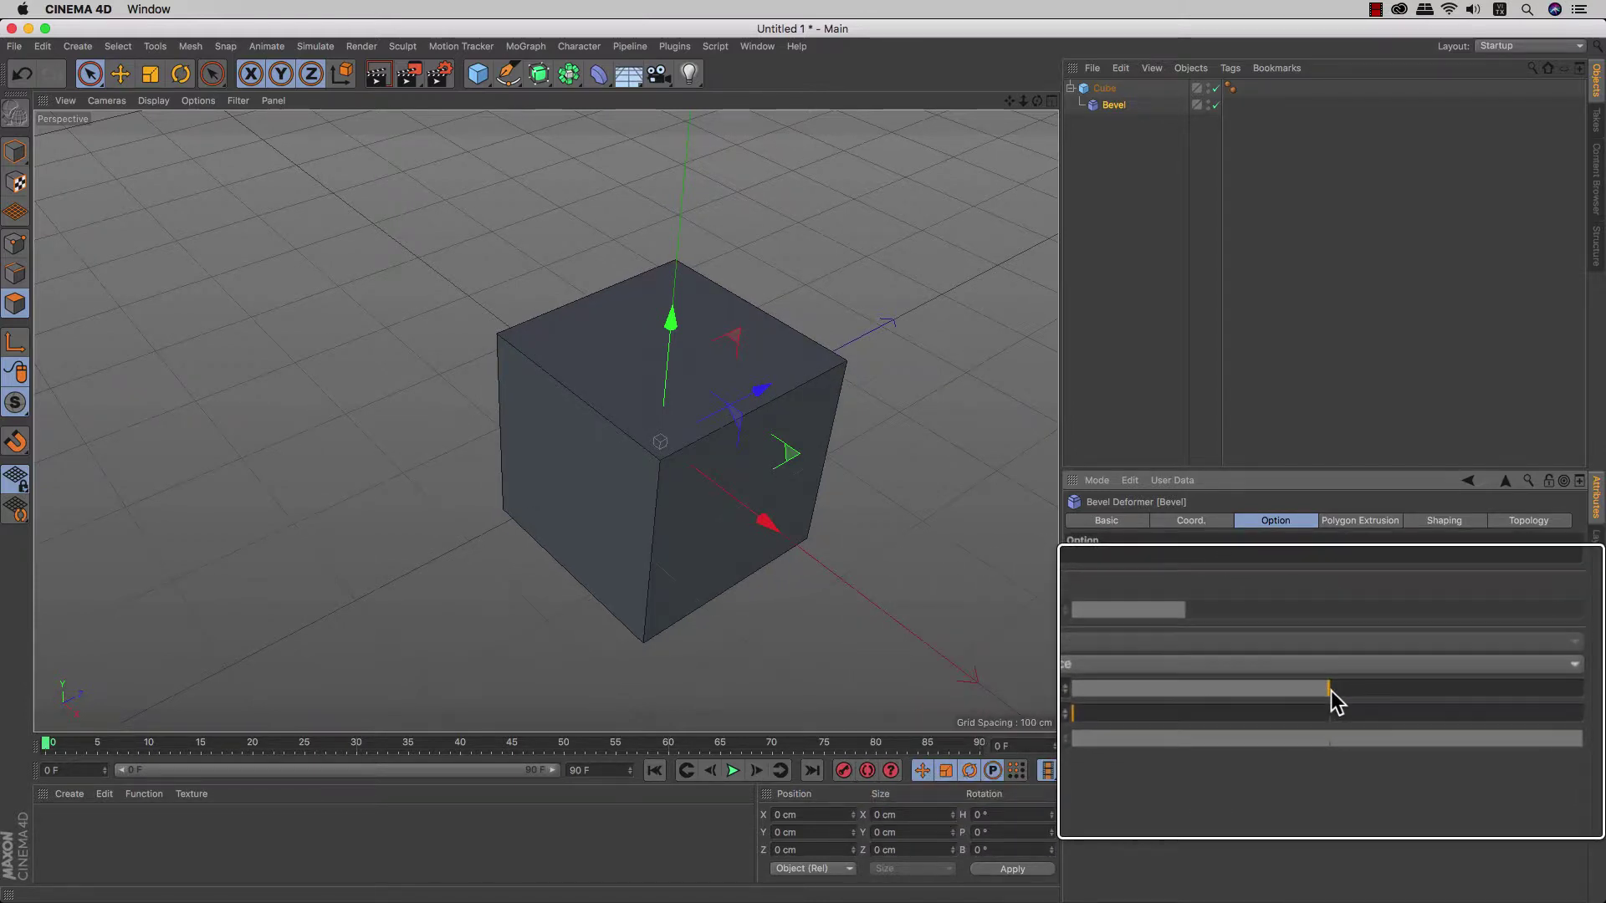
drag(1331, 691, 1332, 692)
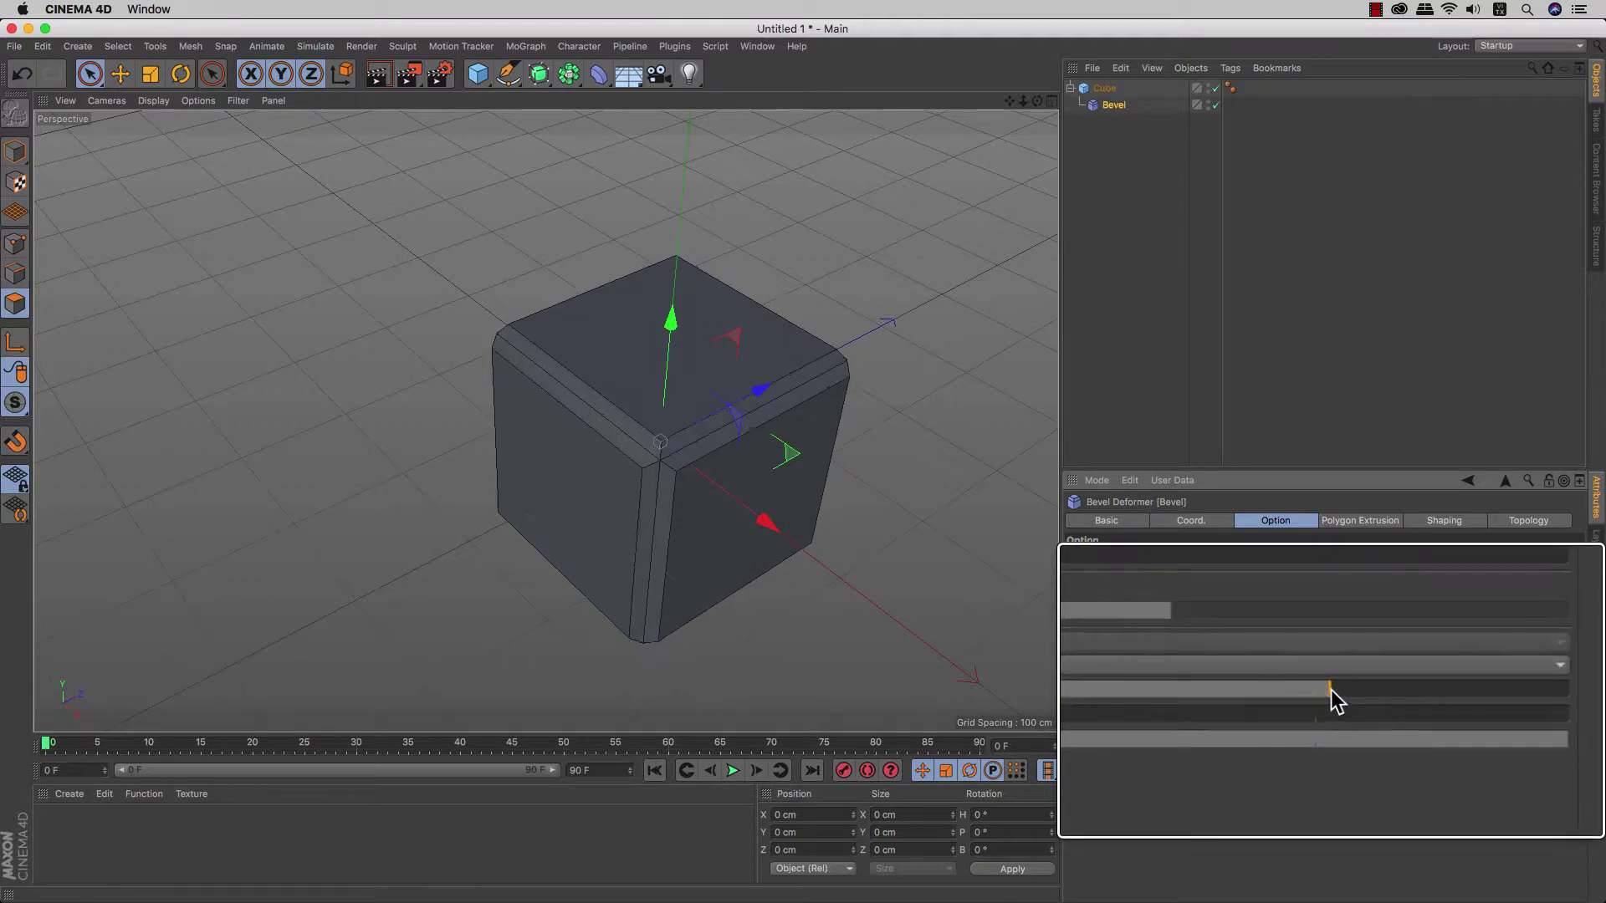
scroll(975, 581, up, 5)
scroll(872, 588, up, 2)
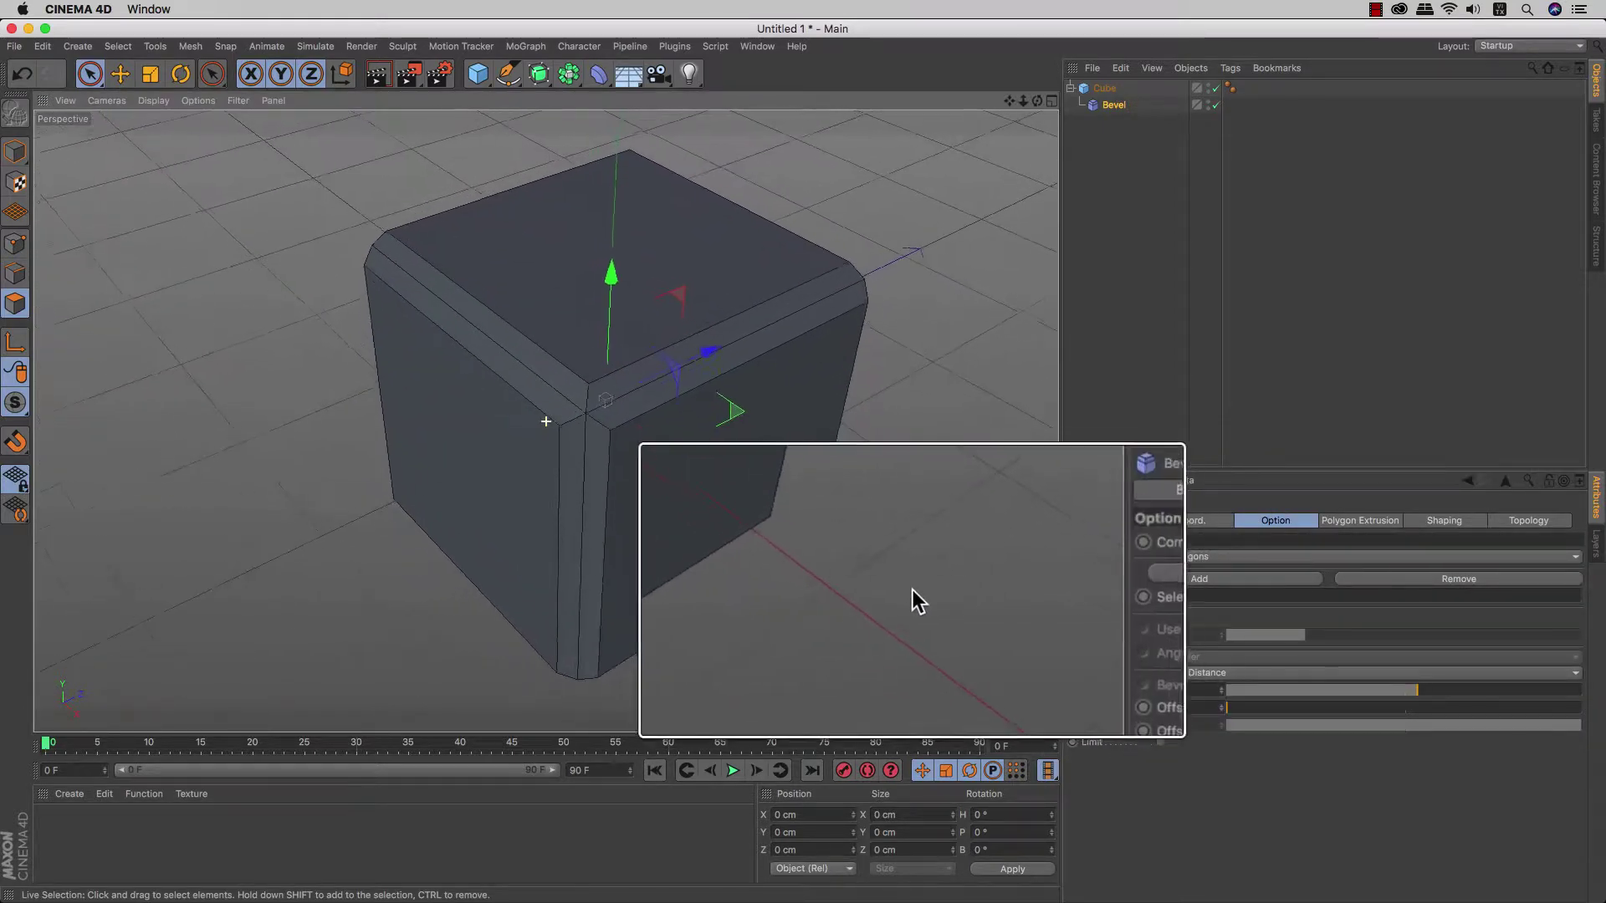
scroll(915, 599, up, 2)
scroll(878, 563, up, 1)
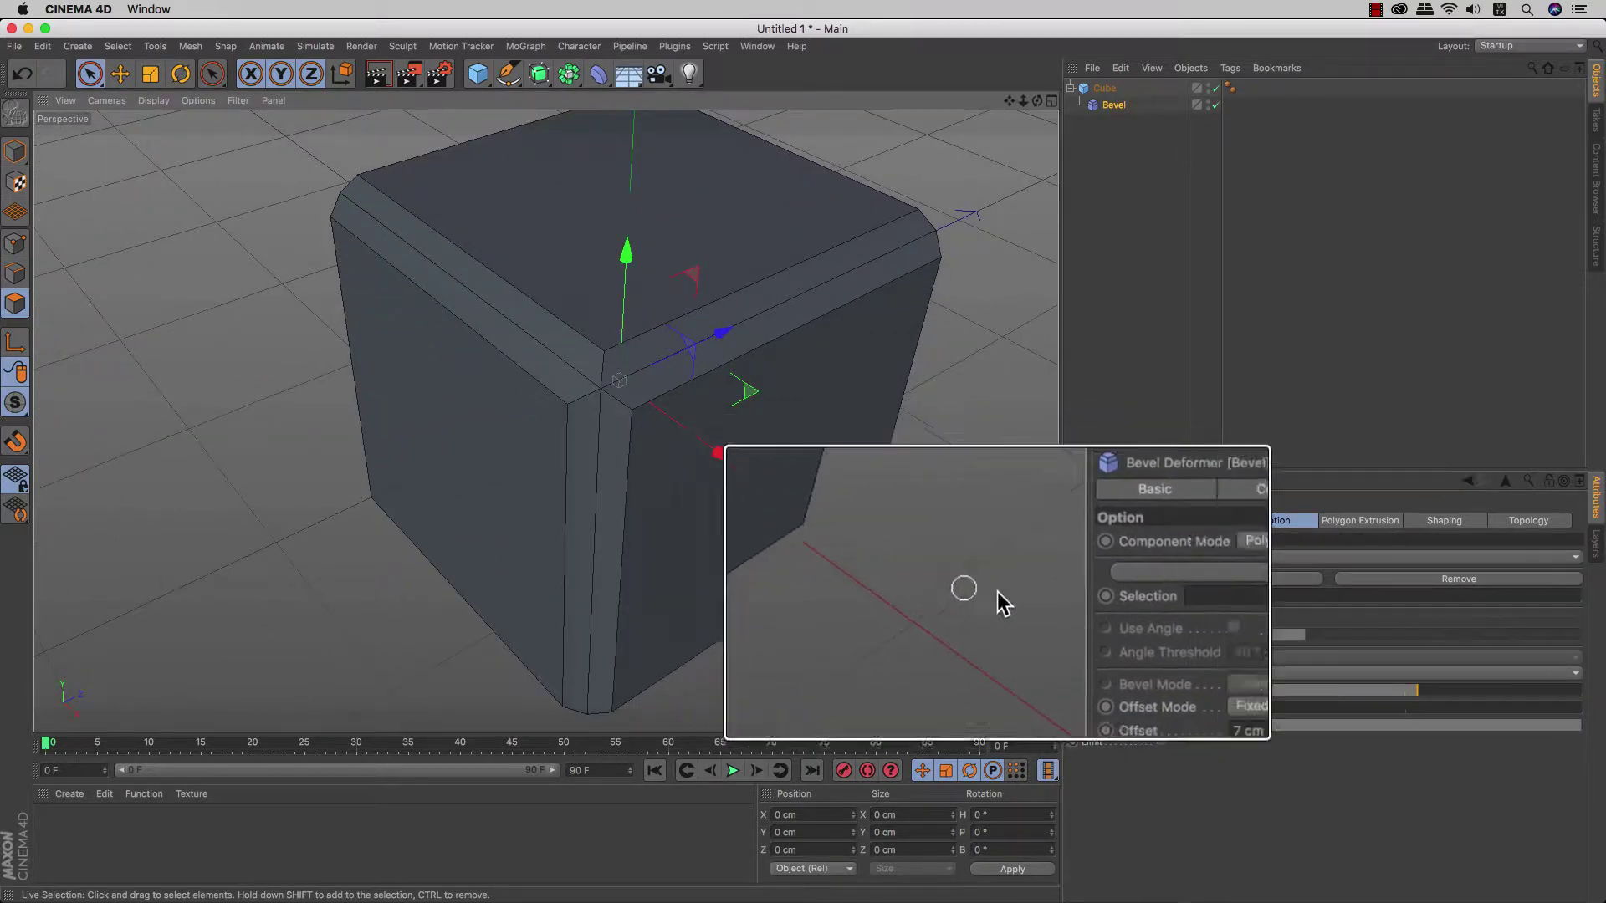
mouse_move(1339, 684)
mouse_down()
mouse_move(1396, 692)
mouse_move(1373, 683)
mouse_up()
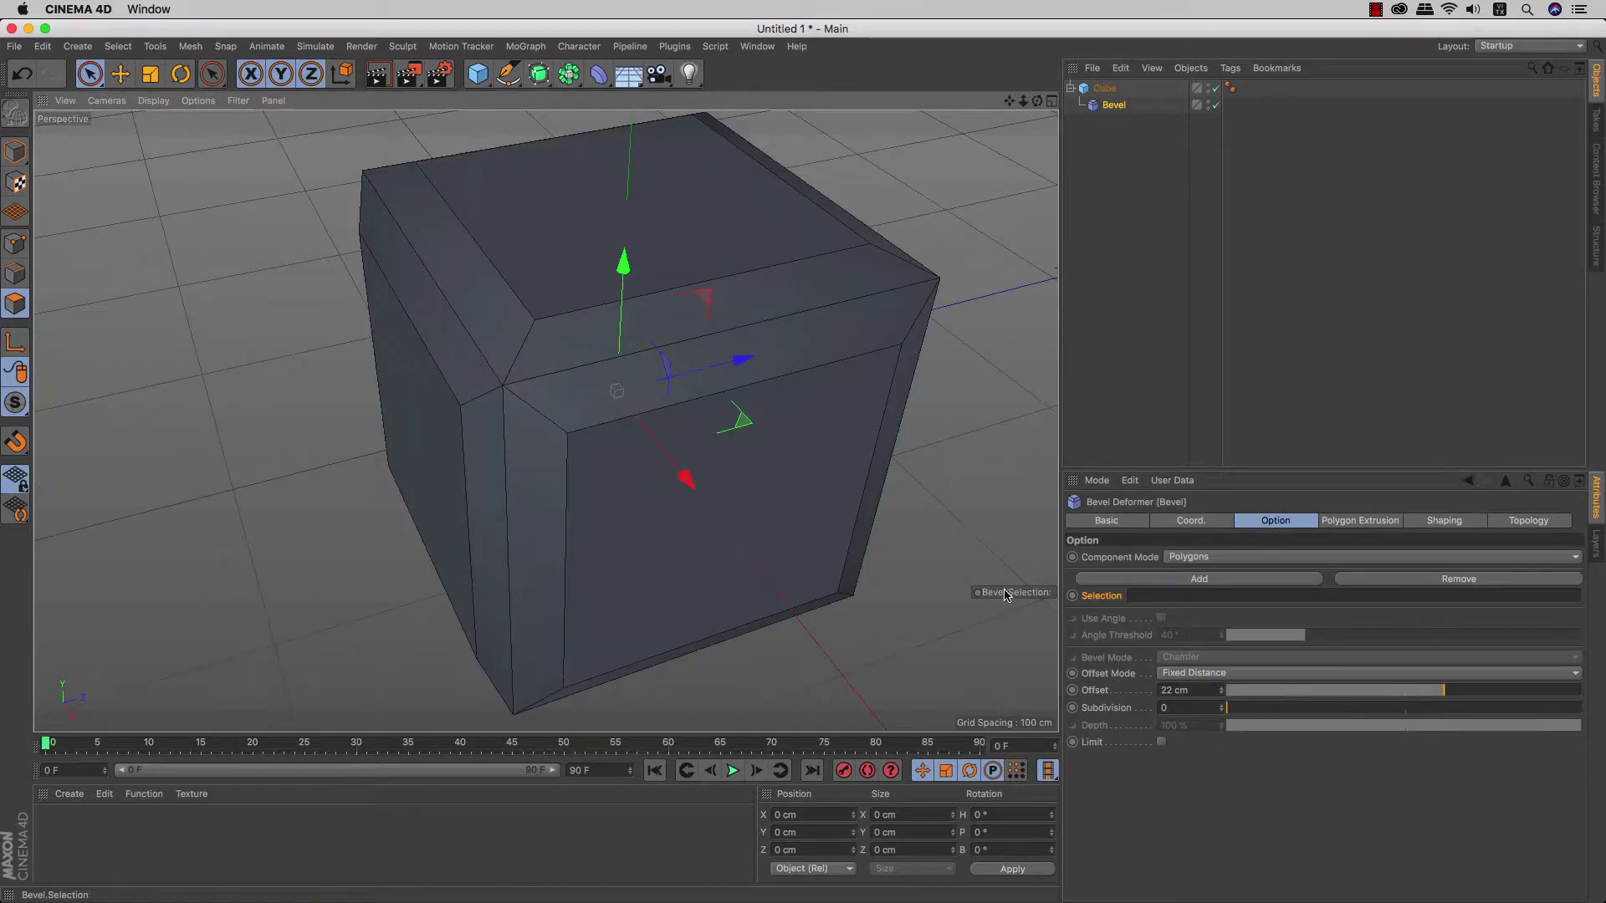
Step: Orbit to a top corner view and raise the Offset from 22 cm to 41 cm
mouse_move(899, 636)
alt+mouse_down()
mouse_move(831, 609)
mouse_move(821, 562)
alt+mouse_up()
alt+drag(647, 390, 657, 412)
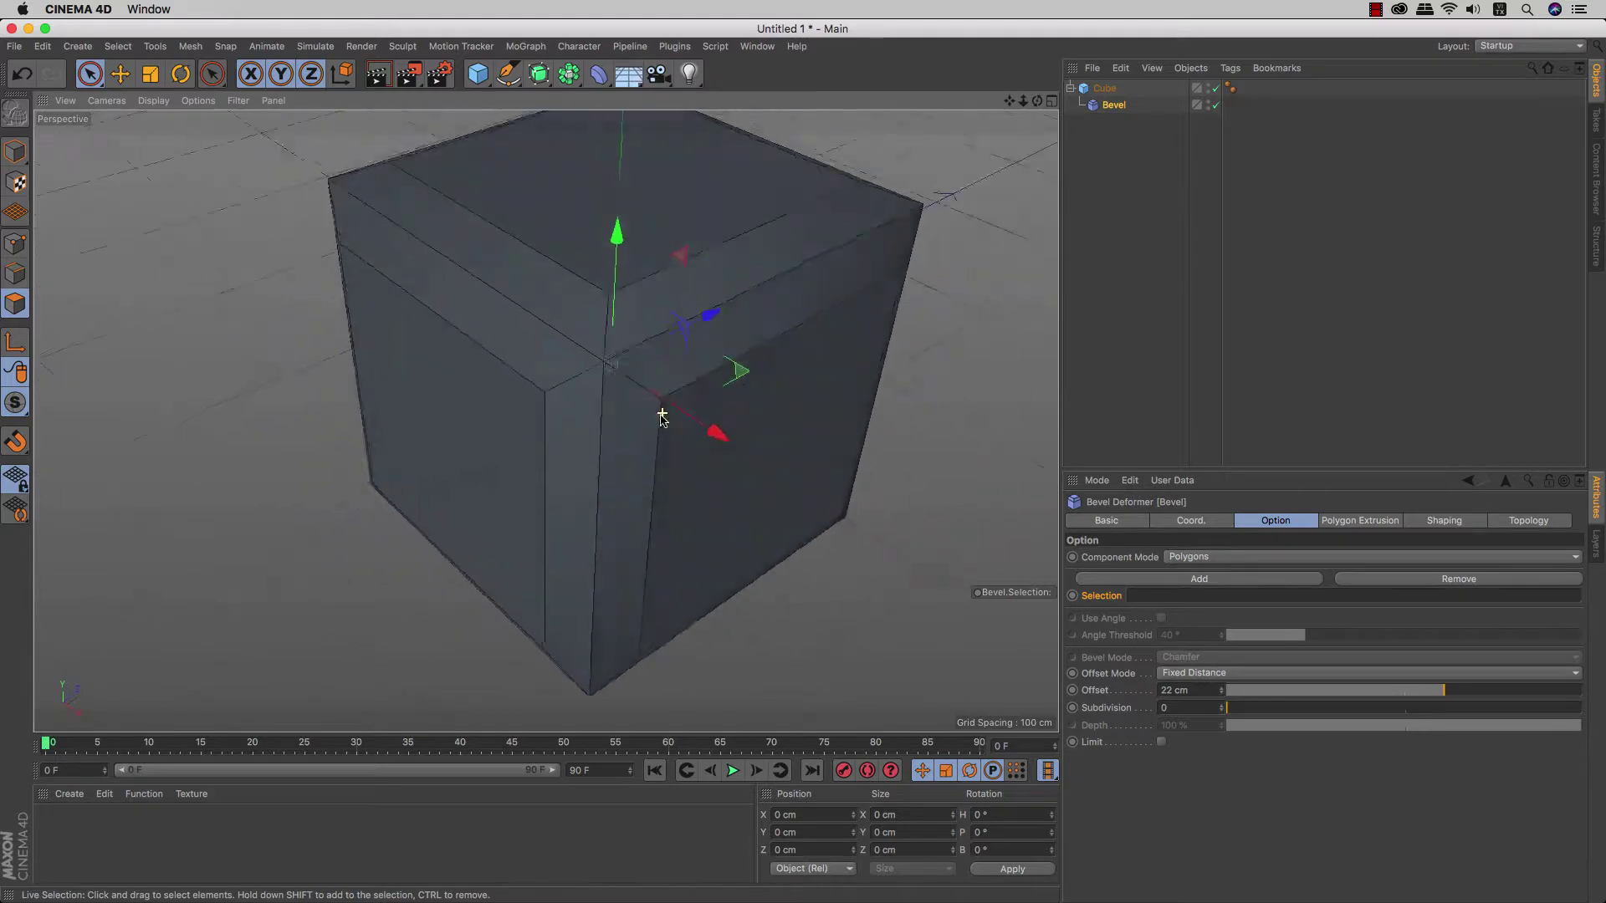
alt+right_drag(660, 412, 527, 387)
mouse_move(528, 387)
alt+mouse_down()
mouse_move(728, 499)
mouse_move(709, 491)
alt+mouse_up()
drag(1462, 691, 1482, 695)
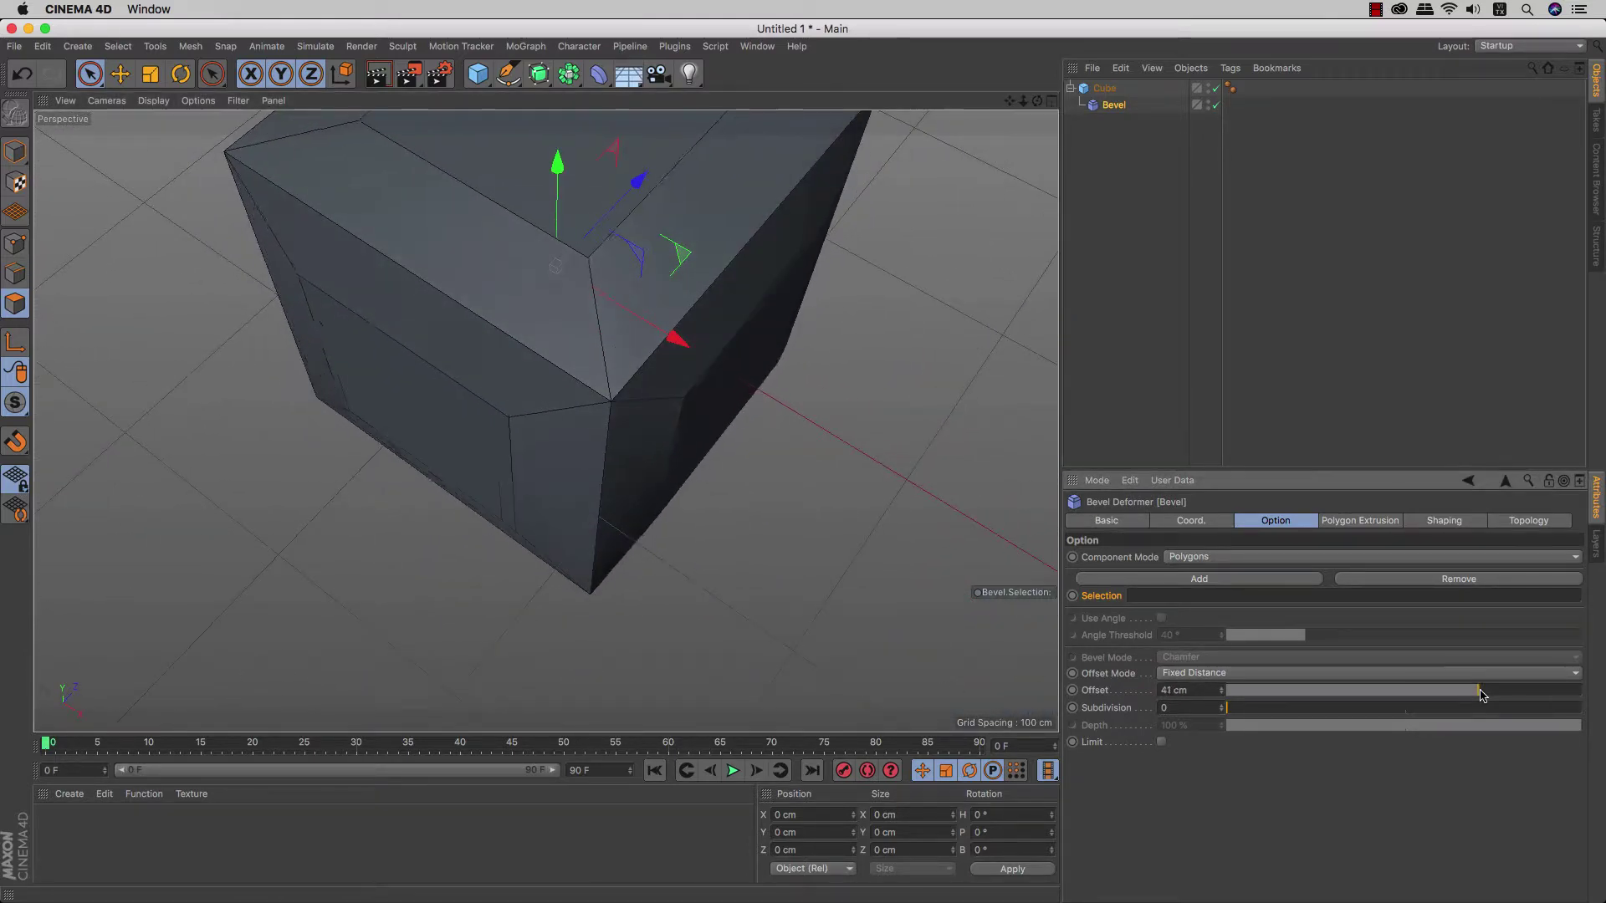
Step: Lower the Offset into negative values, checking the cube from the front and above
mouse_move(853, 552)
alt+mouse_down()
mouse_move(853, 527)
mouse_move(894, 541)
alt+mouse_up()
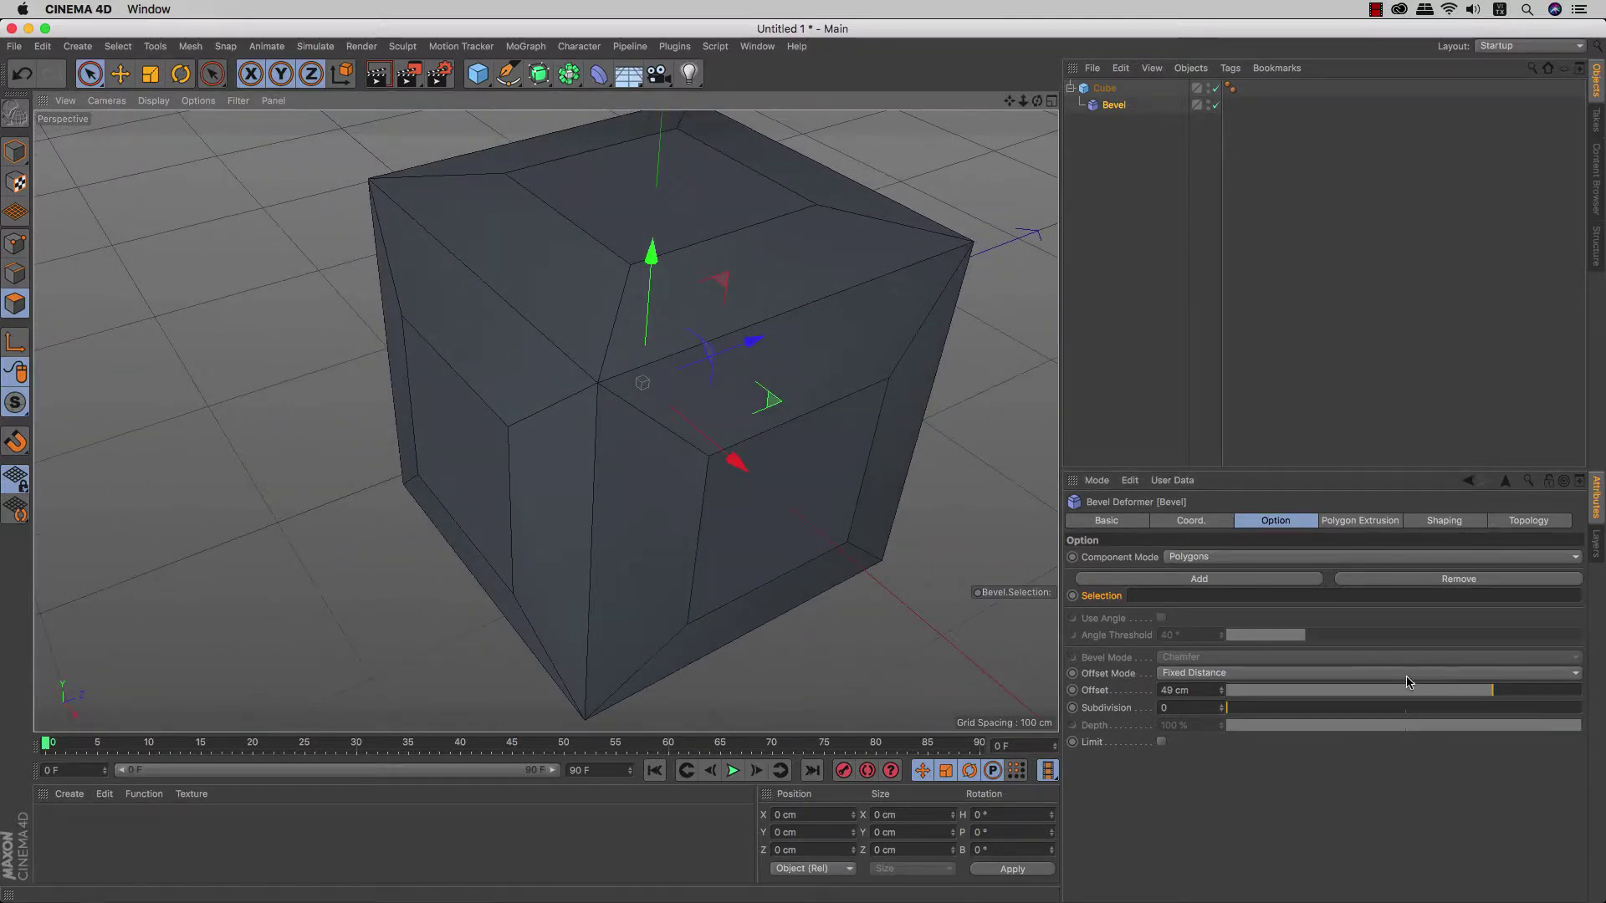
mouse_move(1407, 689)
mouse_down()
mouse_move(1391, 691)
mouse_move(1412, 692)
mouse_up()
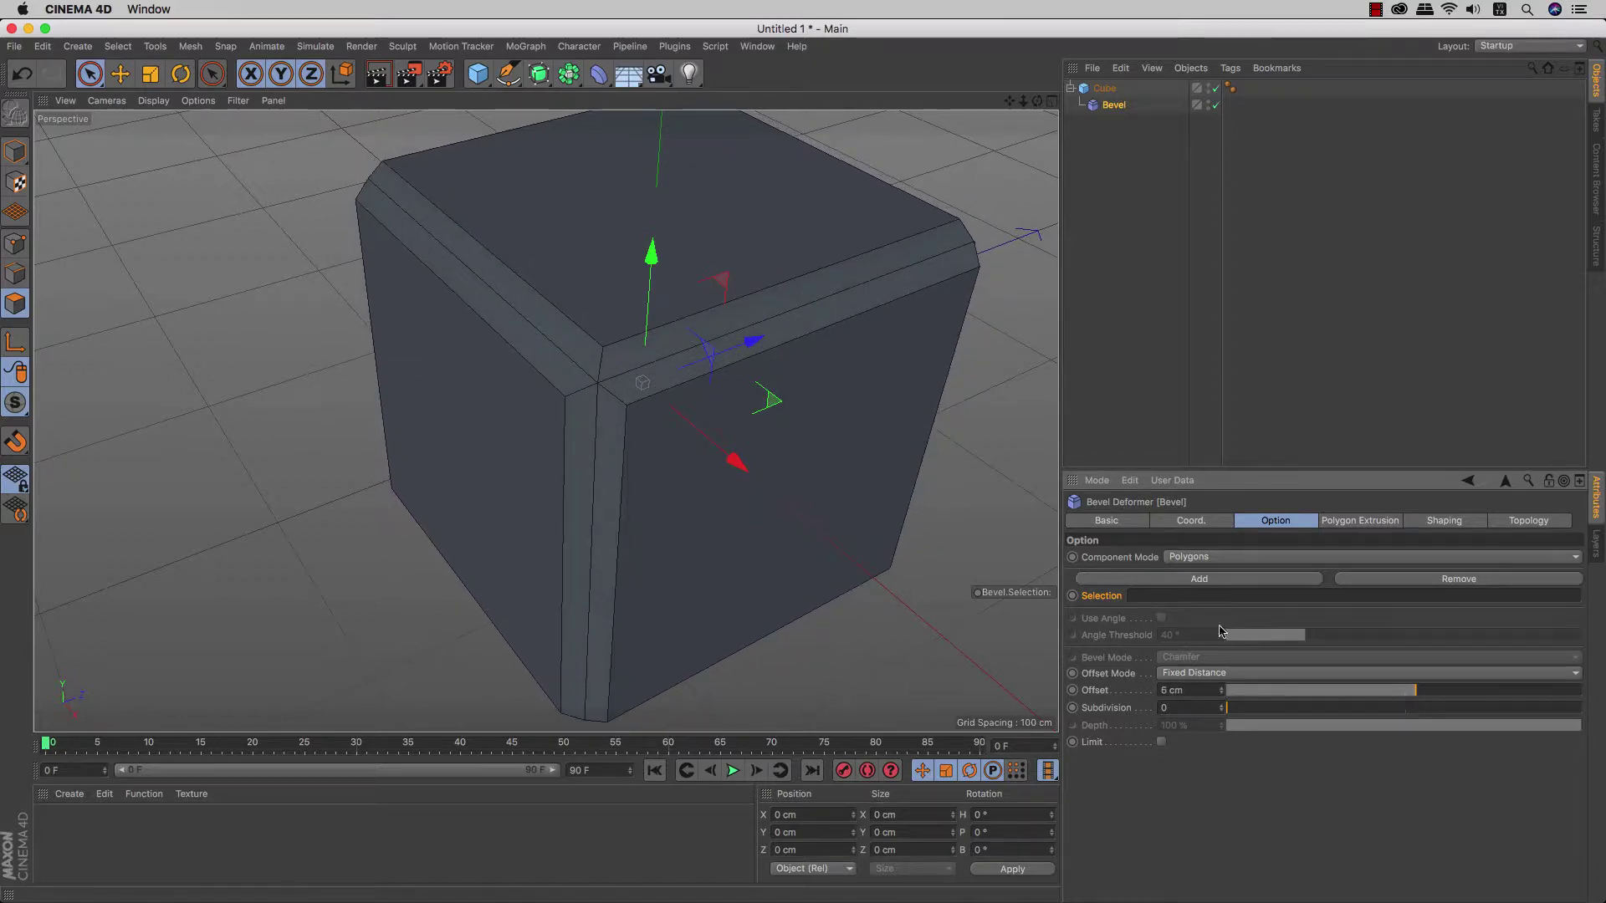
alt+drag(771, 507, 585, 425)
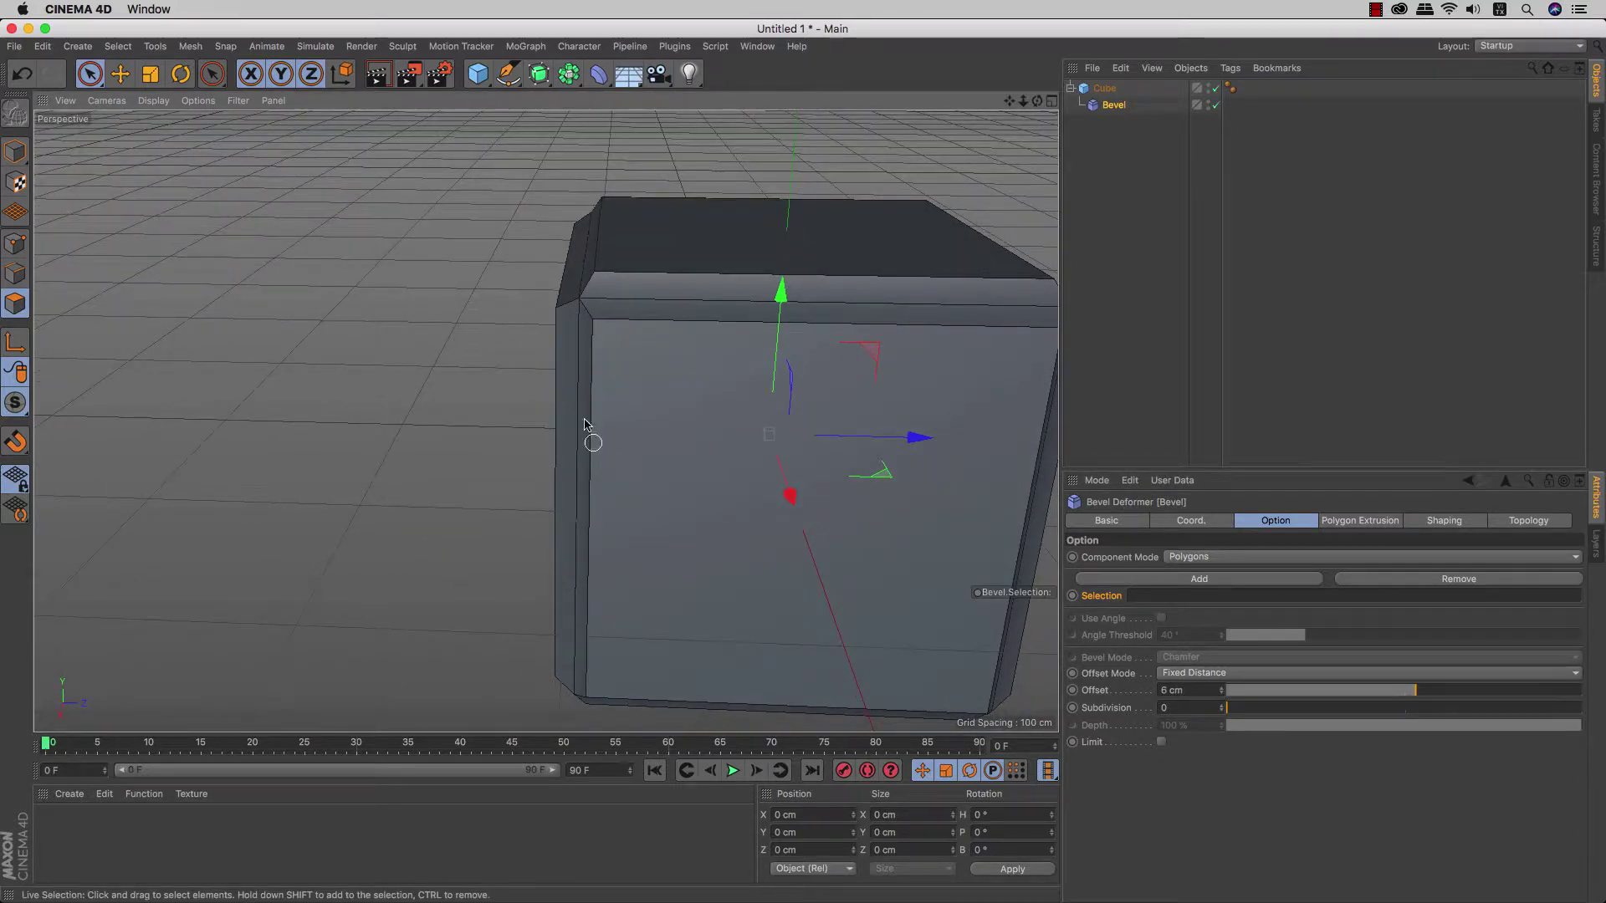
mouse_move(689, 303)
alt+mouse_down()
mouse_move(720, 368)
mouse_move(842, 405)
mouse_move(761, 413)
alt+mouse_up()
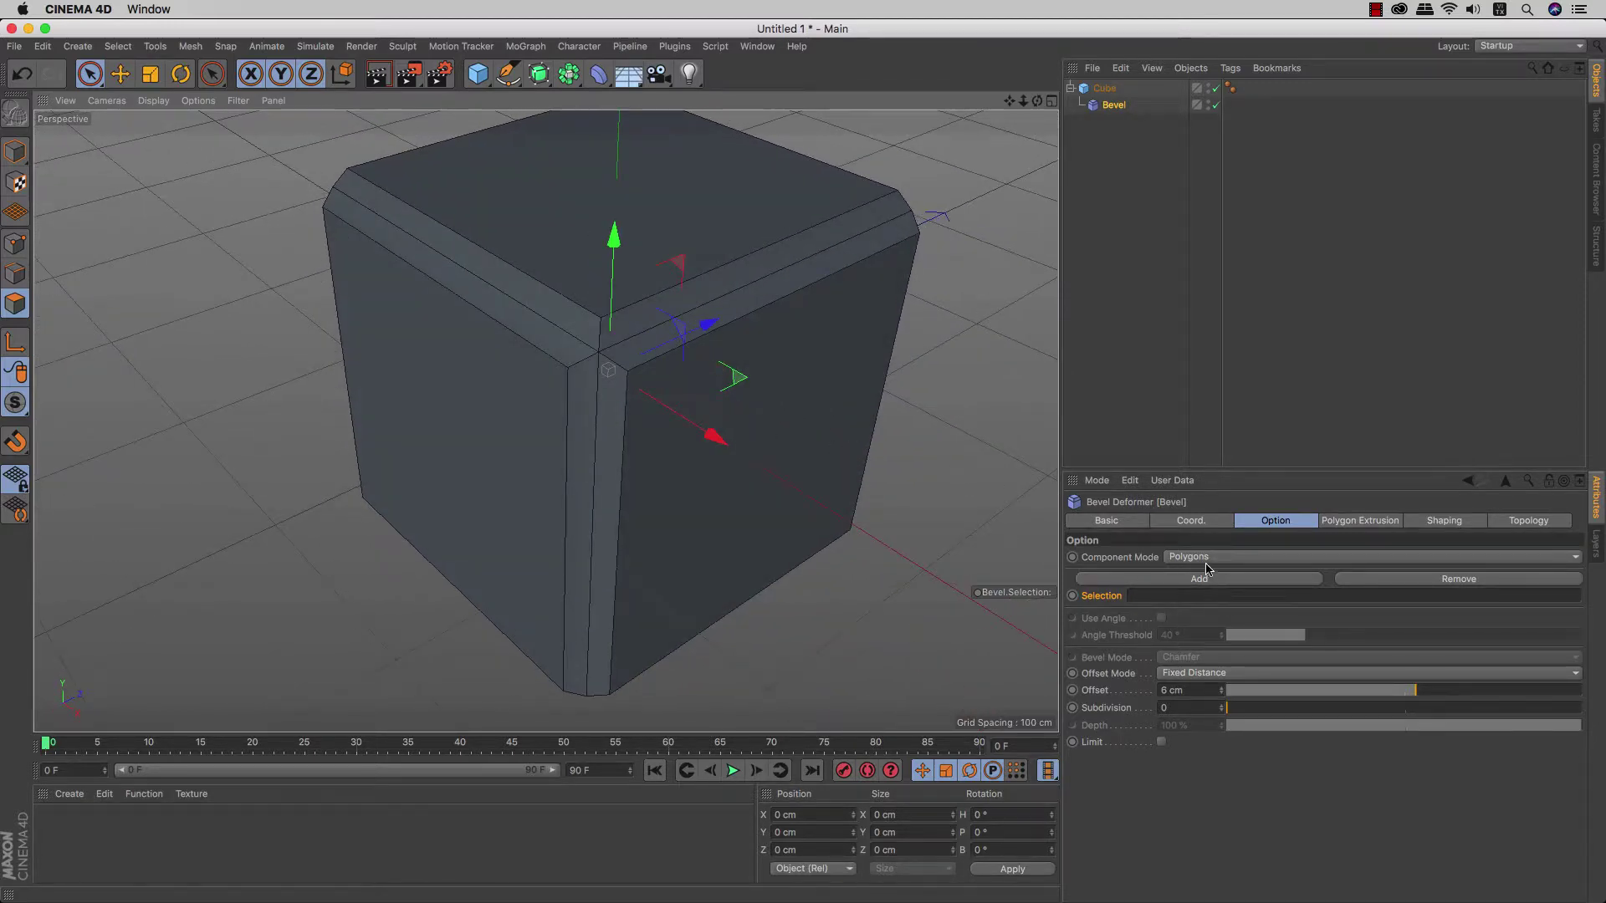
click(1200, 556)
click(1197, 592)
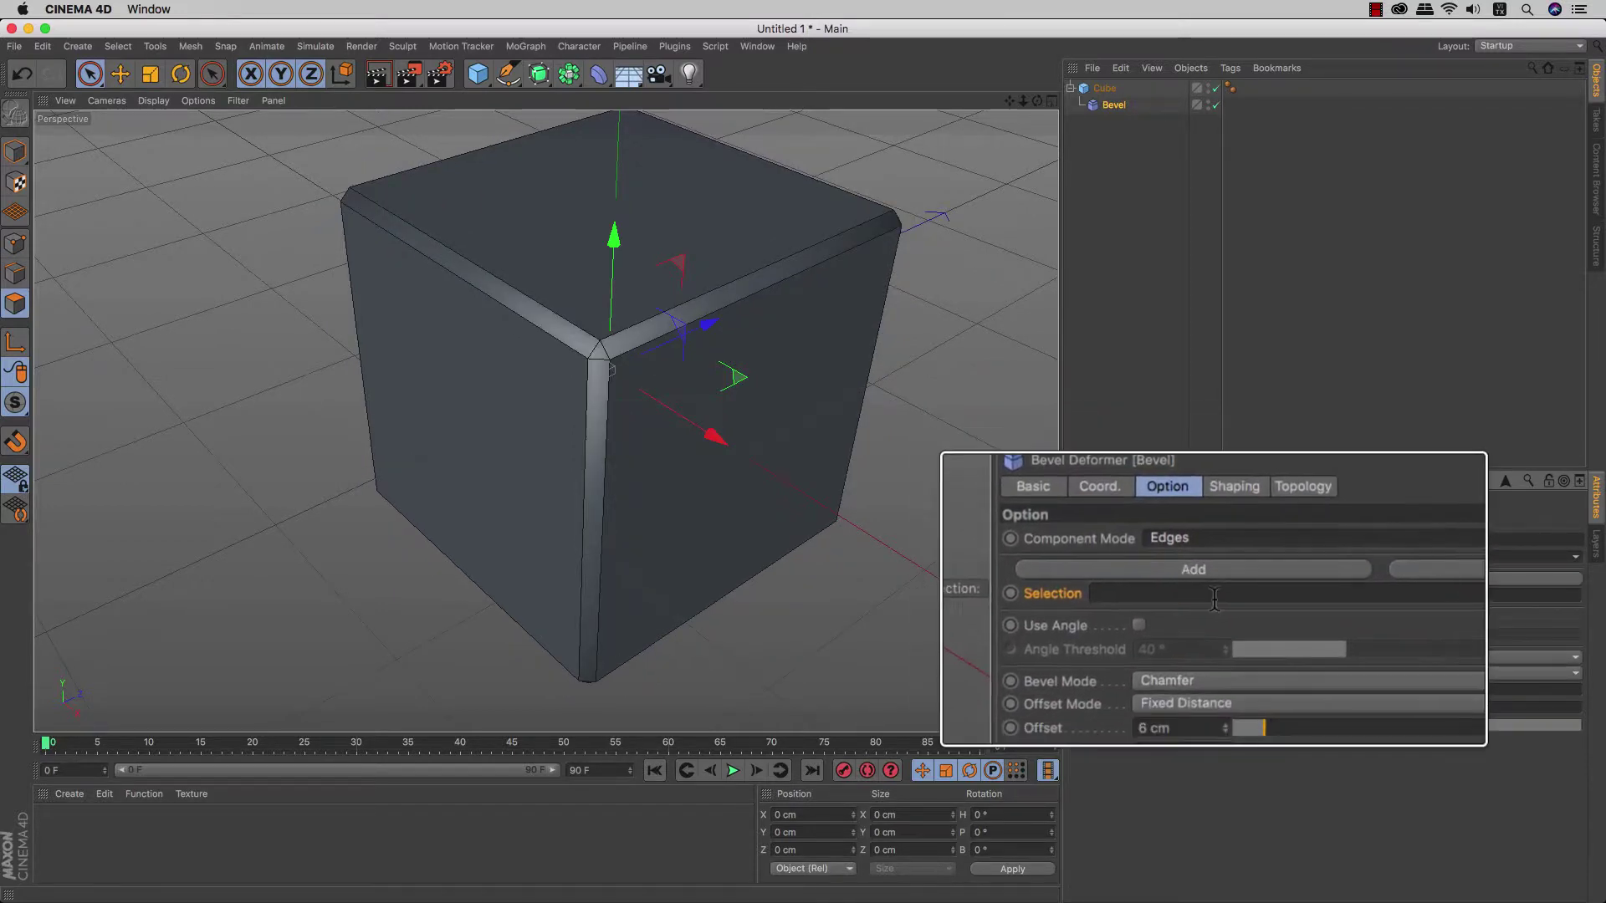
click(1161, 619)
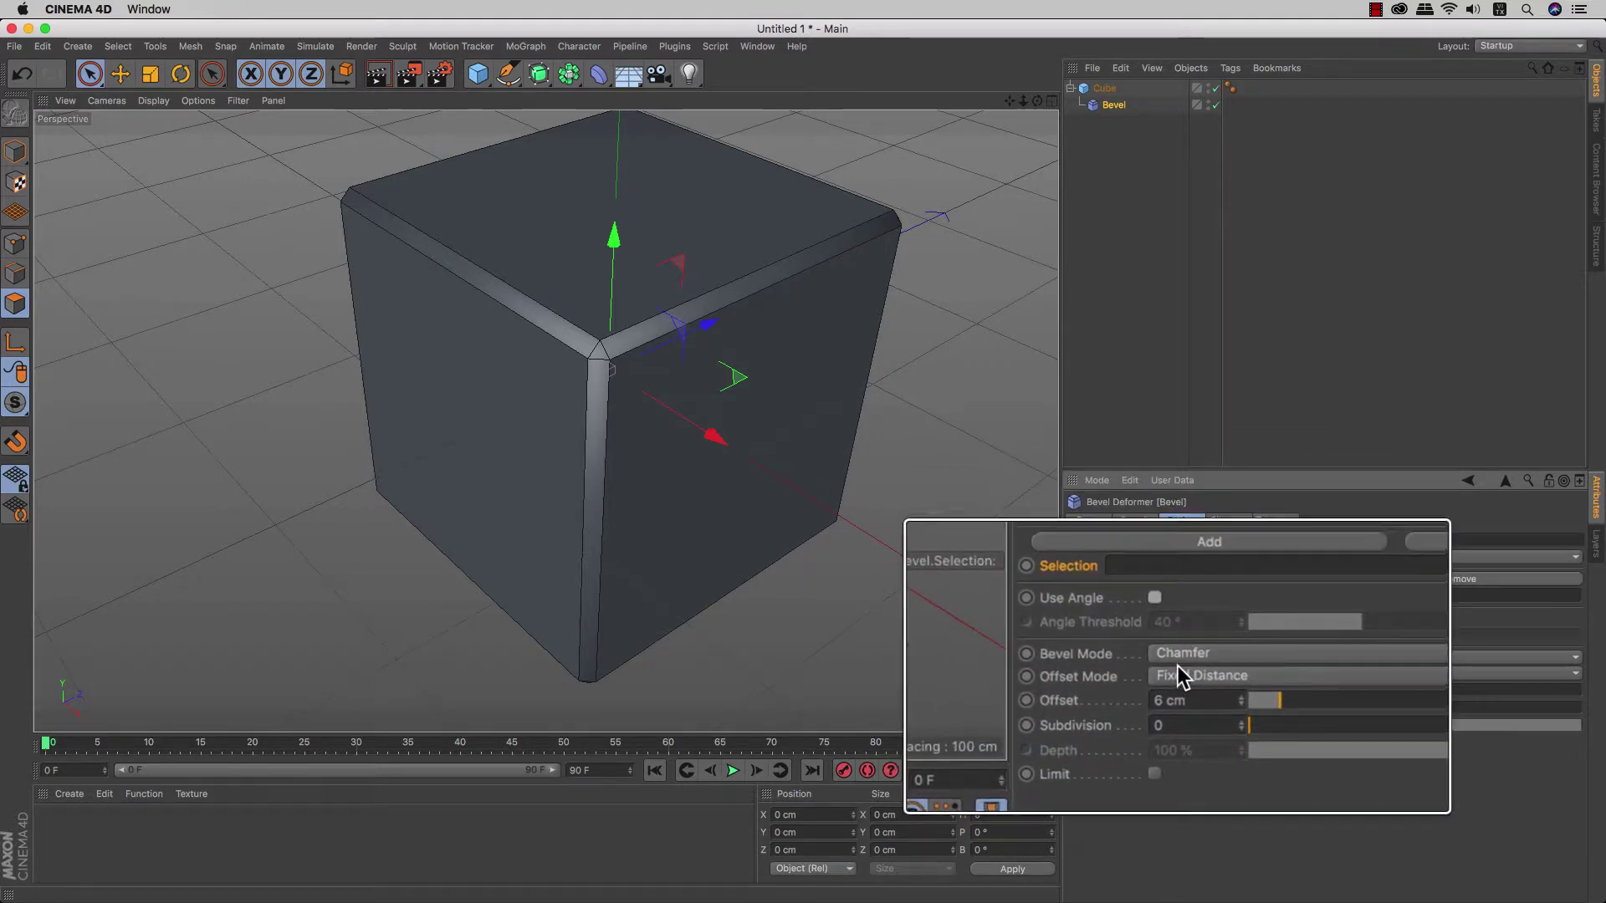
click(1174, 657)
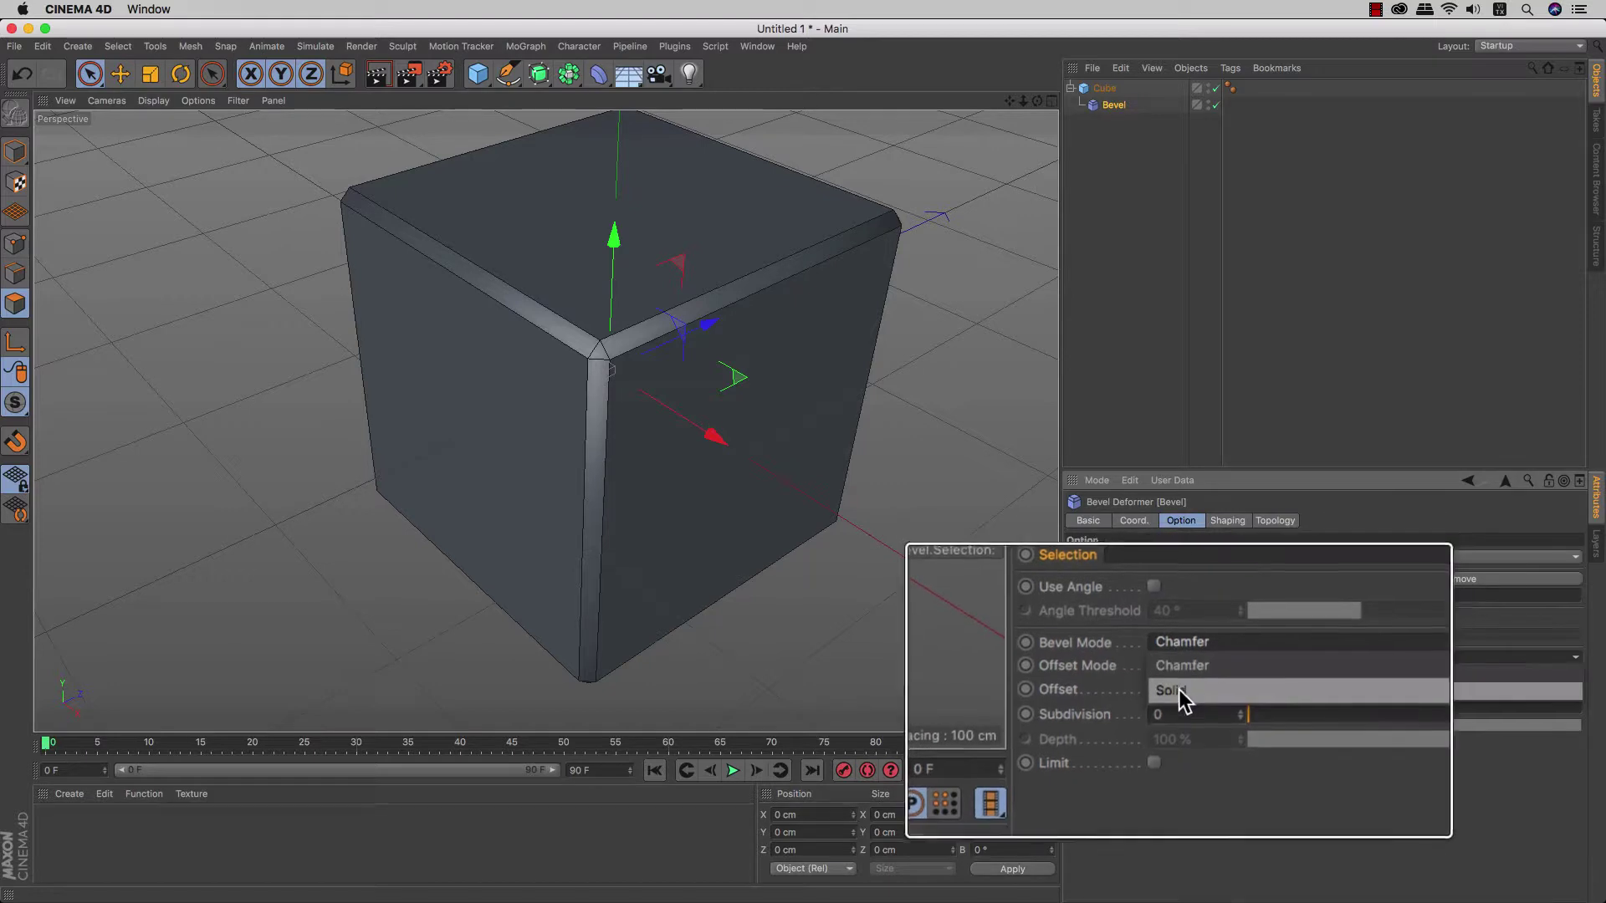
click(1183, 692)
click(1183, 654)
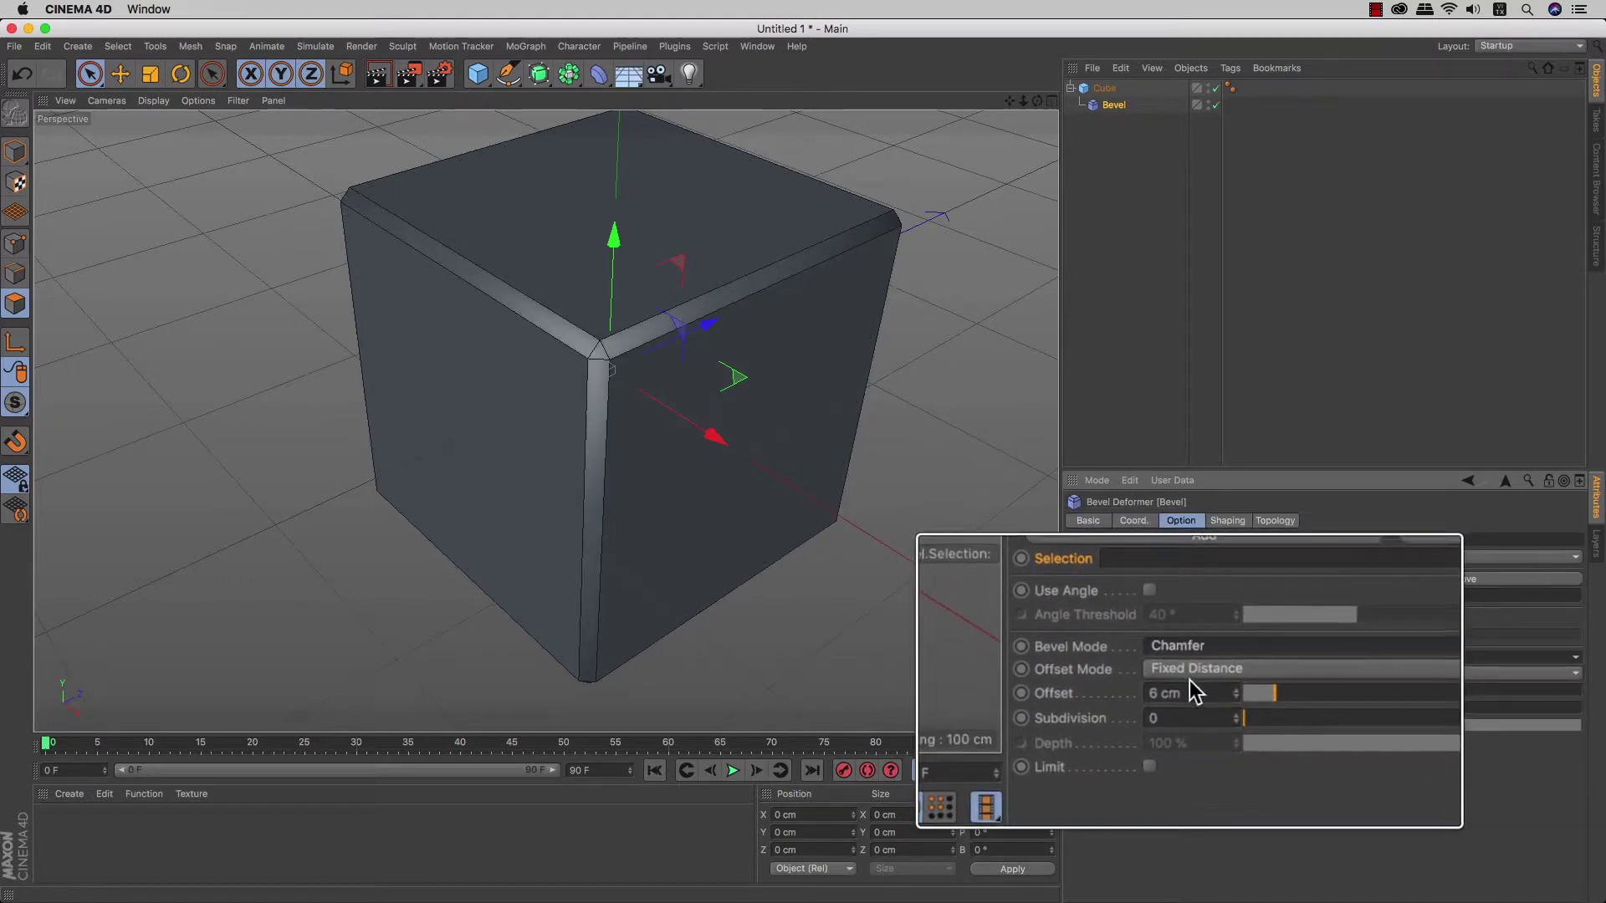
Step: Set the bevel Offset to 17 cm and raise Subdivision to 3 for smoothly rounded edges
drag(1266, 691, 1287, 690)
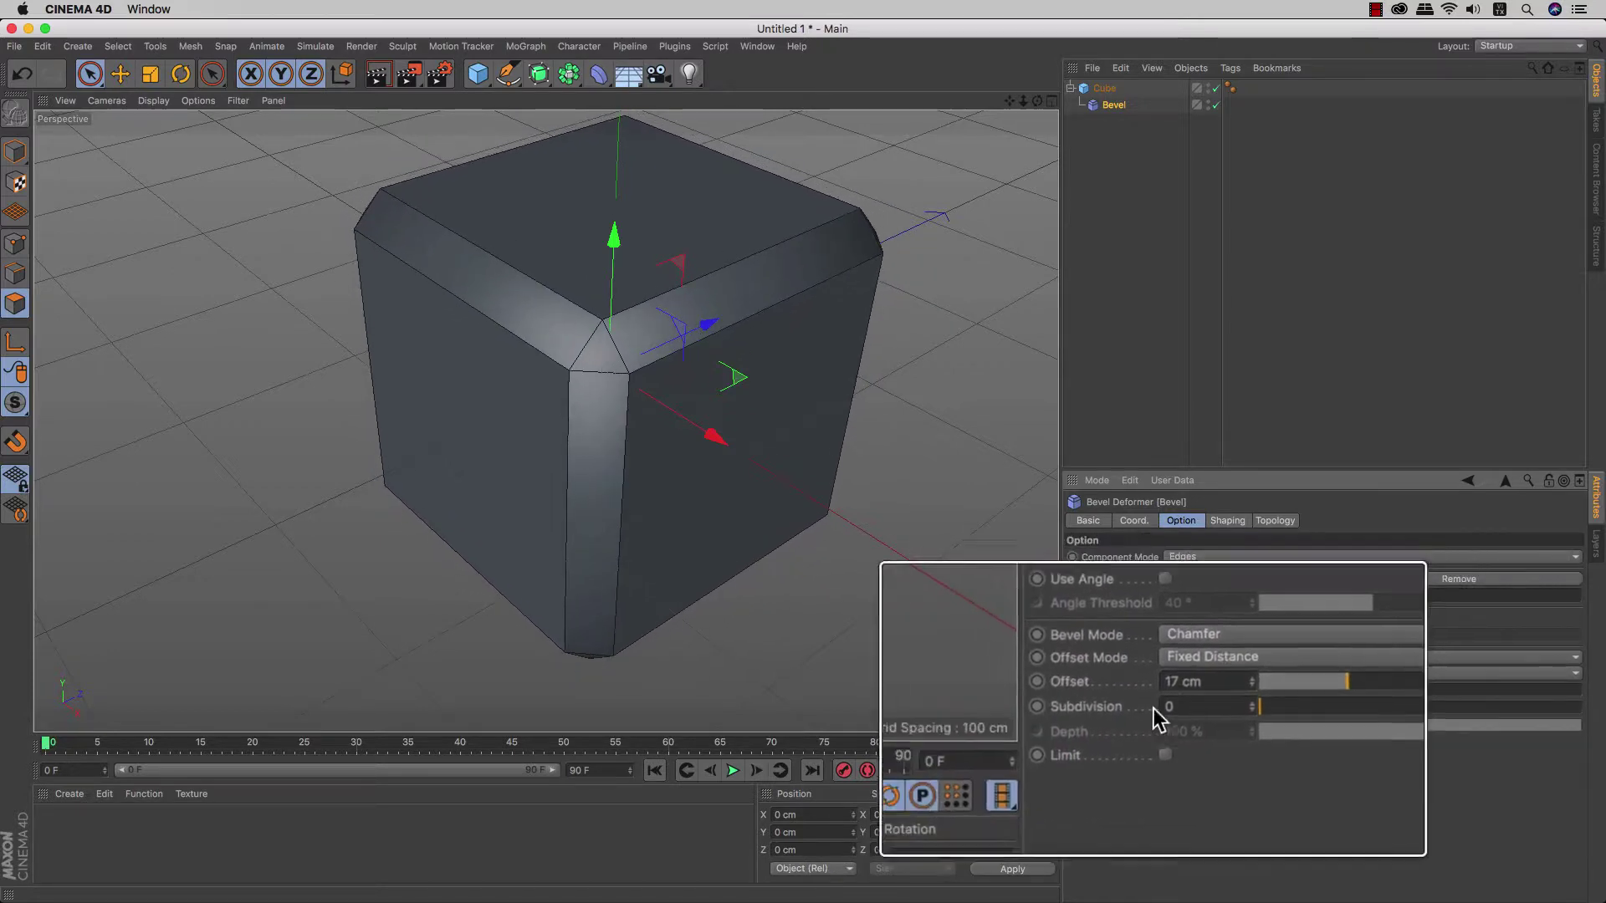
click(1237, 710)
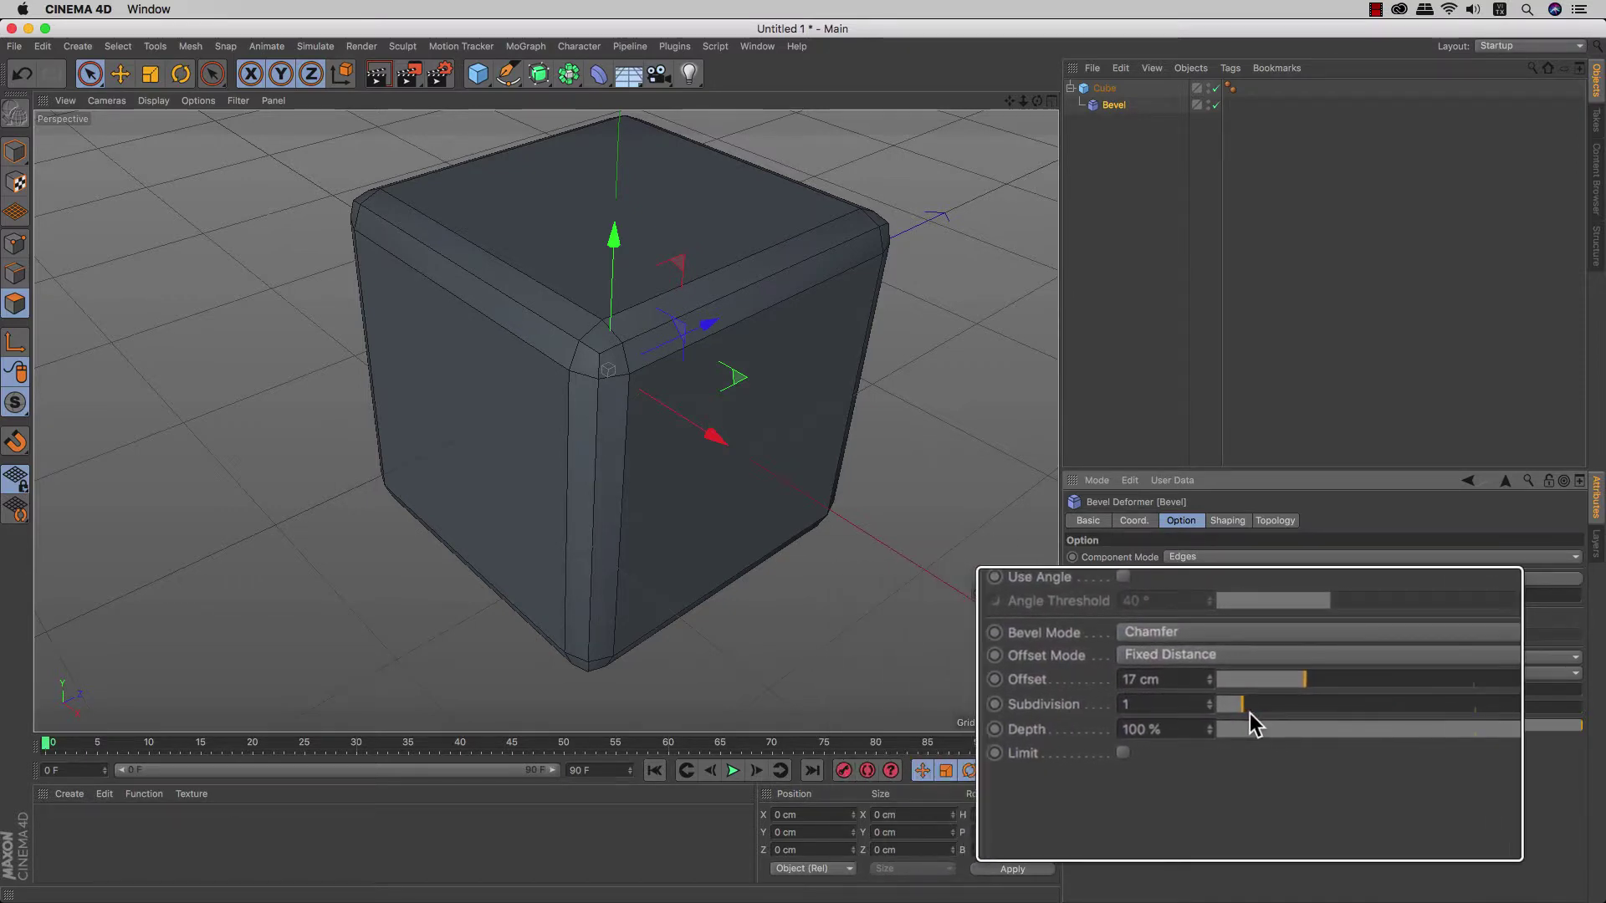
click(1261, 709)
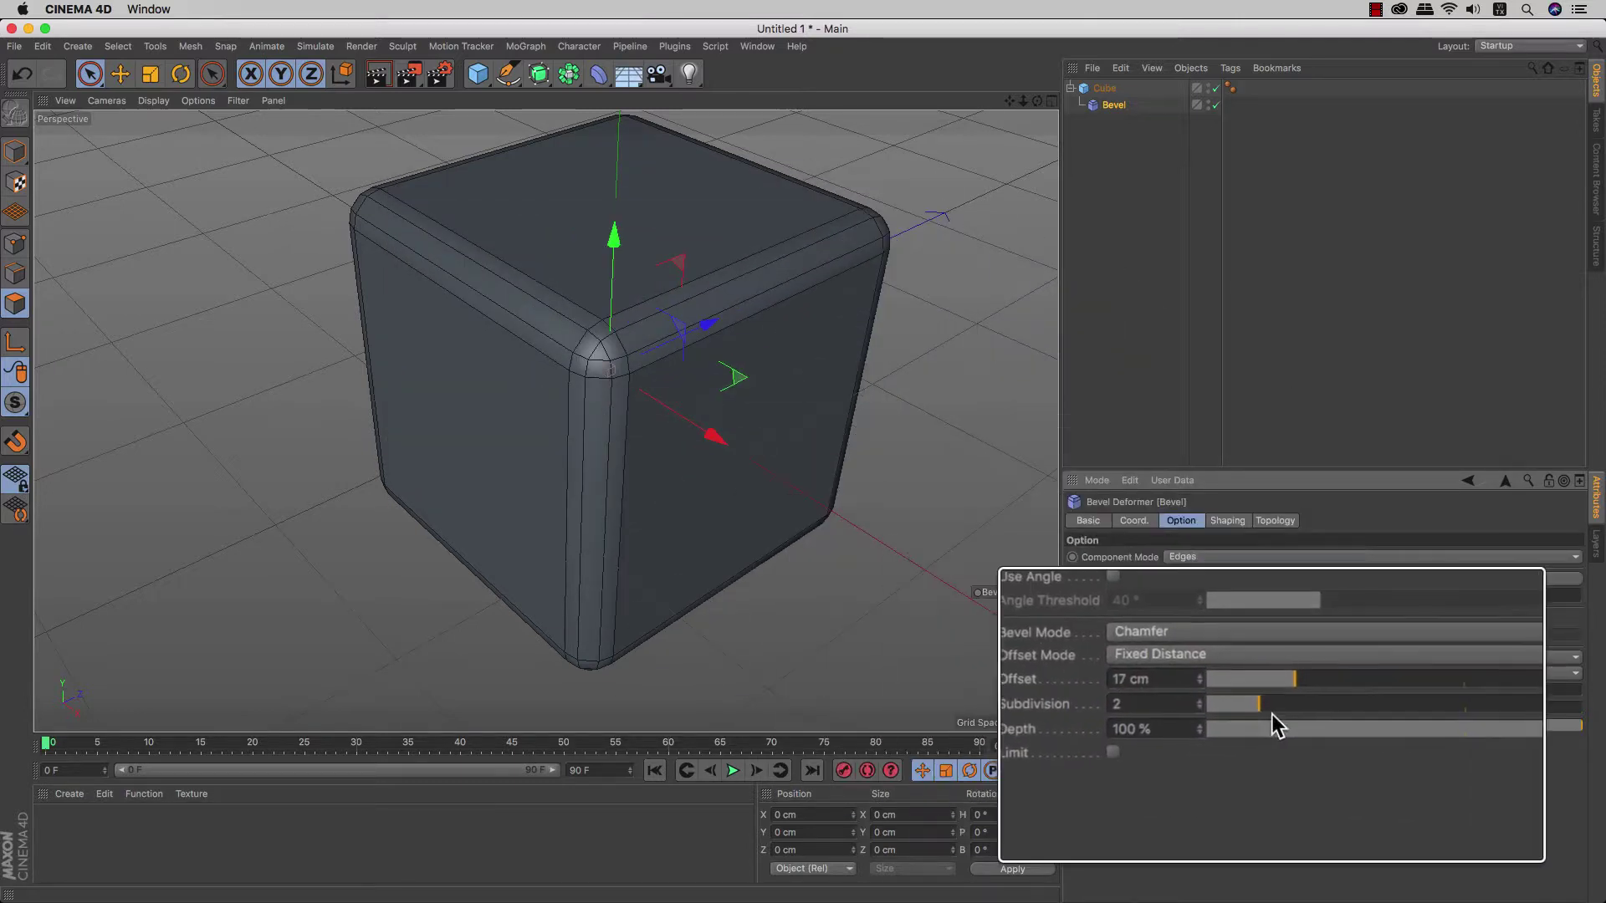
mouse_move(1258, 709)
mouse_down()
mouse_move(1224, 712)
mouse_move(1248, 700)
mouse_up()
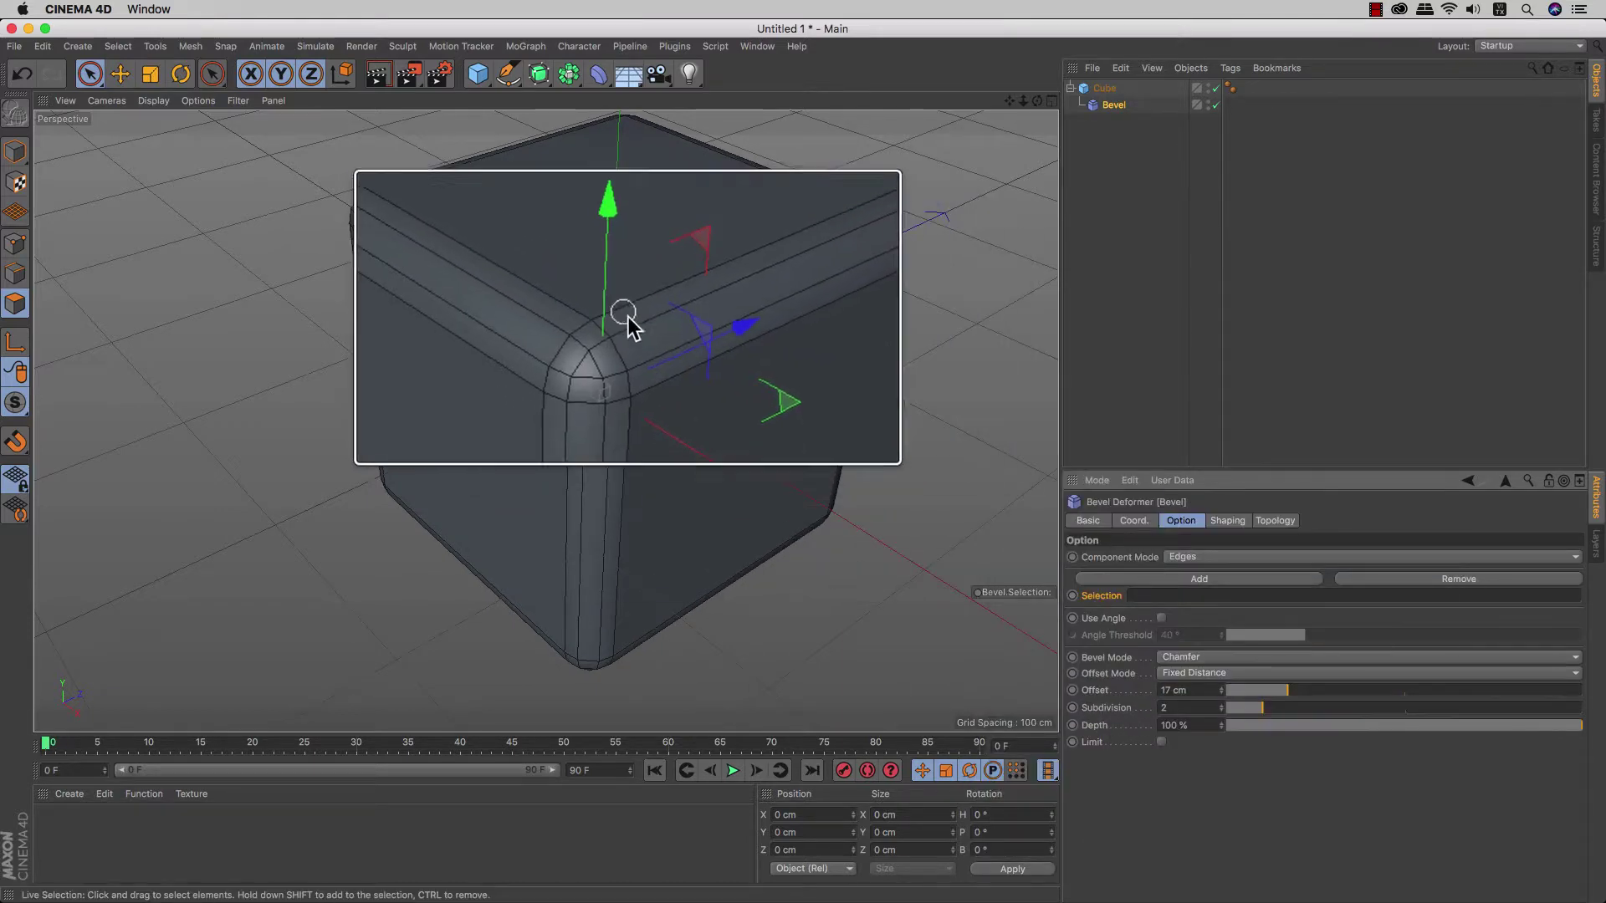
mouse_move(552, 293)
alt+mouse_down()
mouse_move(687, 350)
mouse_move(918, 504)
mouse_move(875, 444)
alt+mouse_up()
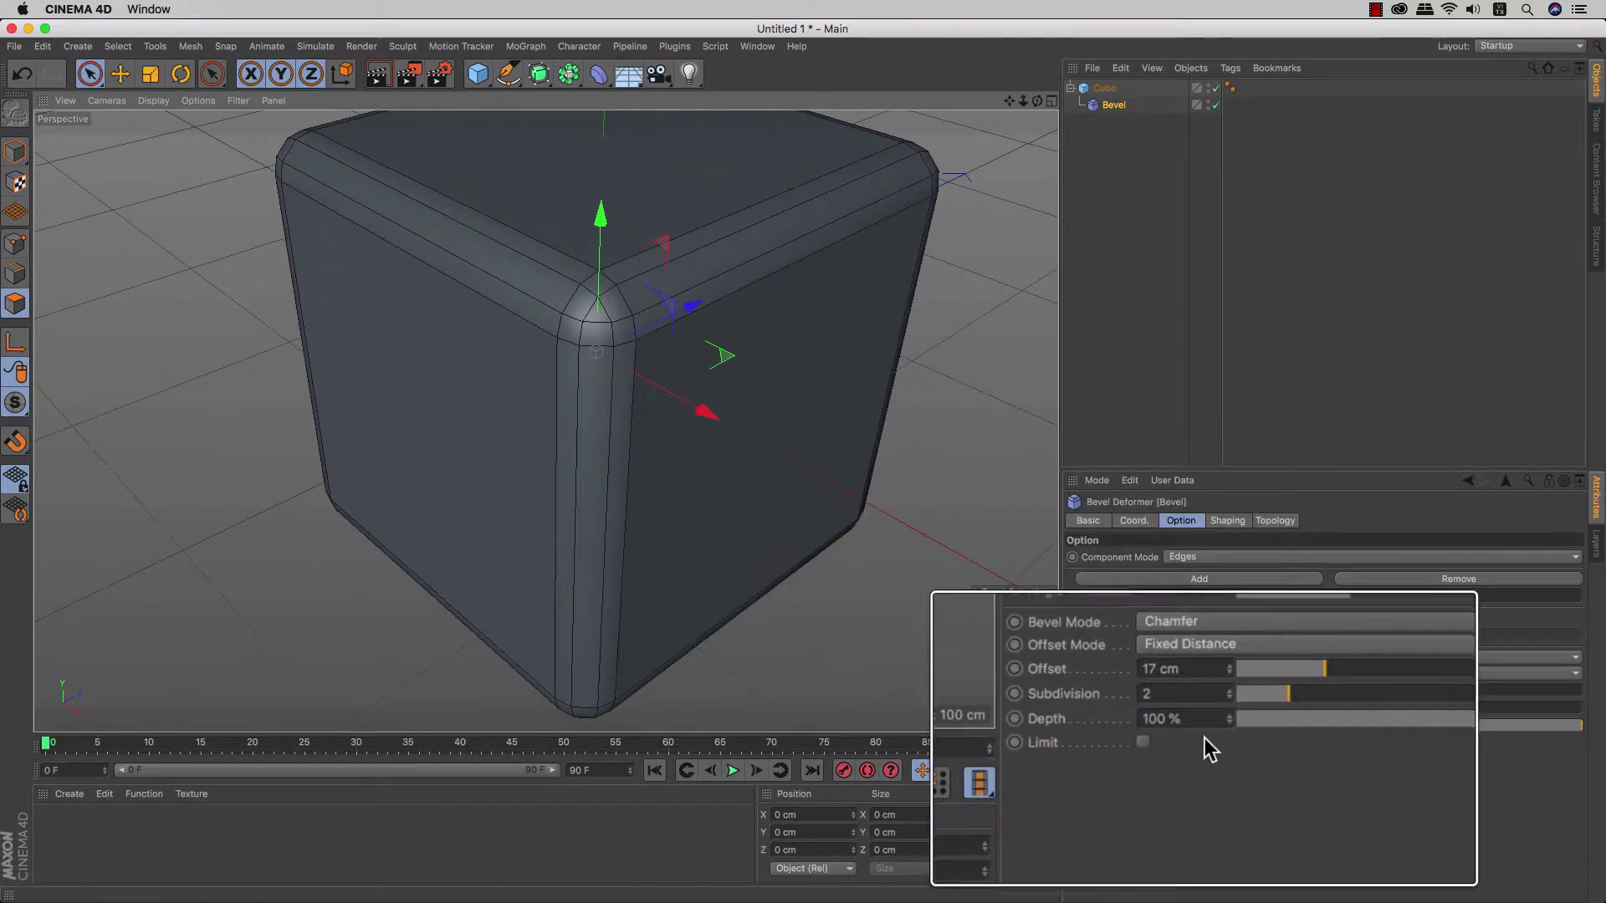
click(1271, 709)
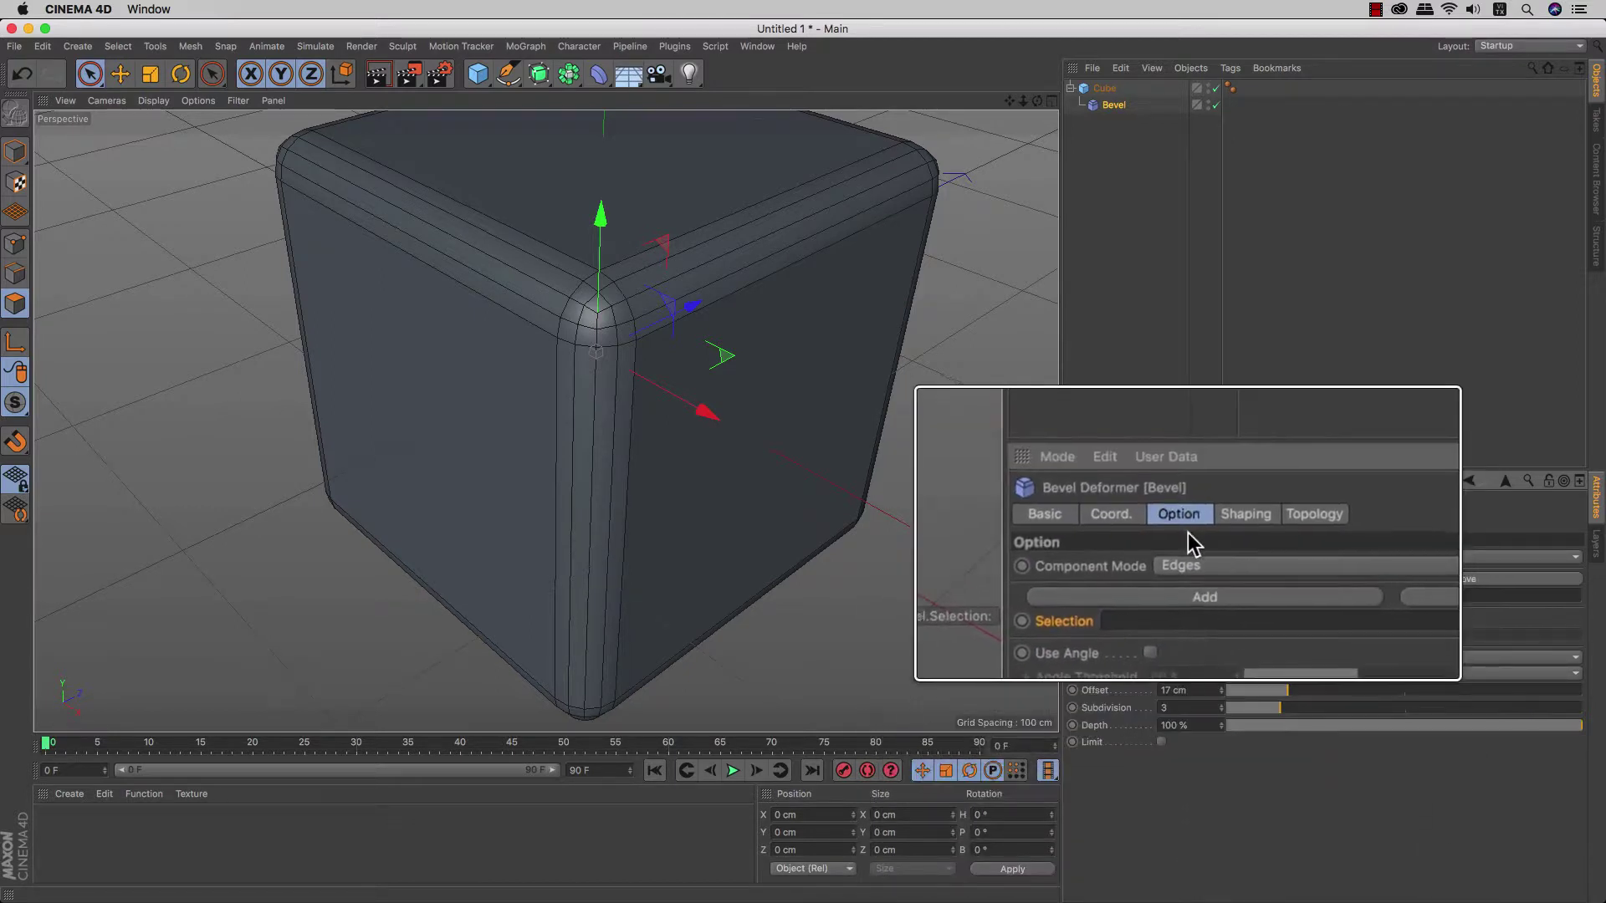
Step: Set the bevel Shape to User, bend its curve into an S-shape, then switch to Profile
click(1226, 519)
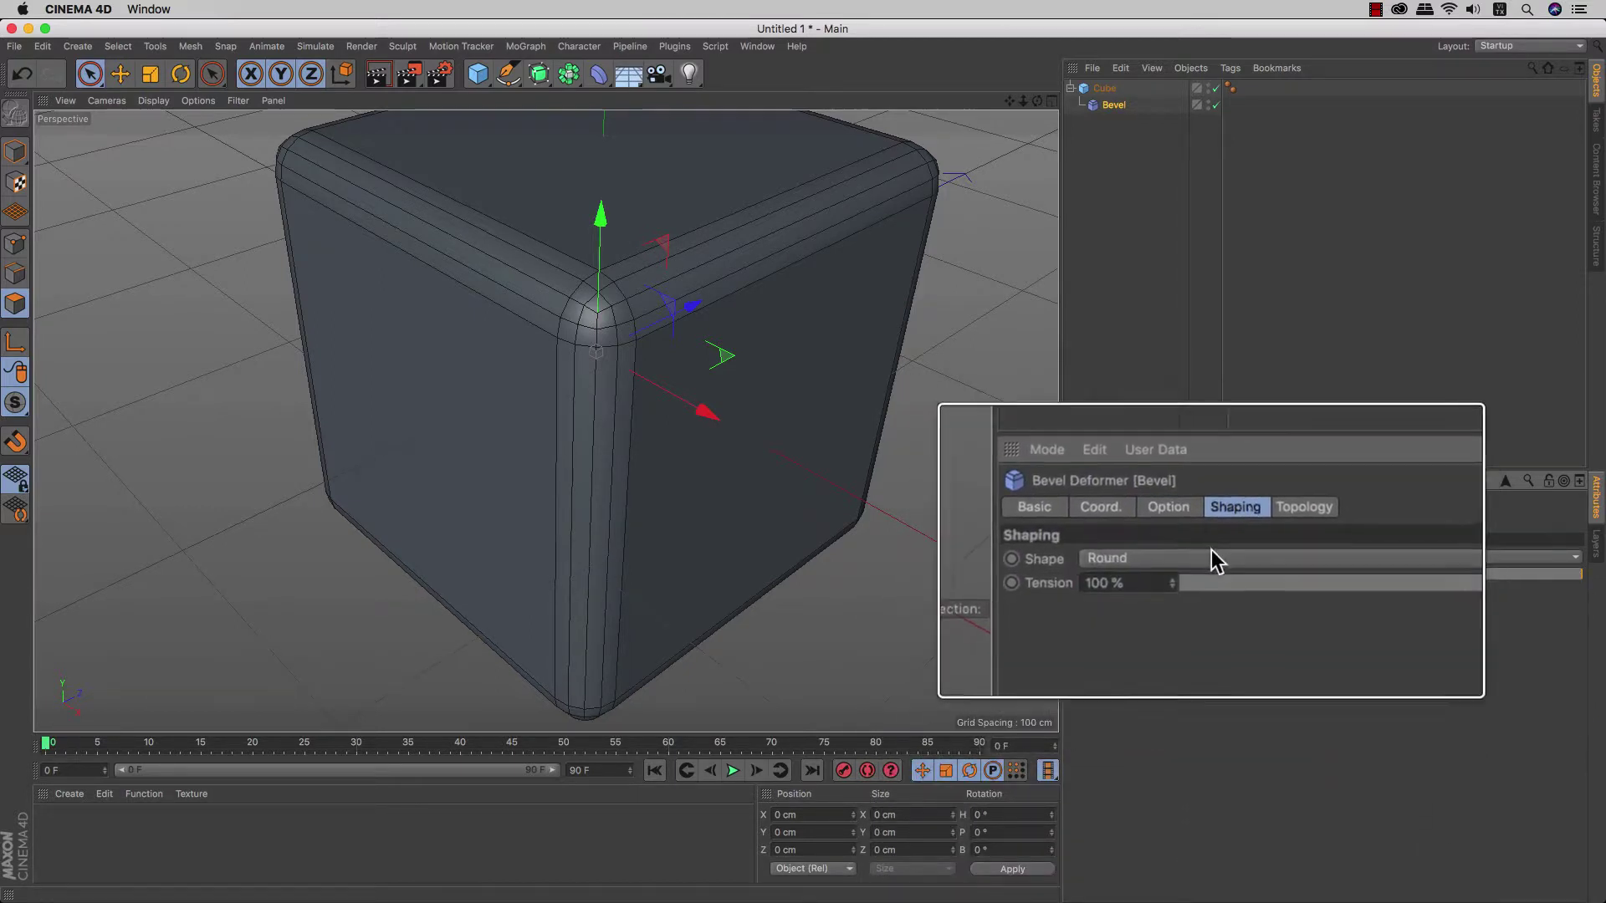
click(1146, 555)
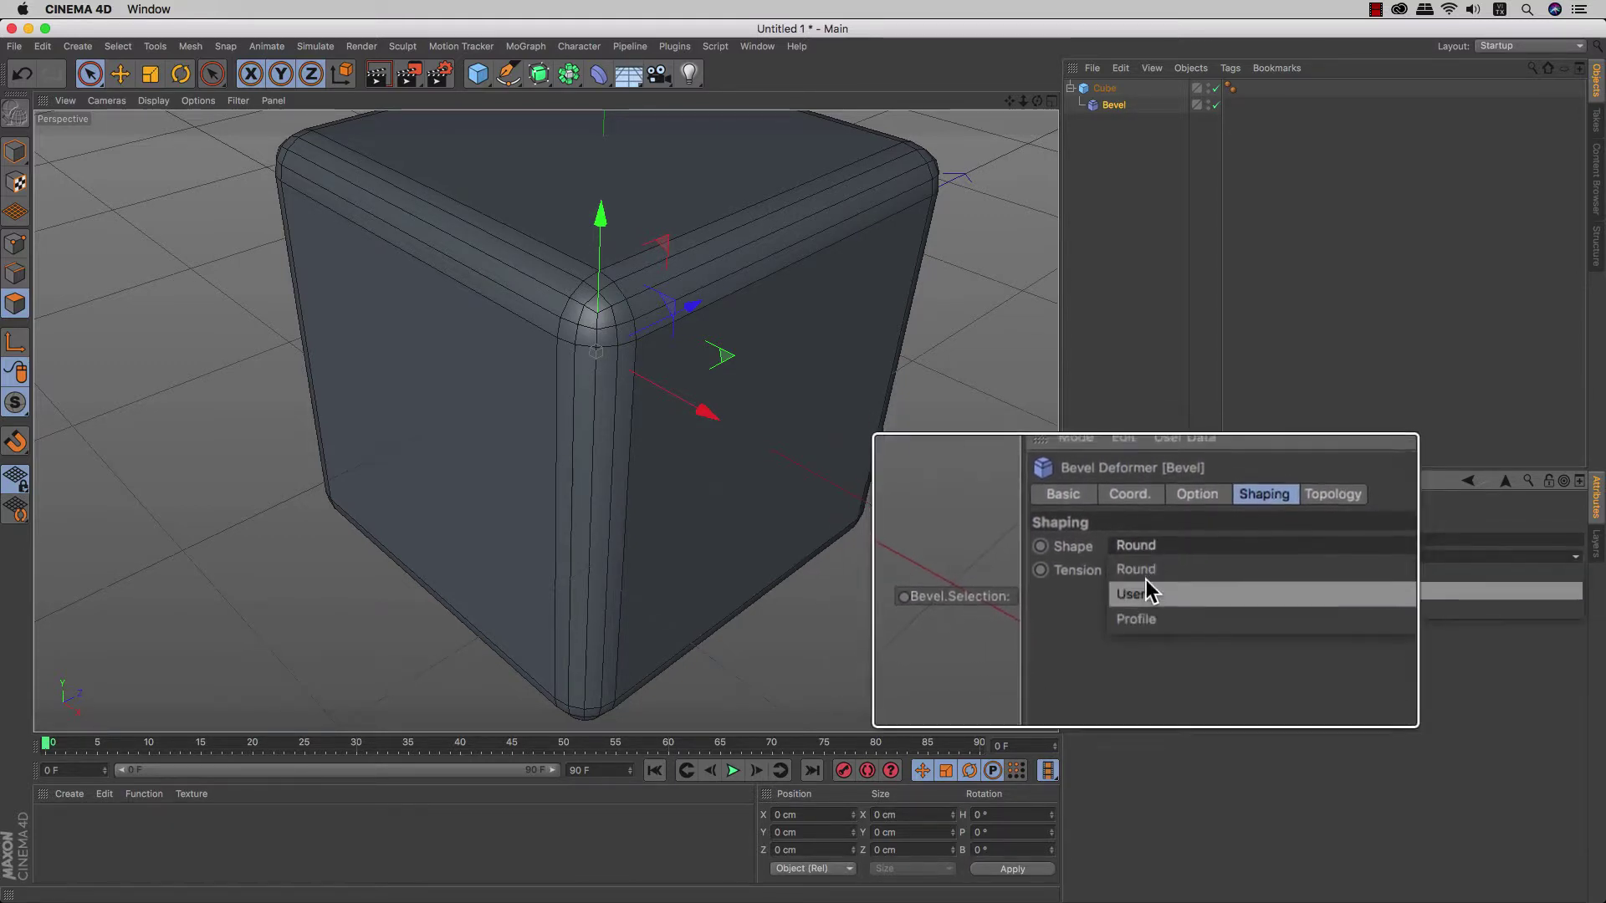
click(1143, 595)
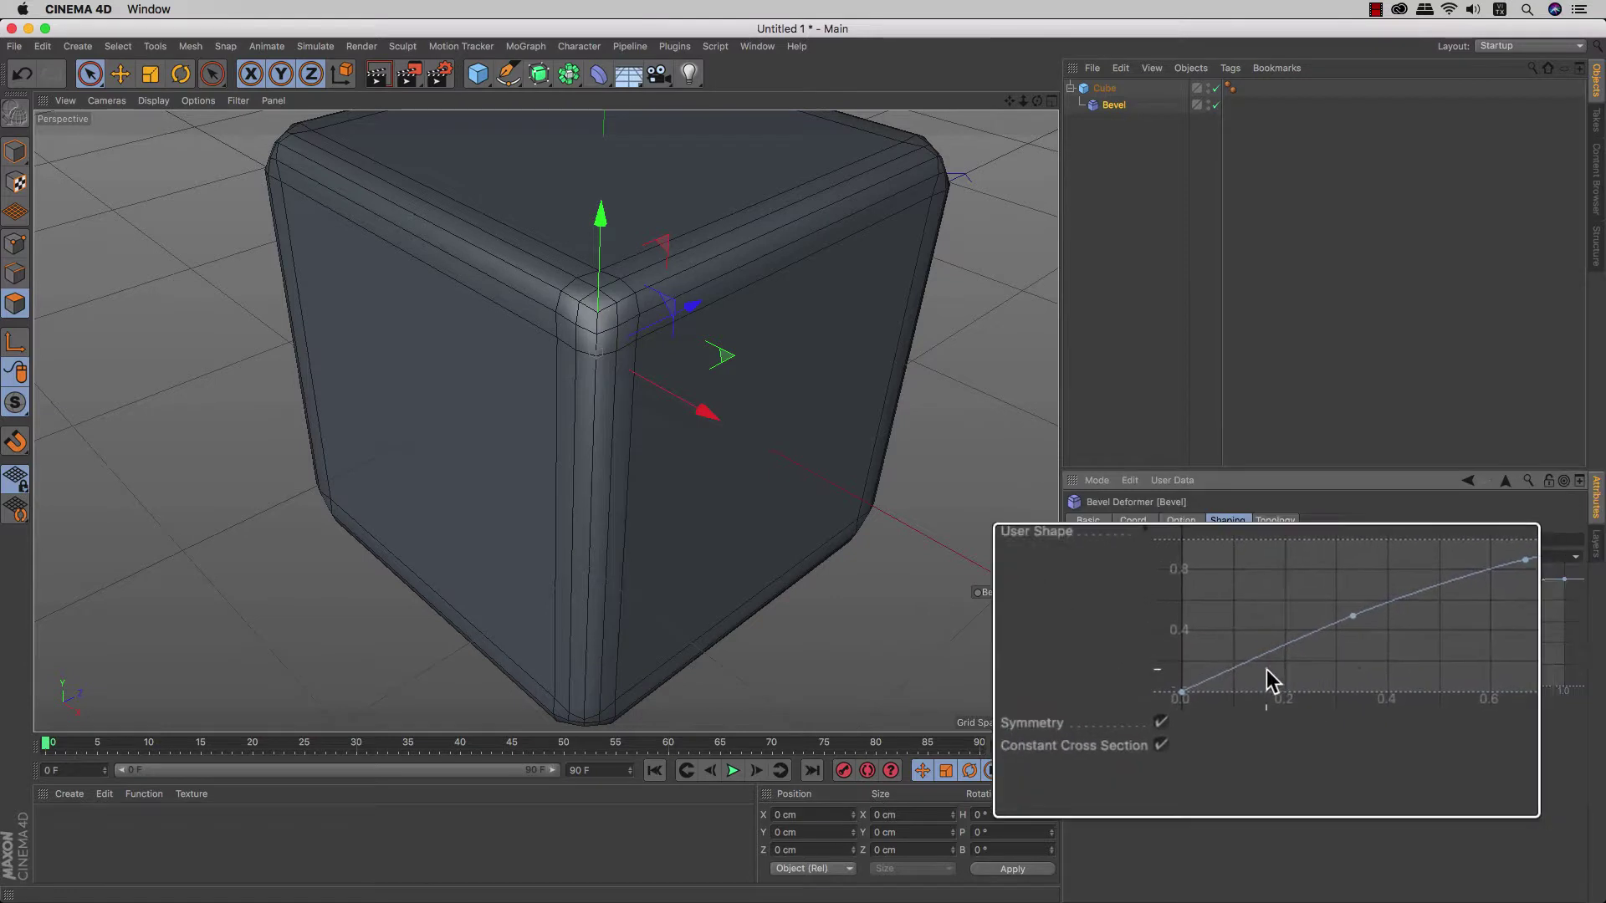
mouse_move(1329, 628)
mouse_down()
mouse_move(1308, 602)
mouse_move(1322, 636)
mouse_up()
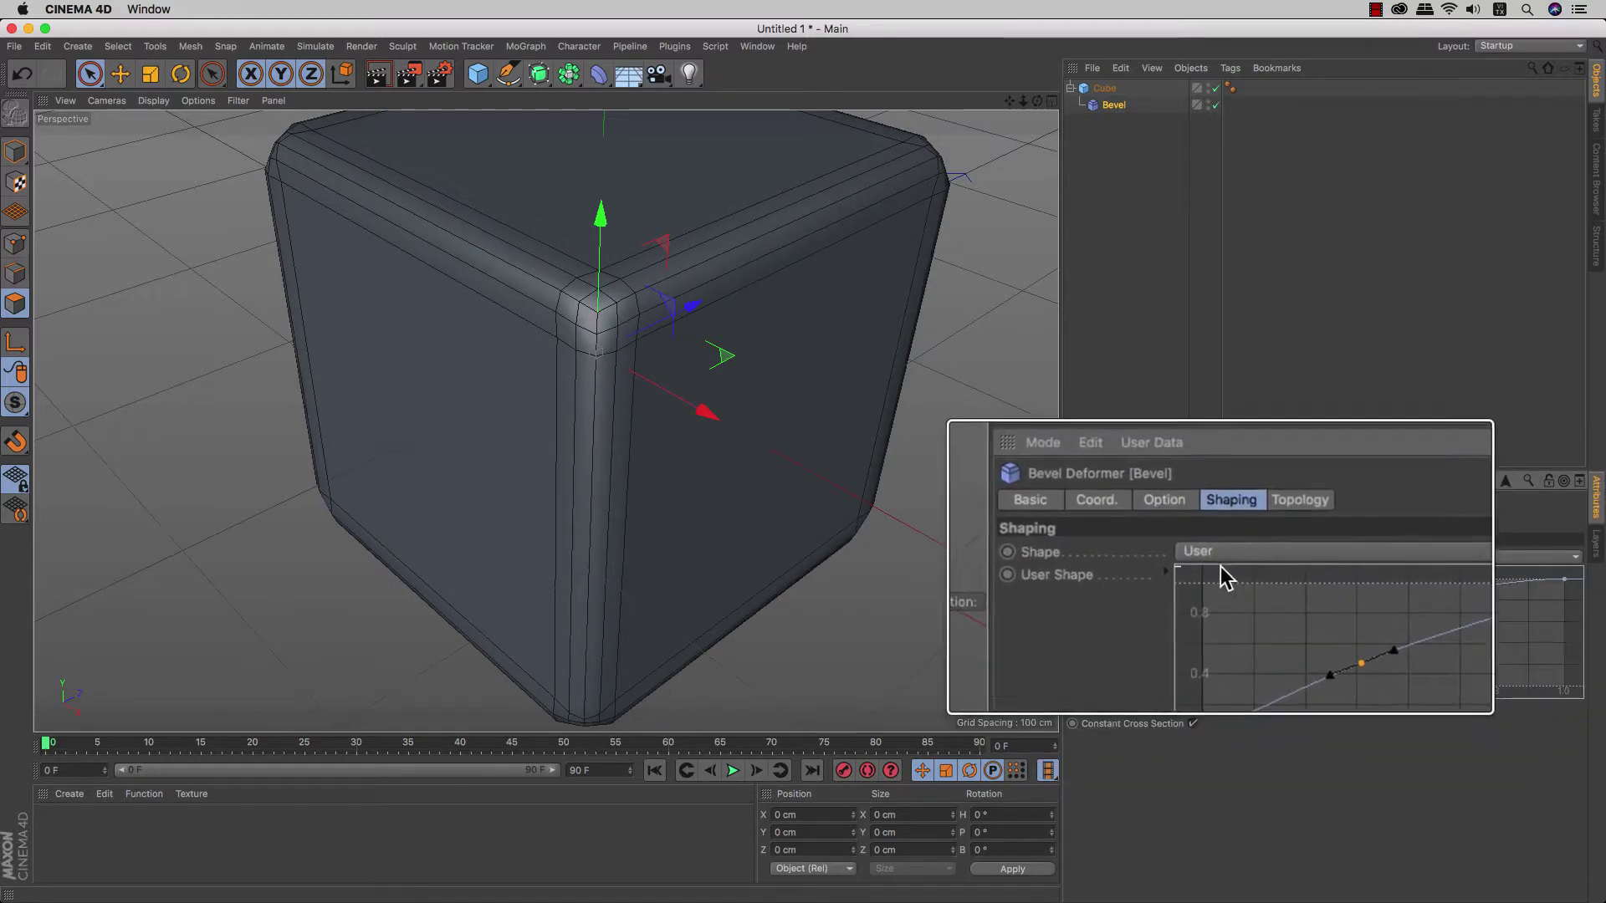
click(1217, 567)
Step: Change the bevel Shape to Profile and bring up the Bevel's Topology settings
click(1214, 607)
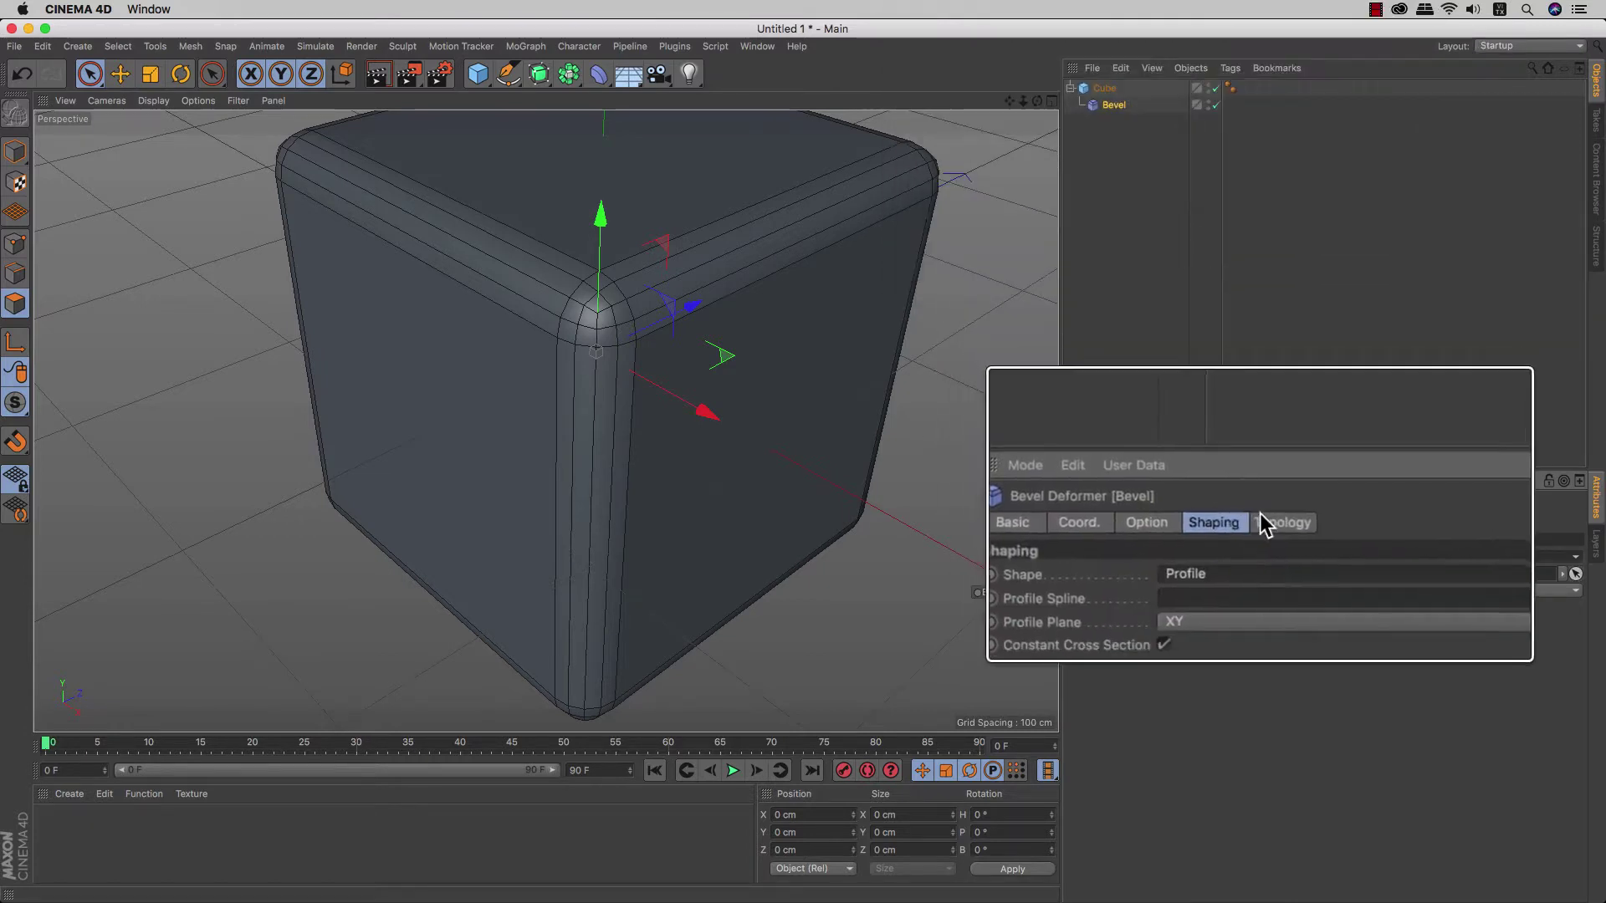
click(1260, 514)
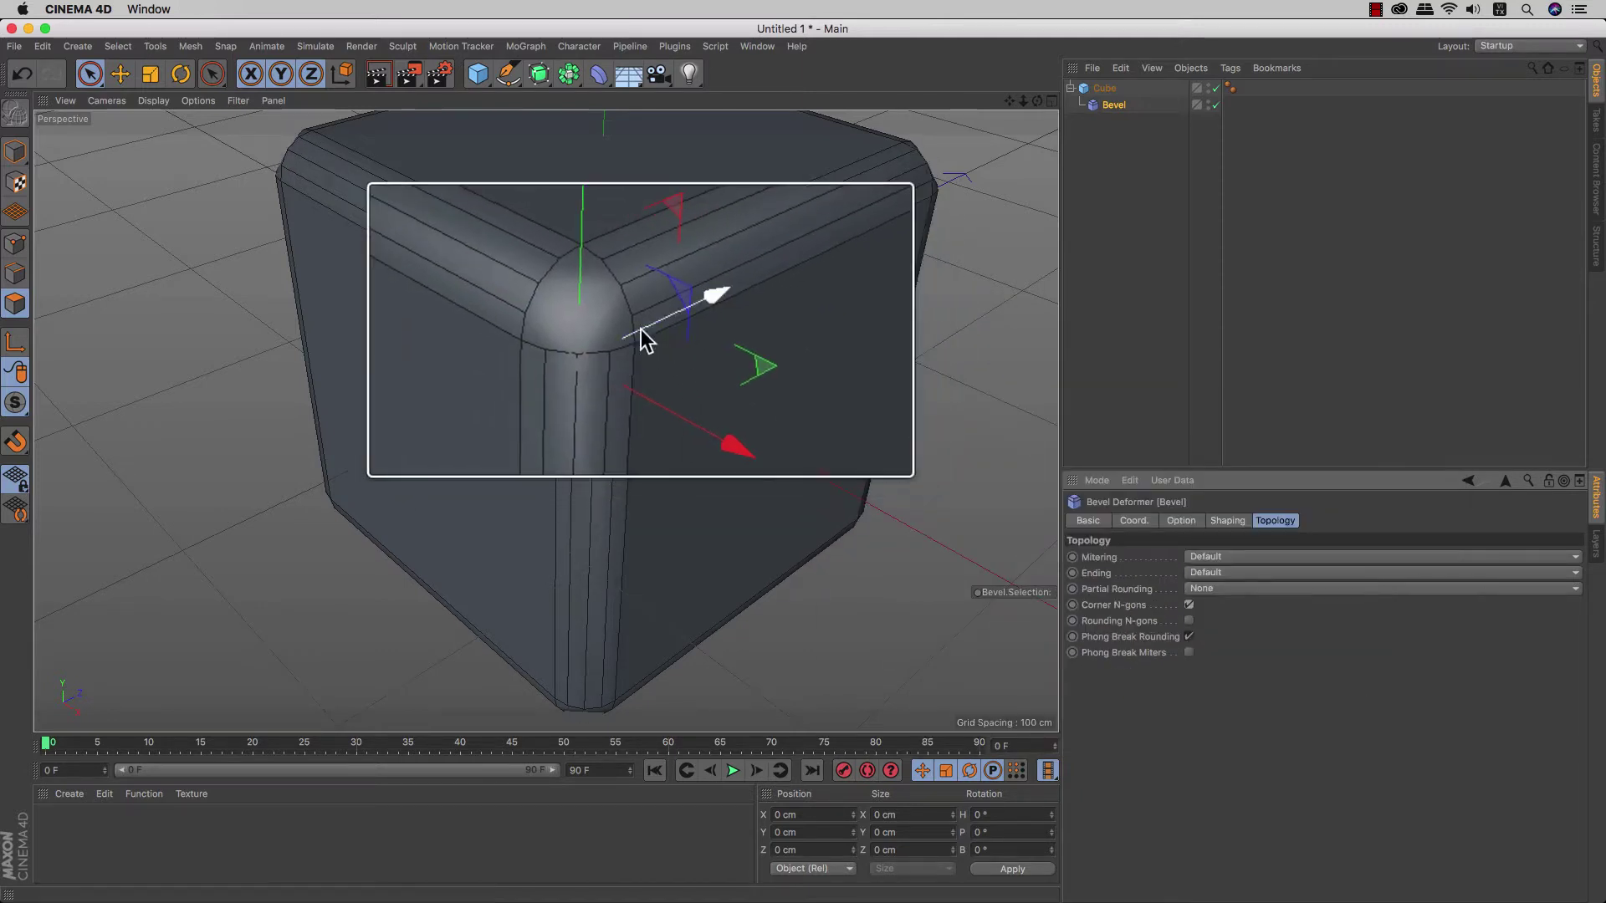
Step: Toggle Corner N-gons on and off, leaving it unchecked, and enable Phong Break Miters
click(1189, 601)
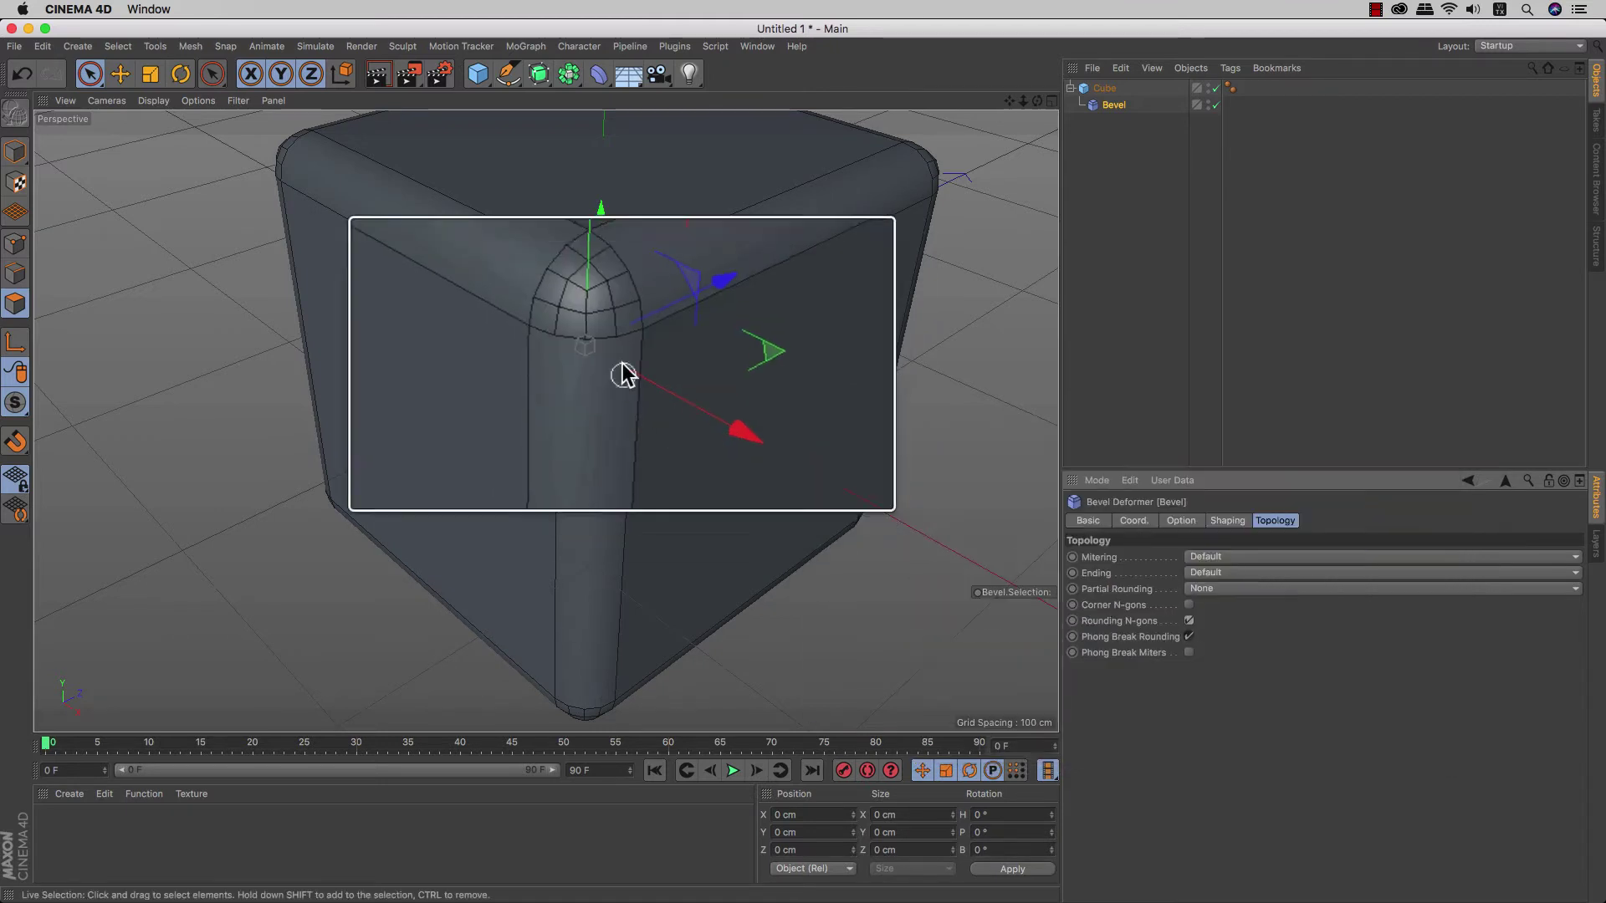
click(1188, 605)
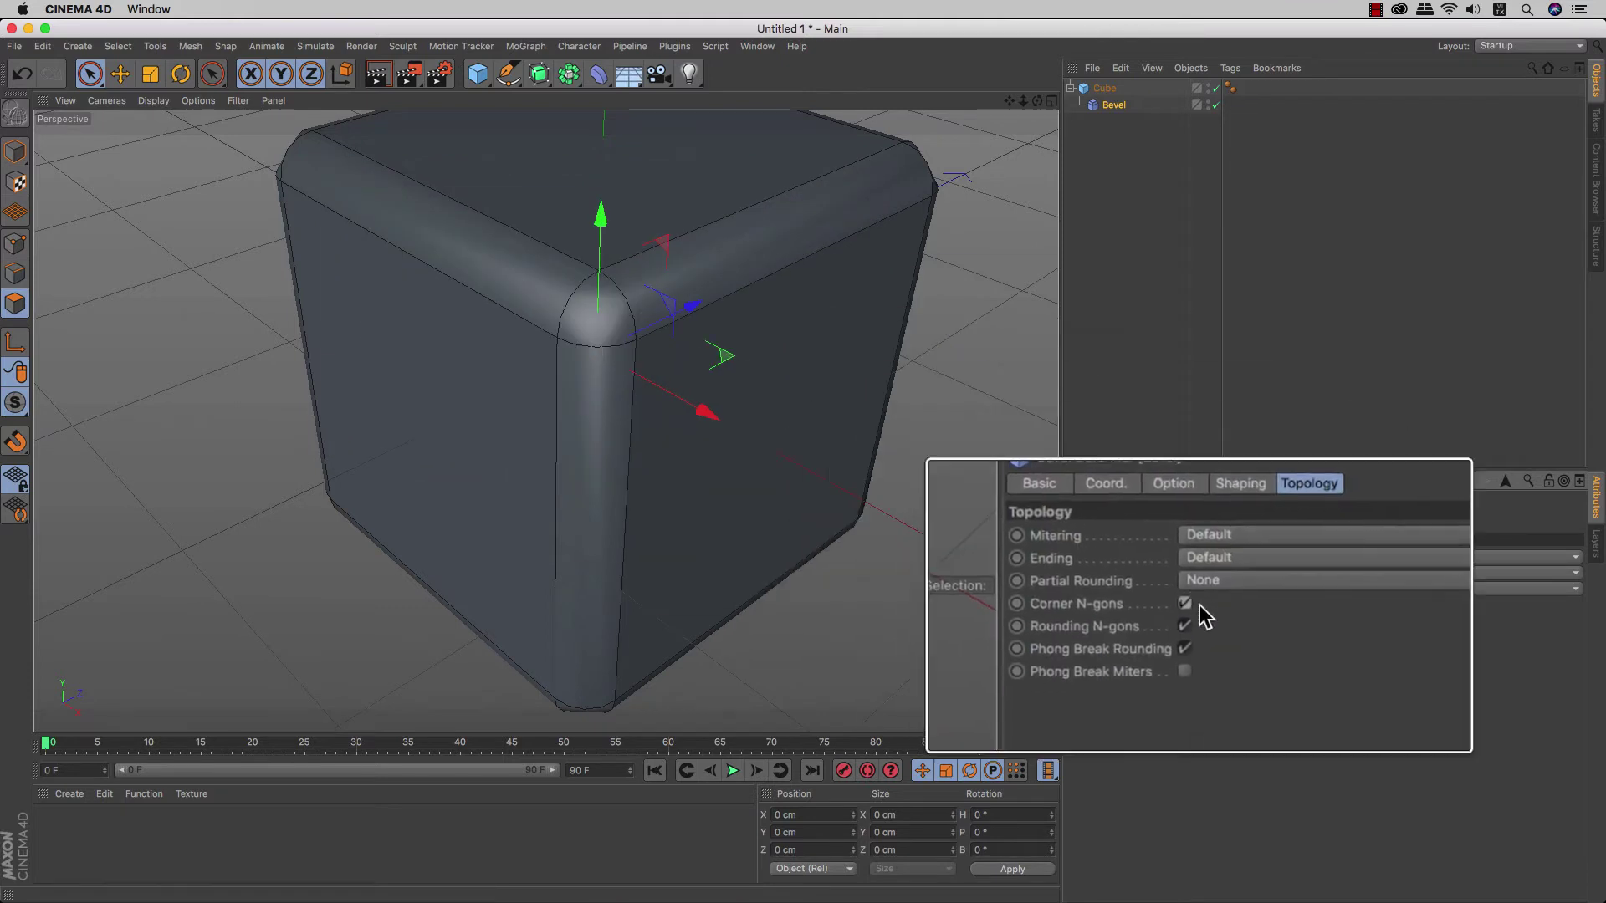
click(1188, 603)
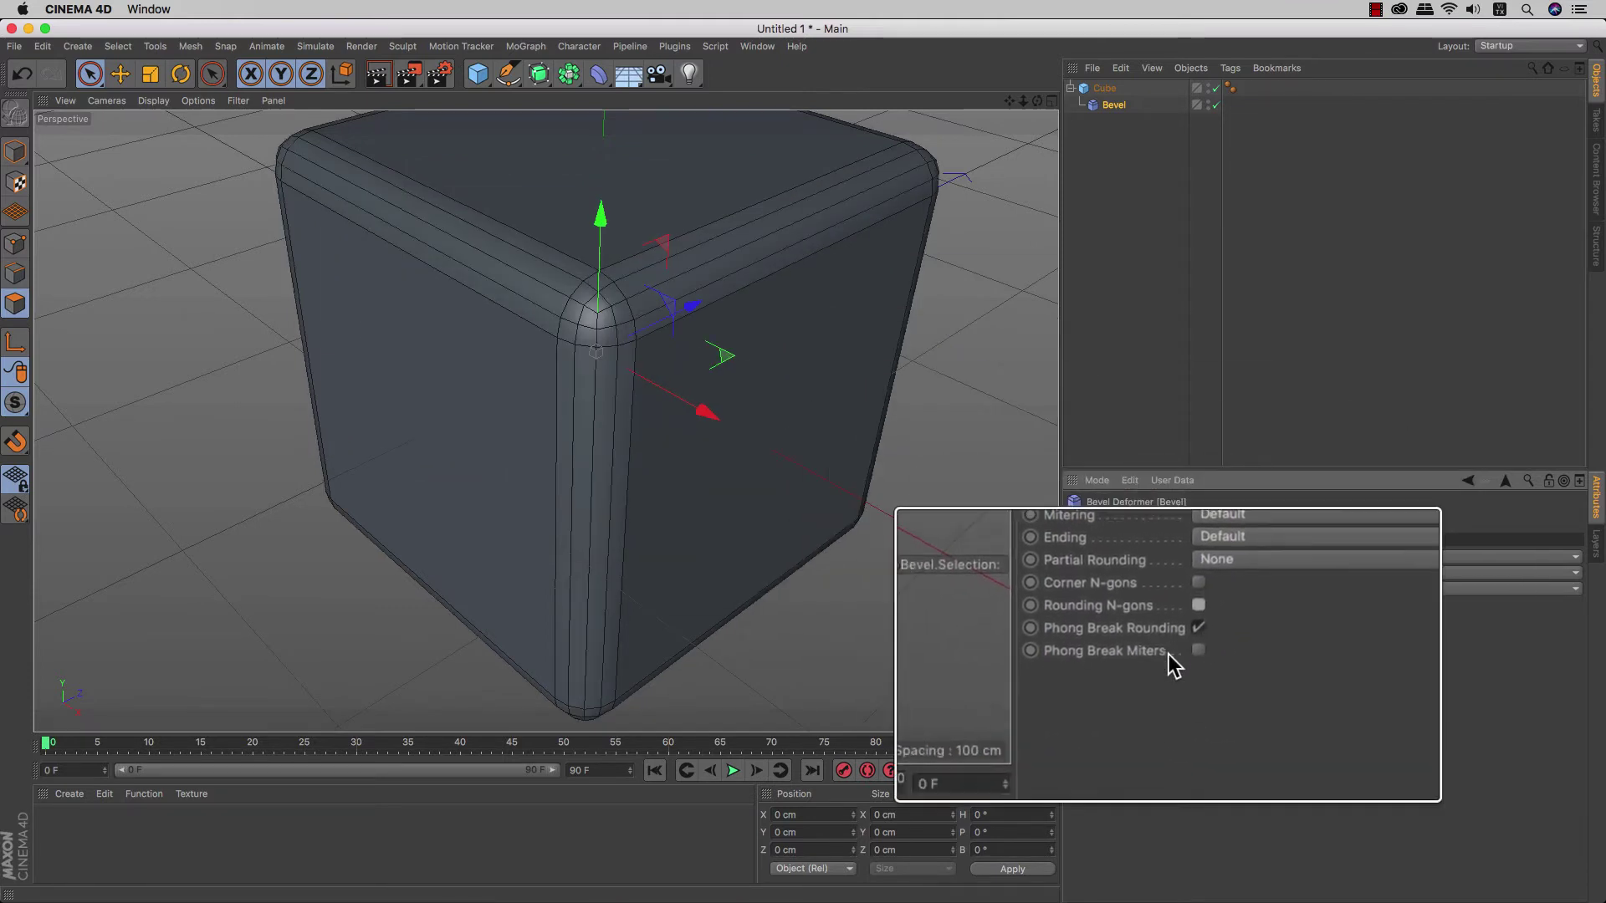
click(1188, 651)
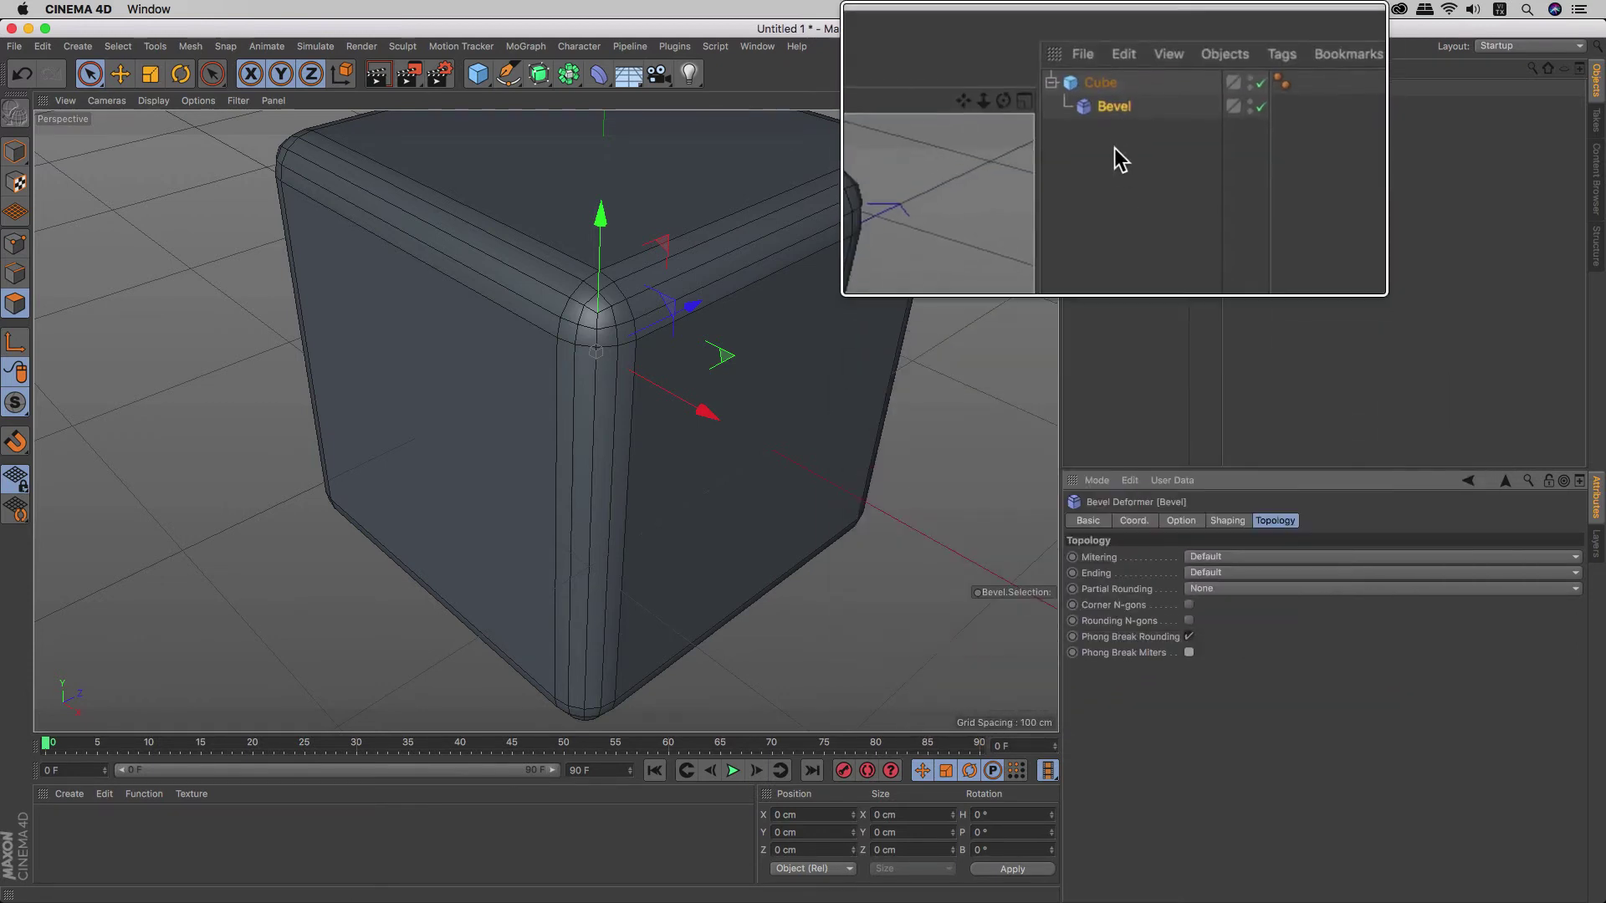
Step: Return to the Bevel's Option settings, keep Component Mode on Edges, and set Offset to 17 cm
click(1188, 523)
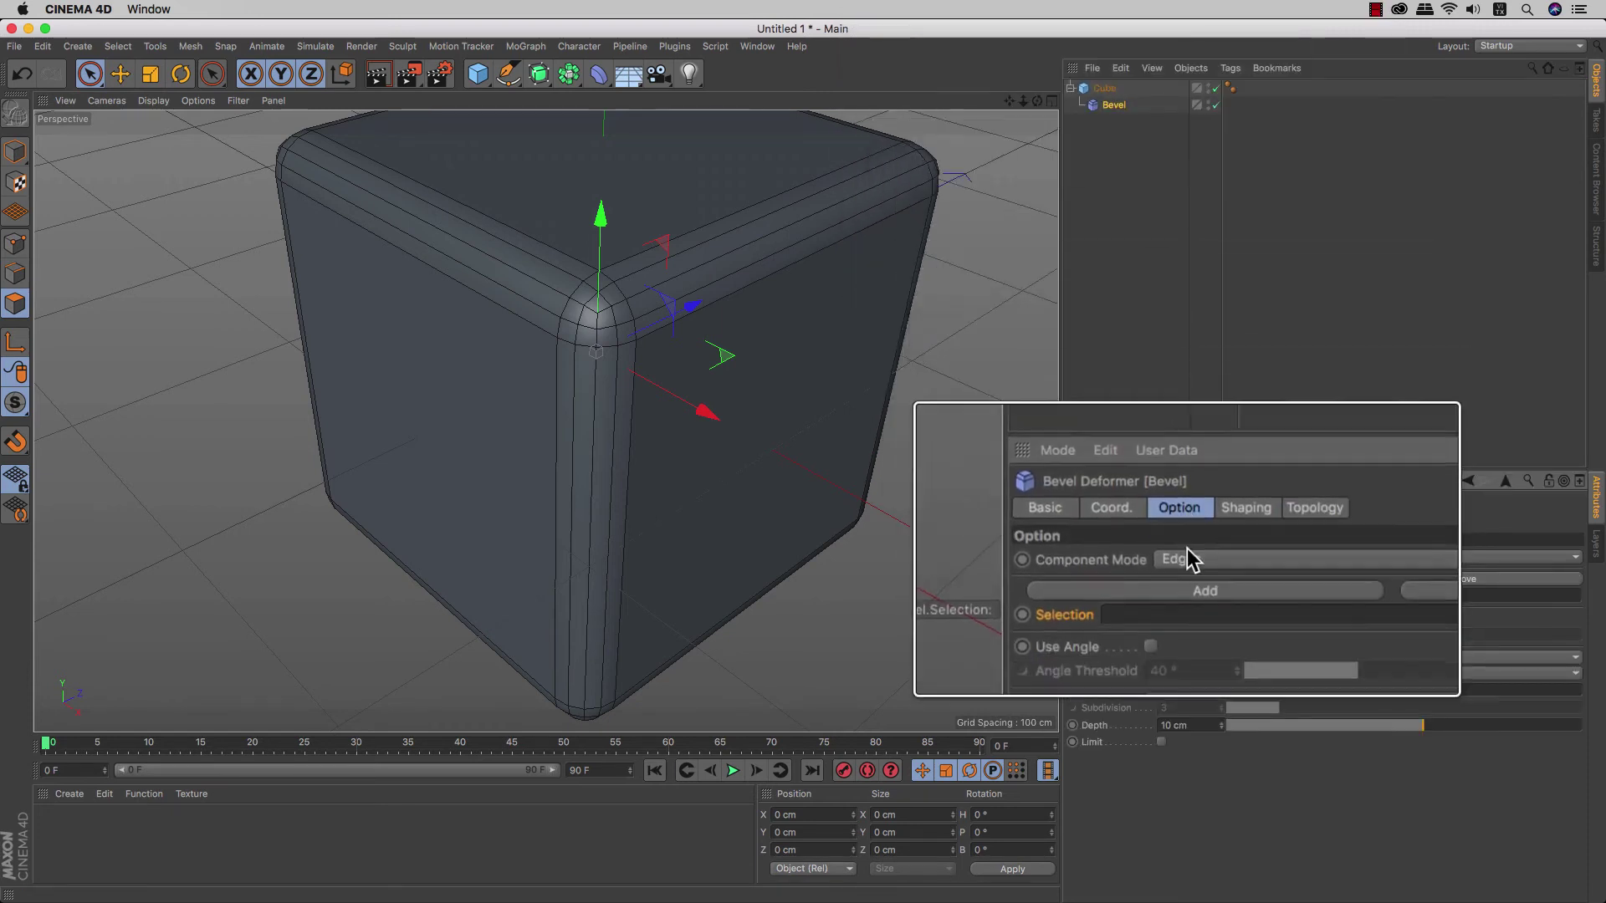
click(1184, 559)
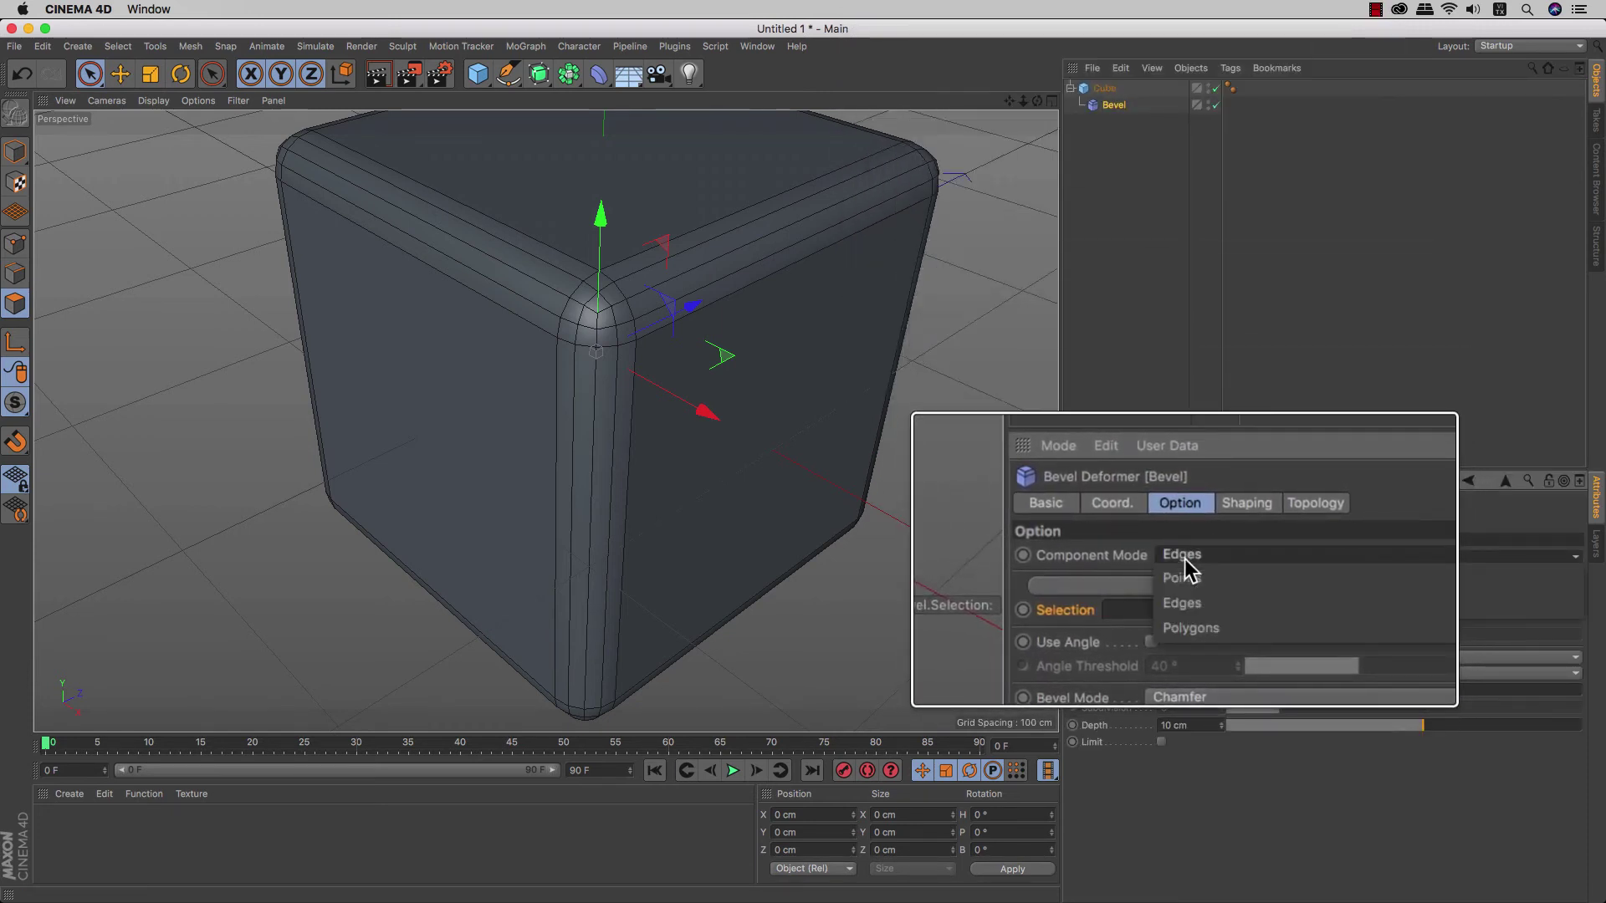
click(1191, 590)
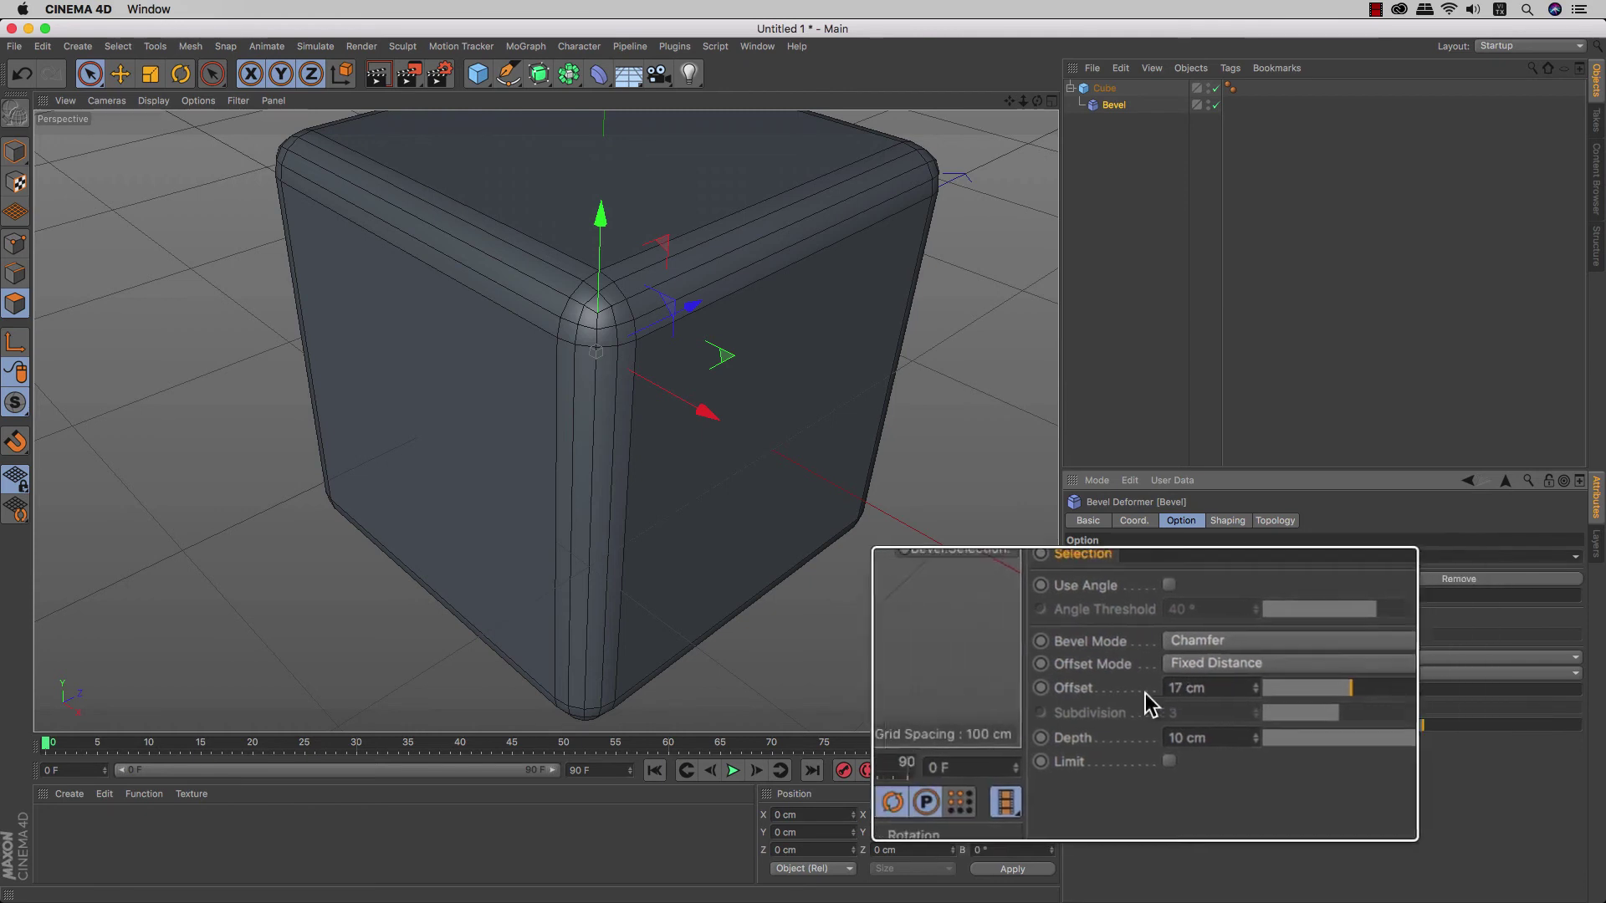
mouse_move(1288, 703)
mouse_down()
mouse_move(1334, 694)
mouse_move(1234, 669)
mouse_up()
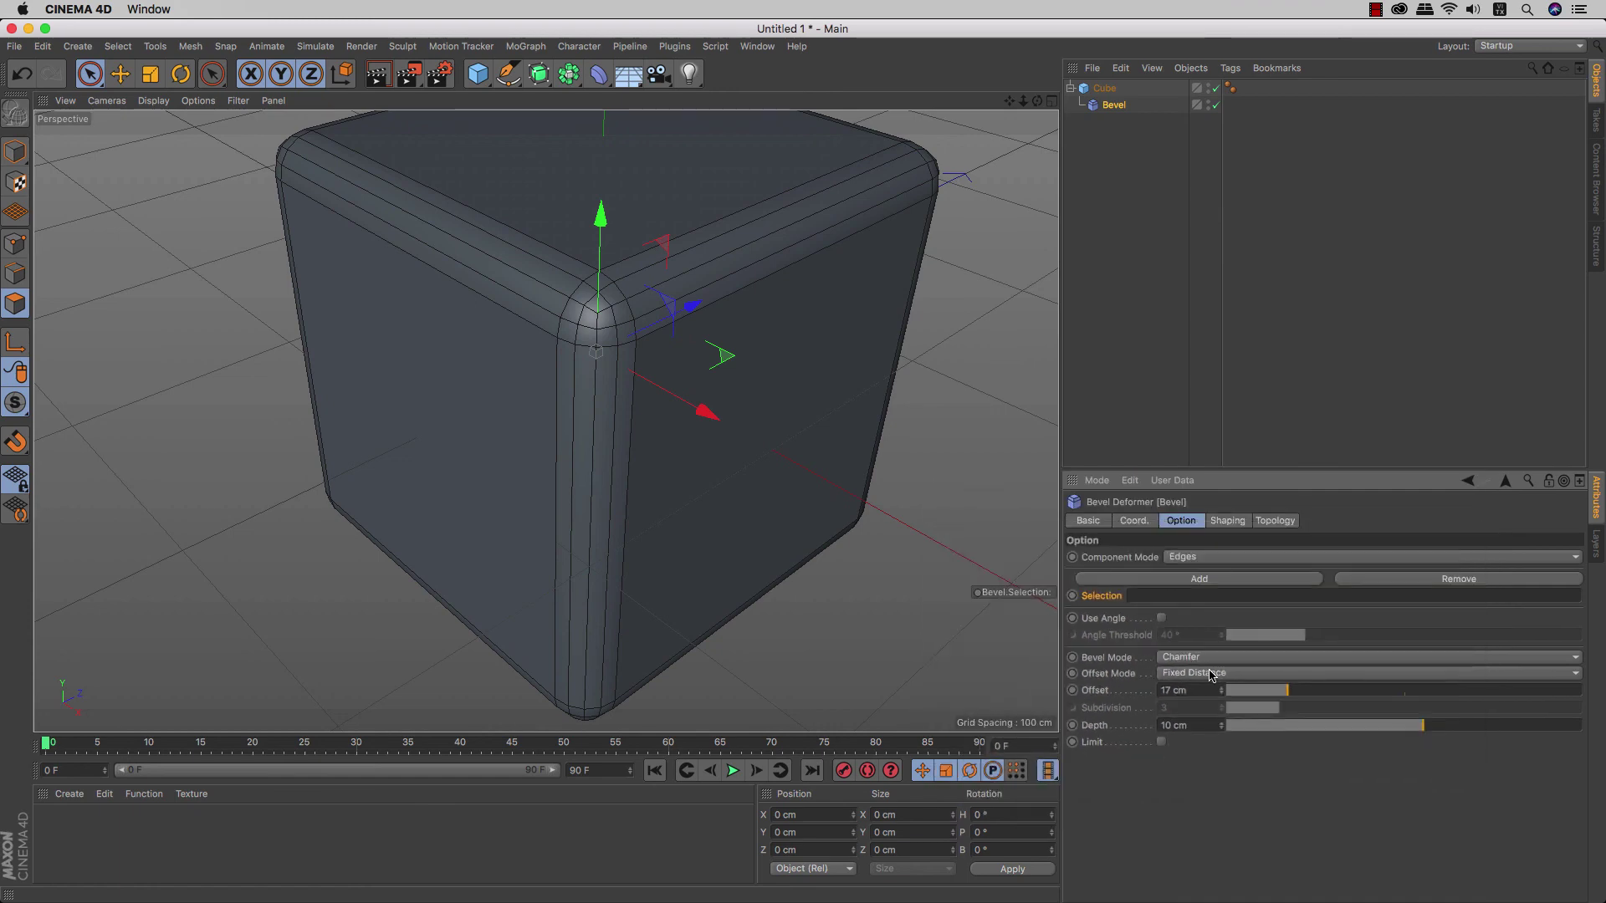